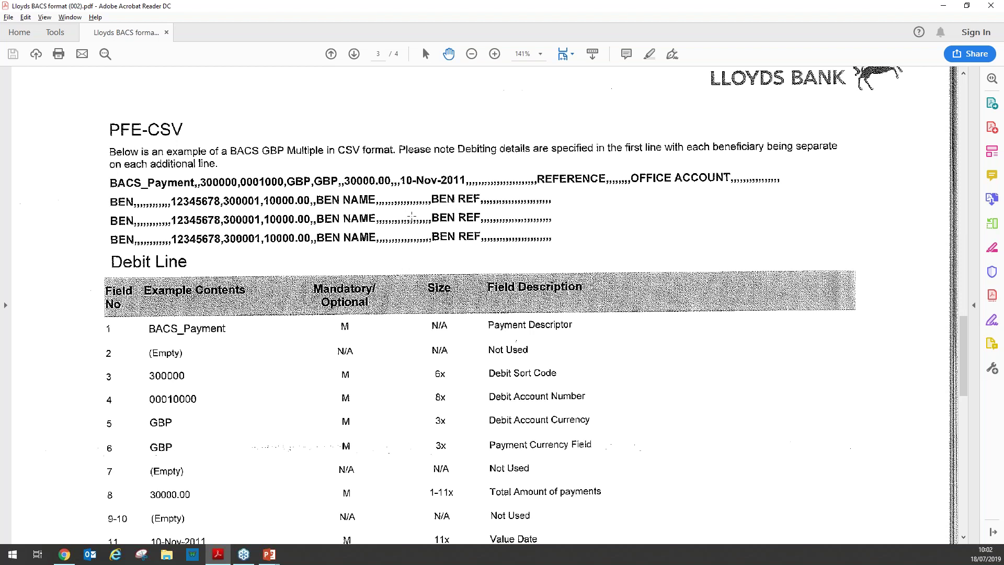
Review the debit line and beneficiary line field specifications in the Lloyds PFE-CSV BACS format document
scroll(377, 343, down, 1)
drag(378, 344, 506, 250)
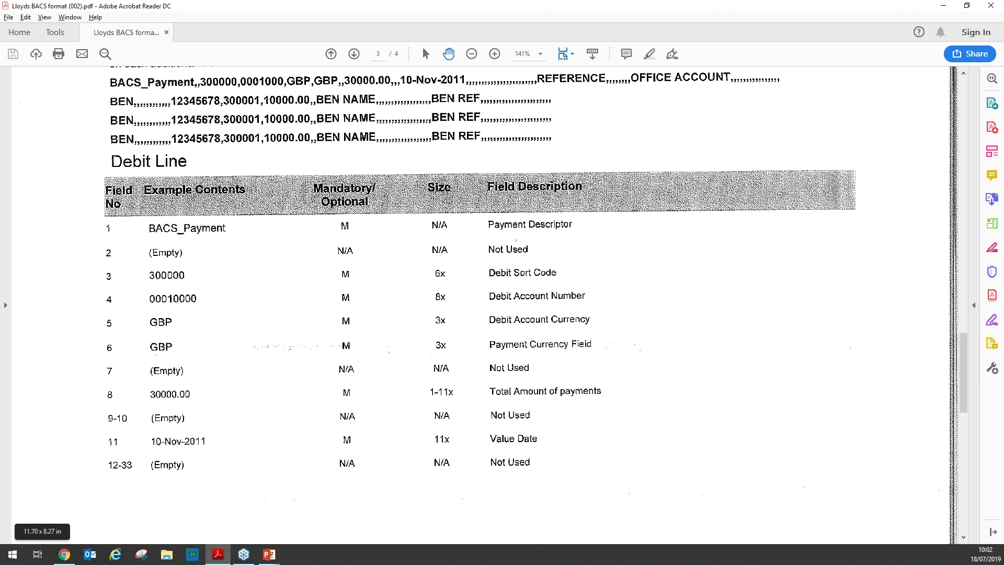
scroll(198, 423, down, 6)
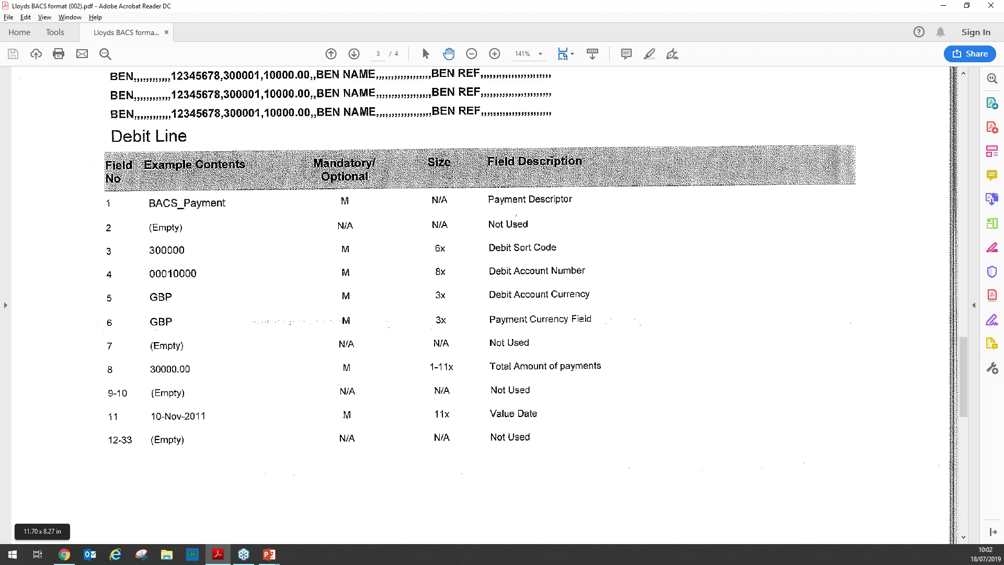
scroll(209, 413, down, 6)
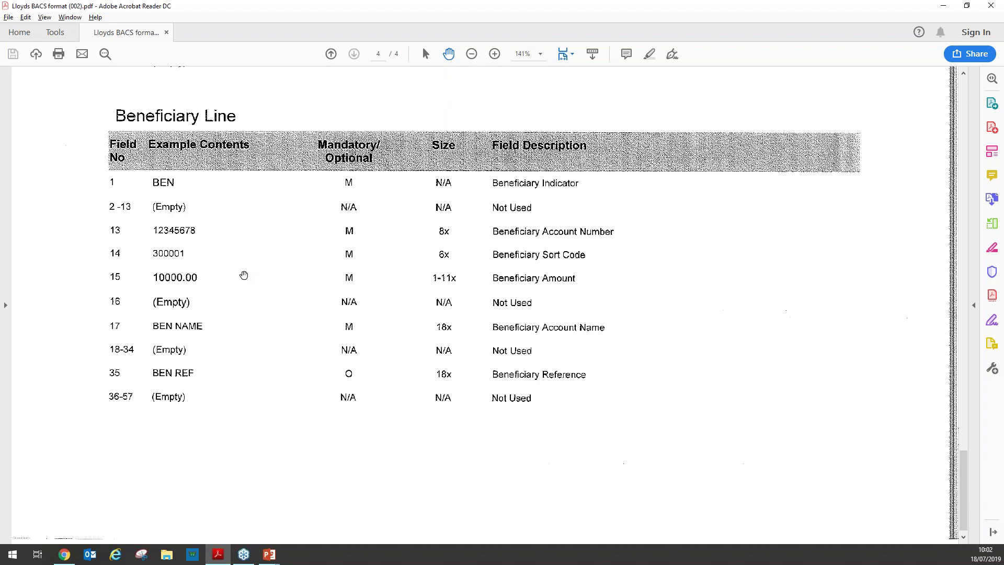
scroll(244, 275, up, 15)
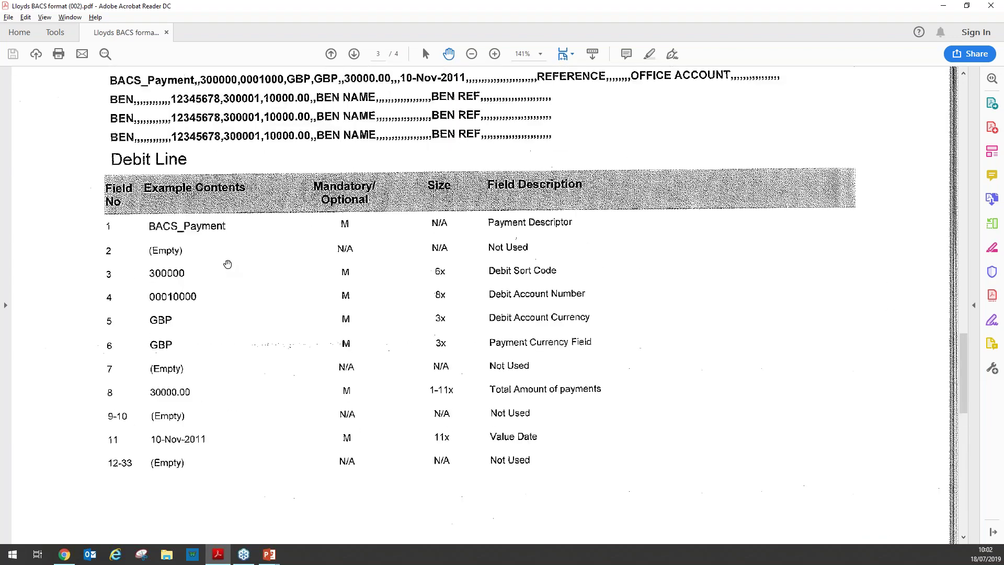
scroll(227, 264, up, 5)
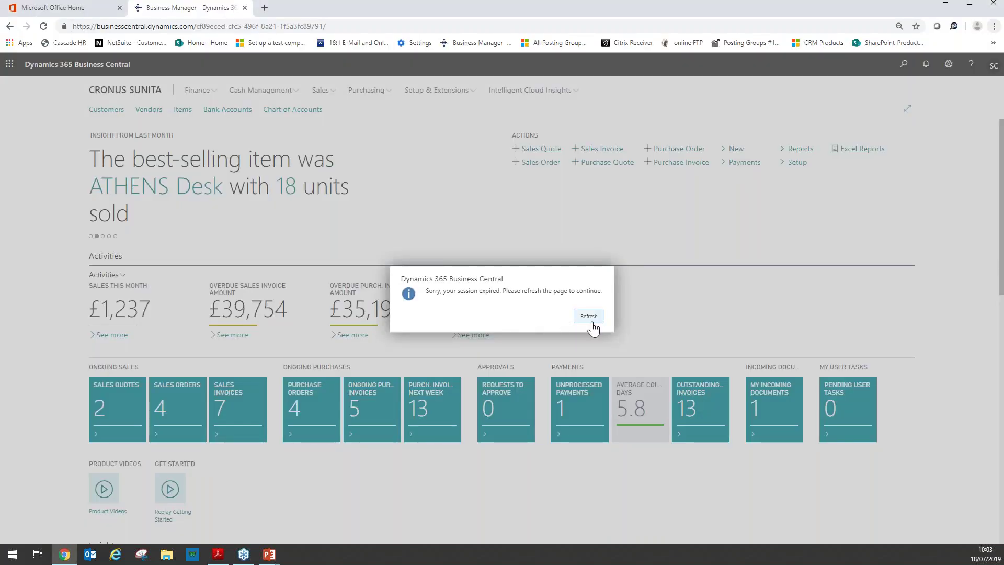
In Business Central, refresh the expired session, search for "mhn eft" and open the m-Hance EFT Formats Definition list
click(591, 323)
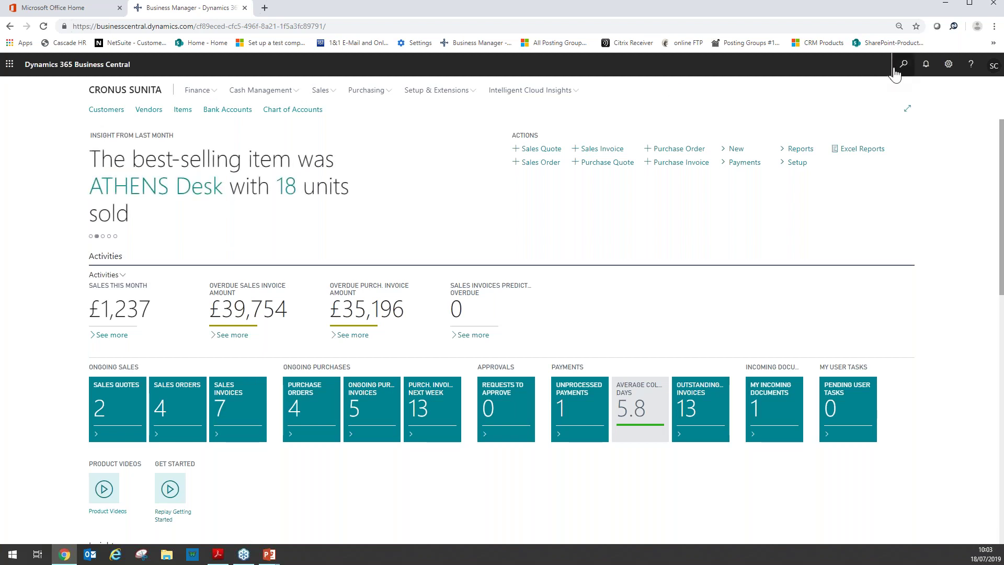
click(896, 70)
text(mhn eft)
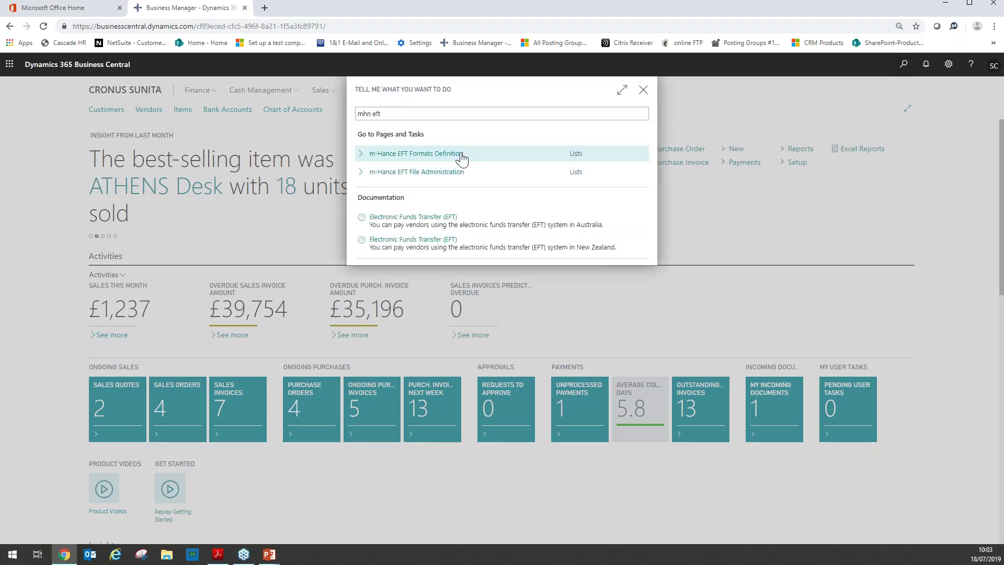
click(462, 156)
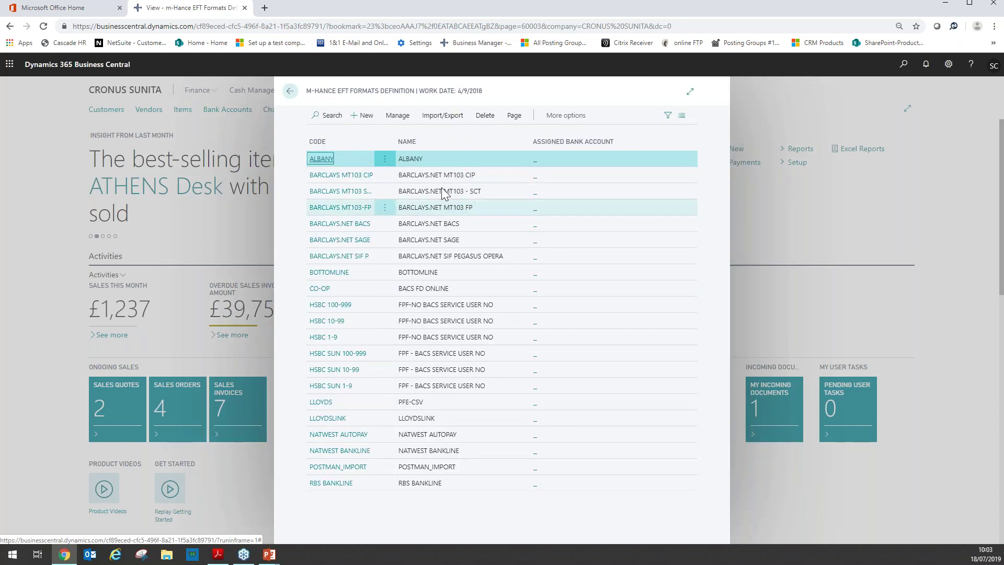
Create a new EFT format definition with WEBFORMAT as both its code and its name
click(365, 118)
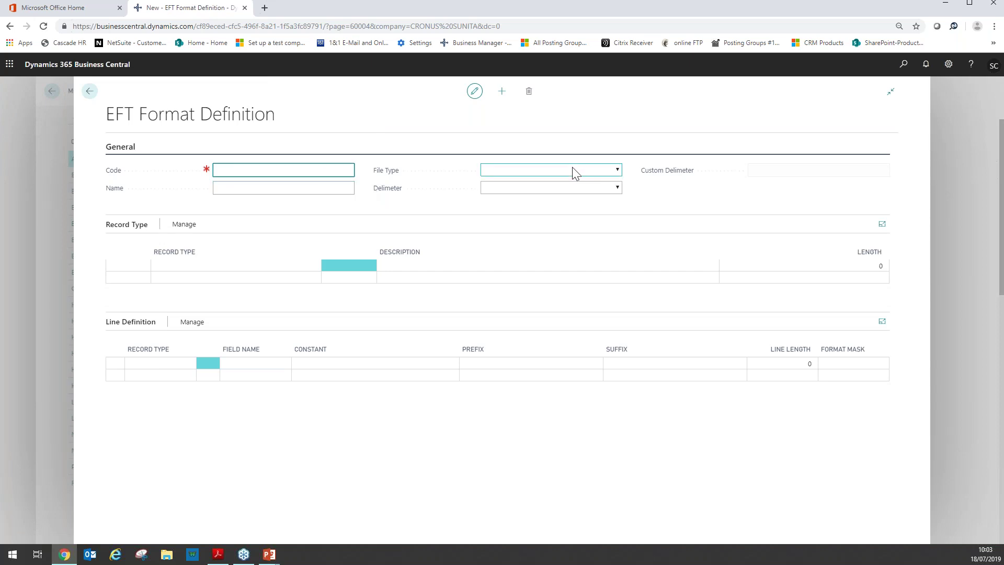
text(WEBFORMAT)
key(Tab)
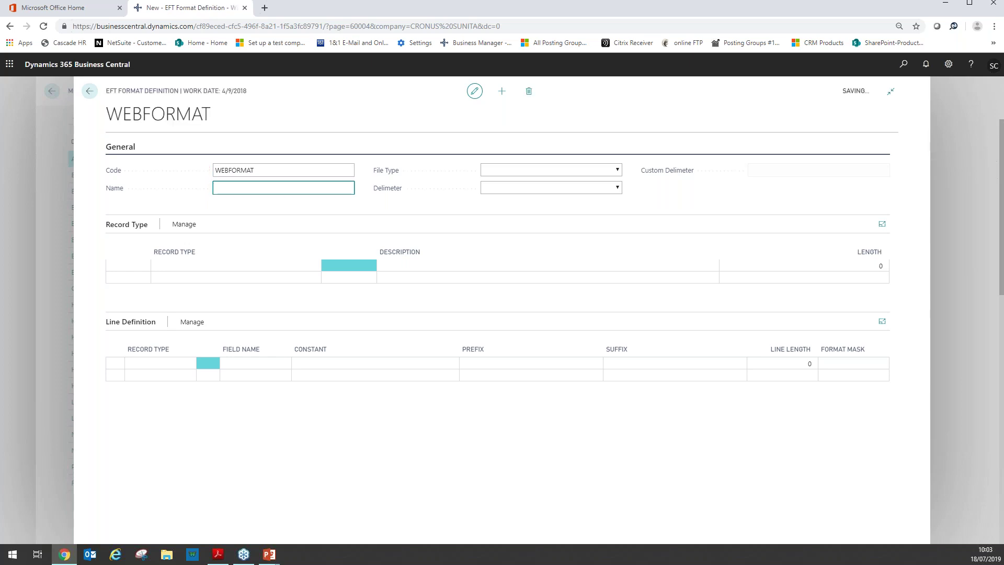
text(W)
text(WE)
text(BFORMAT)
key(Tab)
Set the format's file type to Fixed Width and its delimiter to Comma
click(501, 173)
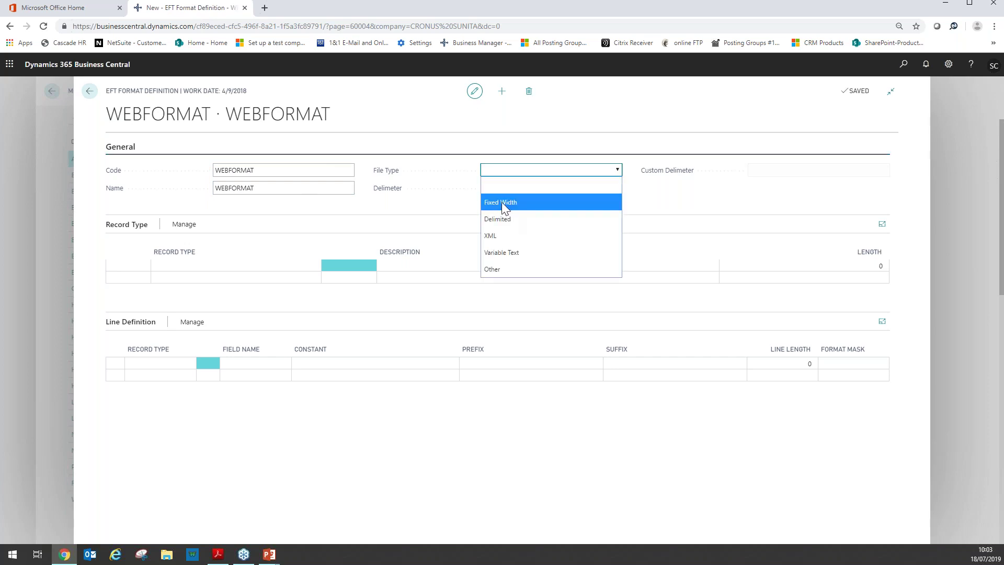
click(501, 202)
click(507, 194)
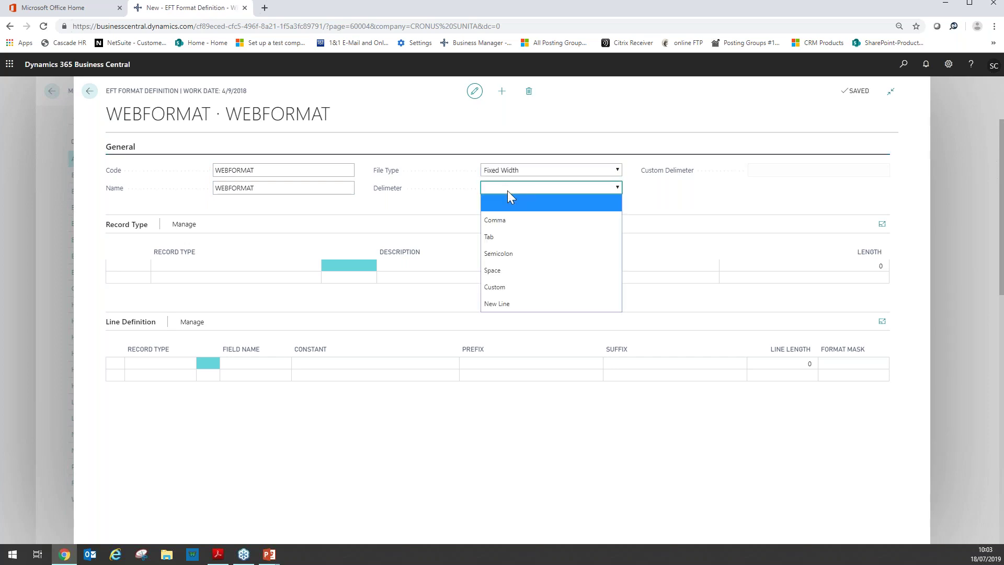
click(508, 219)
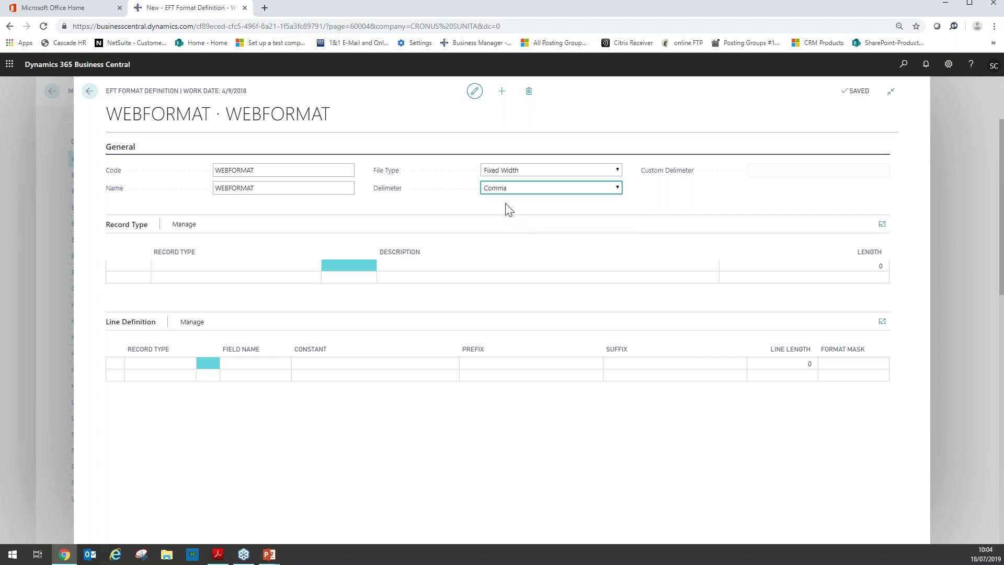
Add a Header record type to the format with a length of 155
click(197, 263)
click(203, 267)
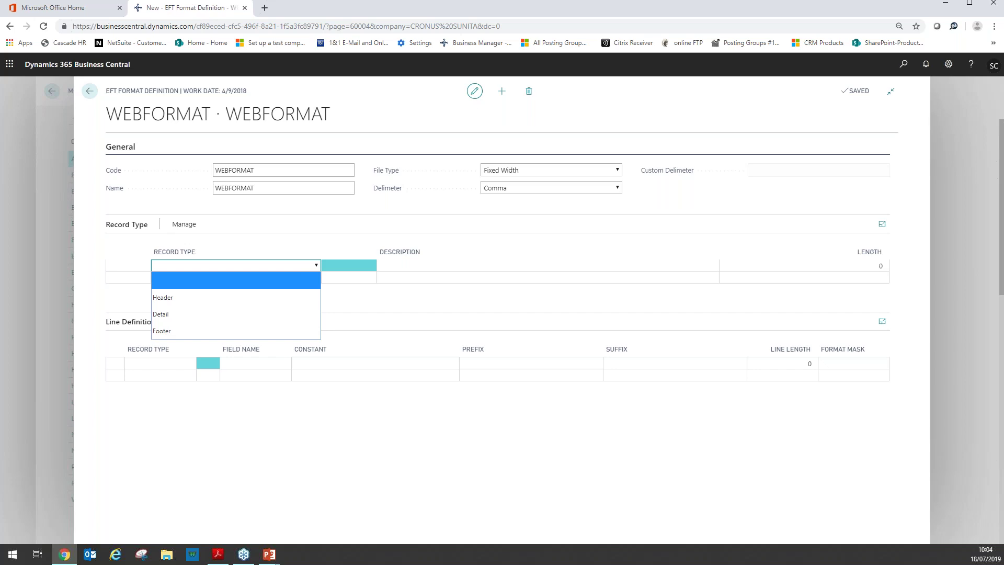
click(203, 297)
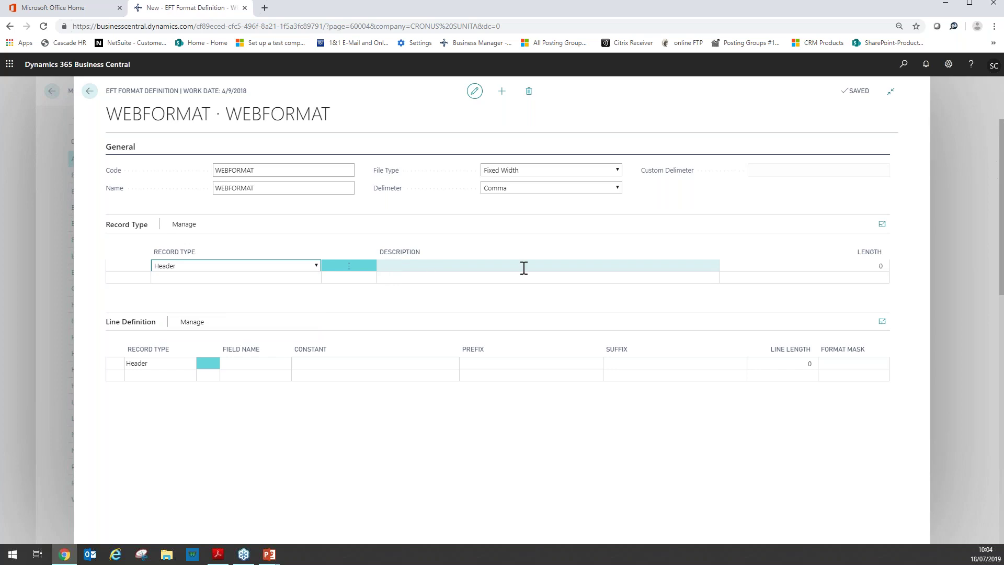
click(885, 267)
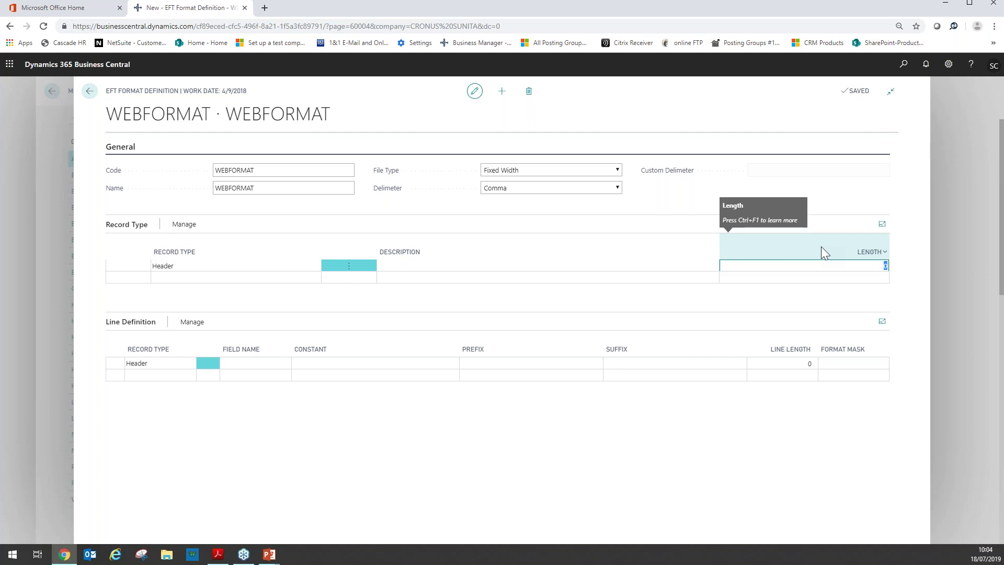
text(155)
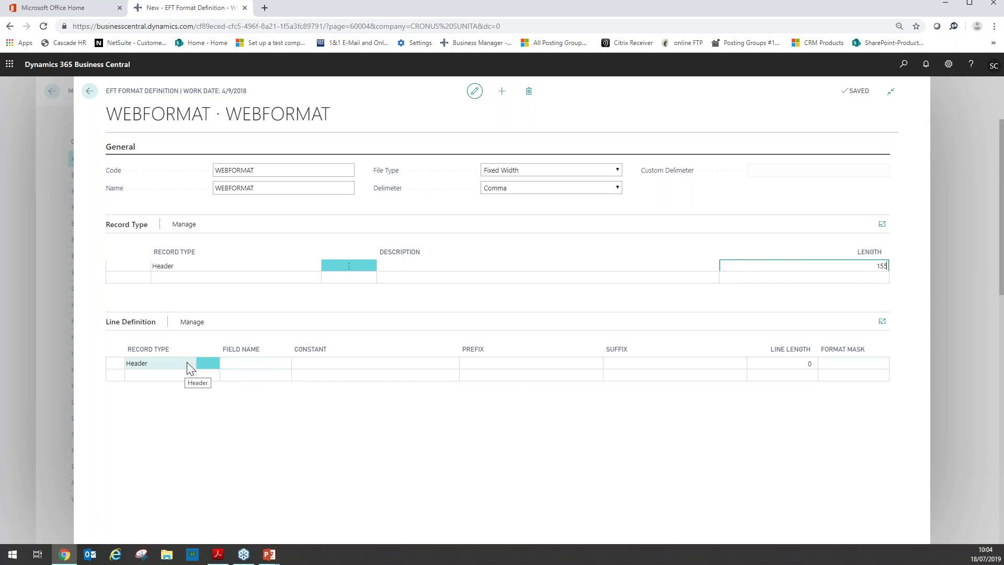
Give the first Header line definition the constant BACS_PAYMENT and a line length of 12
click(250, 366)
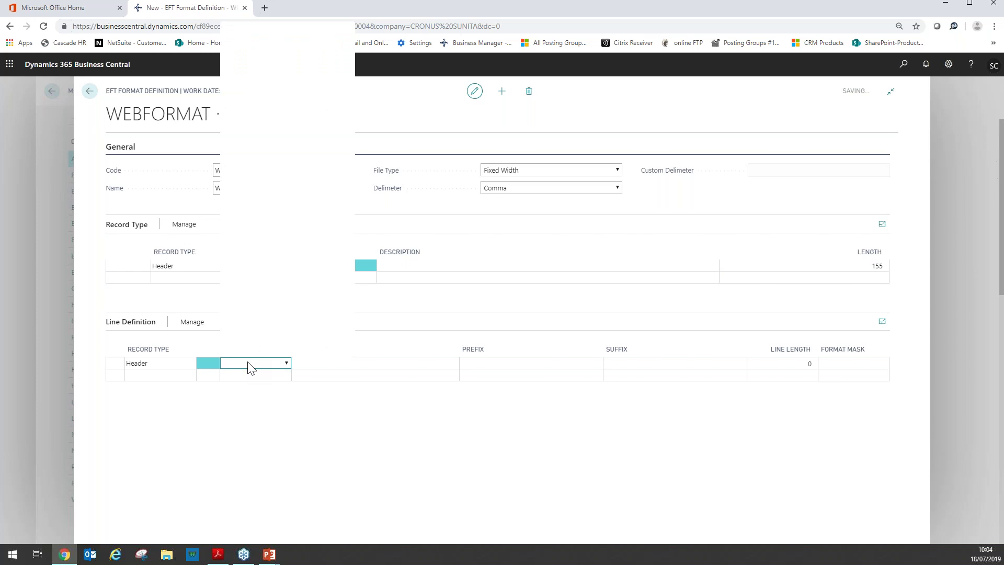
click(251, 365)
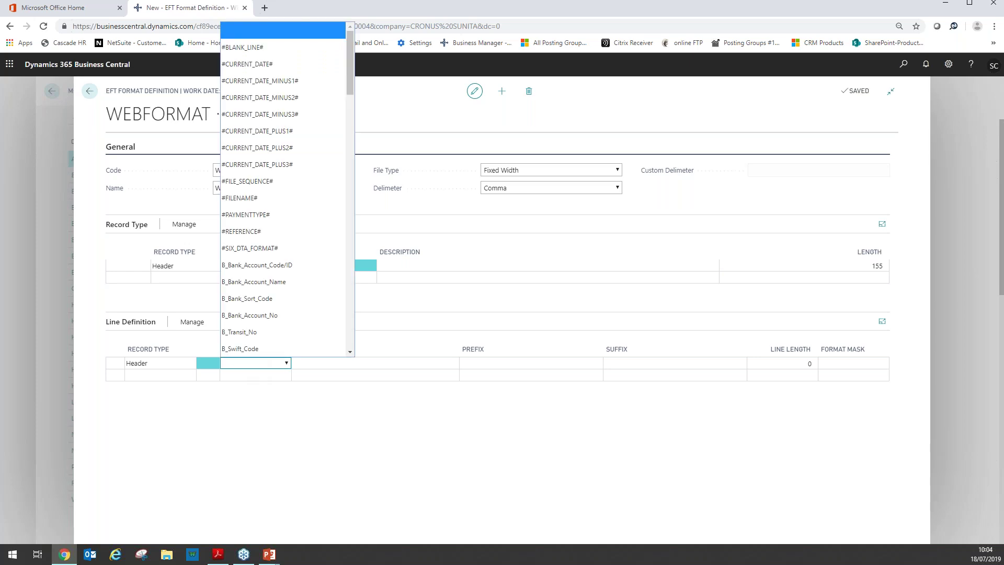
click(343, 363)
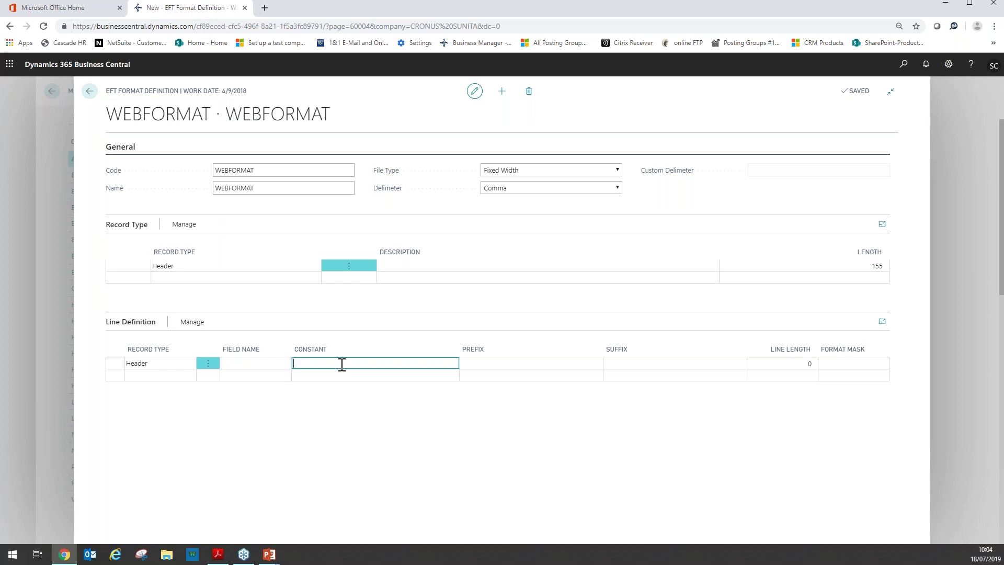
text(BACS_PAYMENT)
click(811, 363)
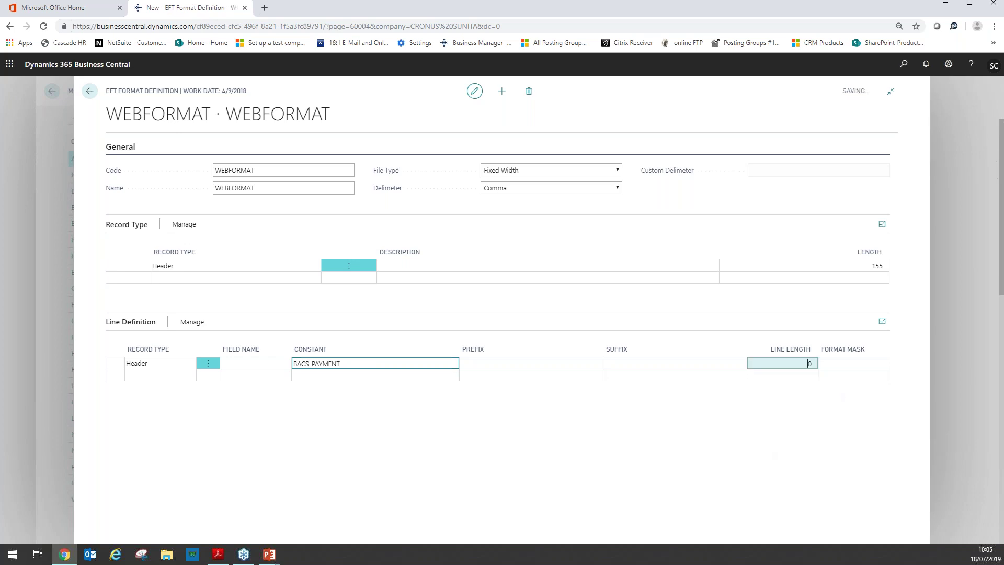
text(12)
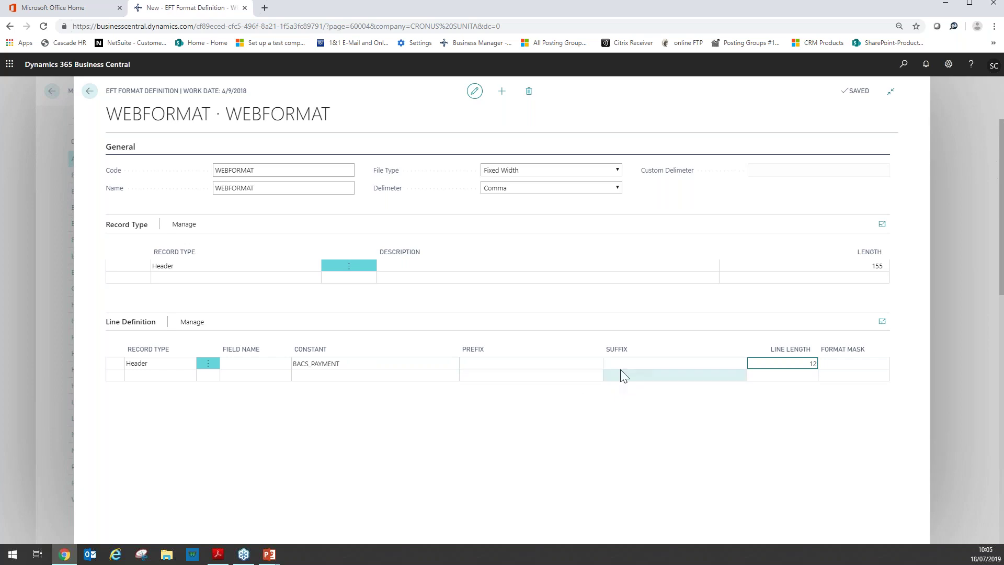
Add a second Header line definition with no field name or constant and a line length of 1
click(140, 375)
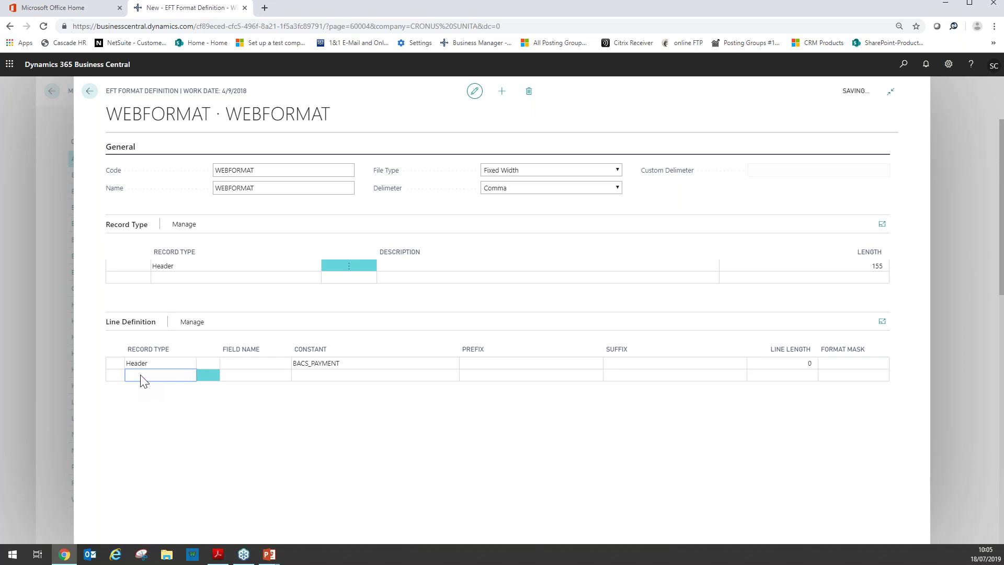
text(Header)
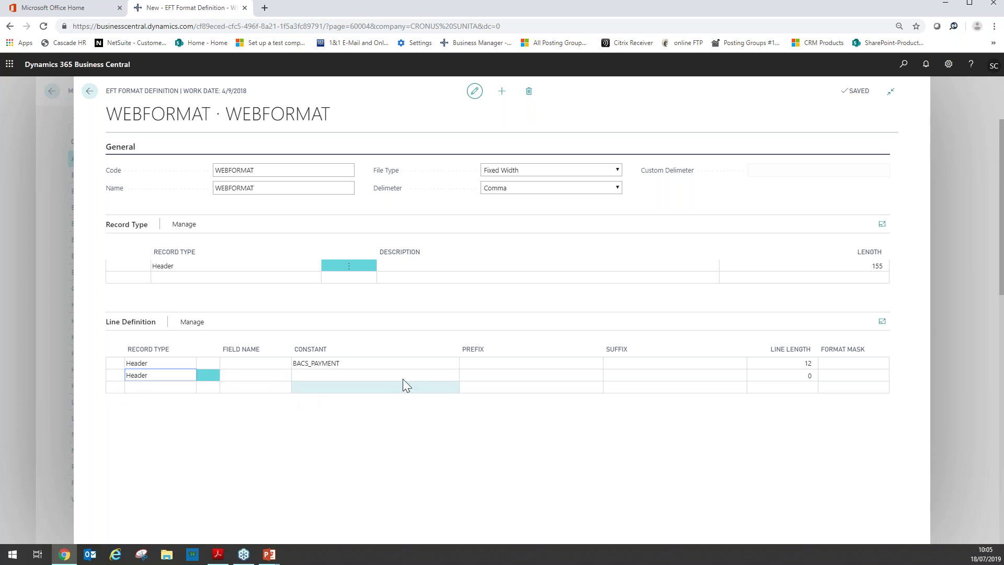
click(811, 375)
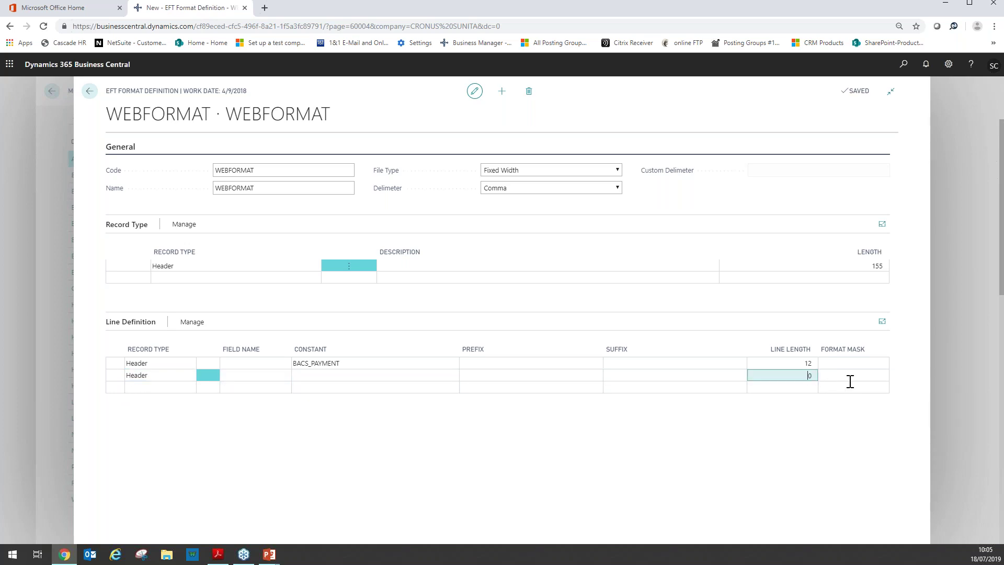
text(1)
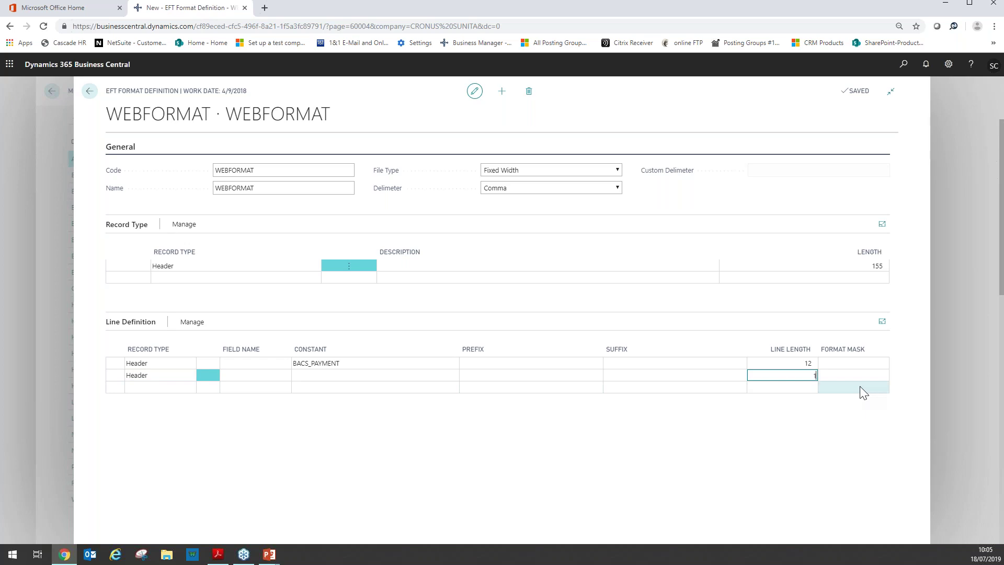
Add a third Header line definition using the field B_Bank_Sort_Code with a line length of 6
click(142, 389)
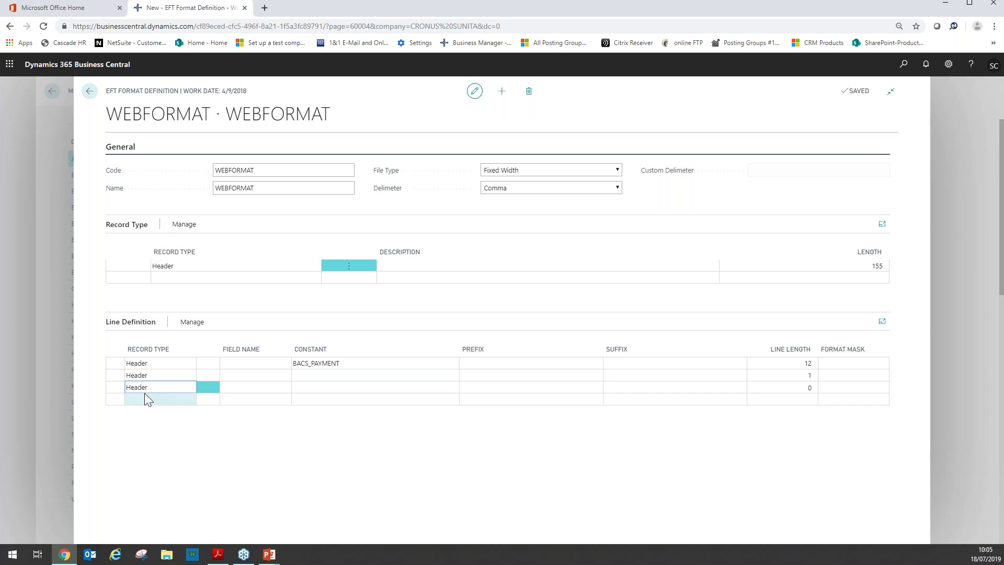
click(242, 391)
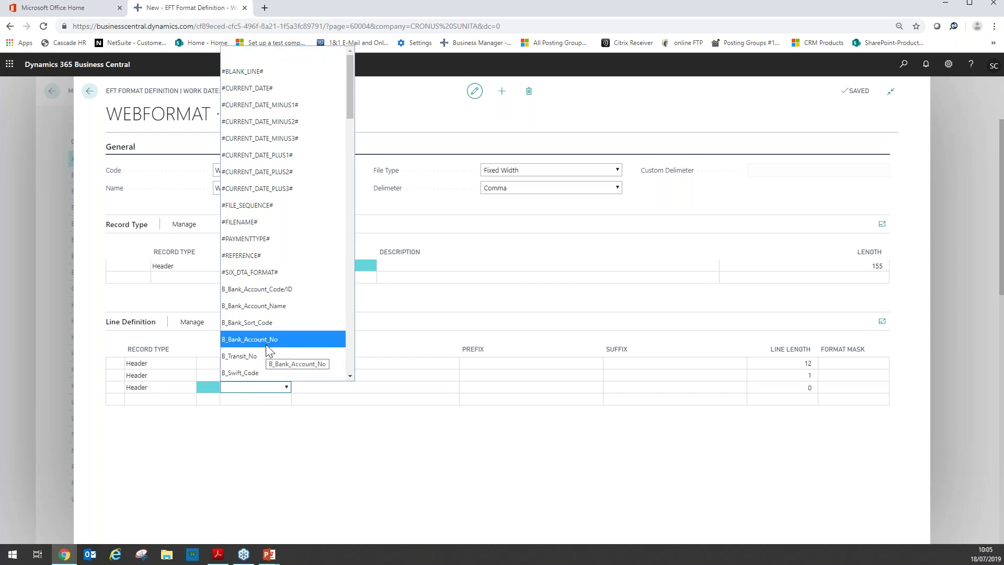
click(269, 323)
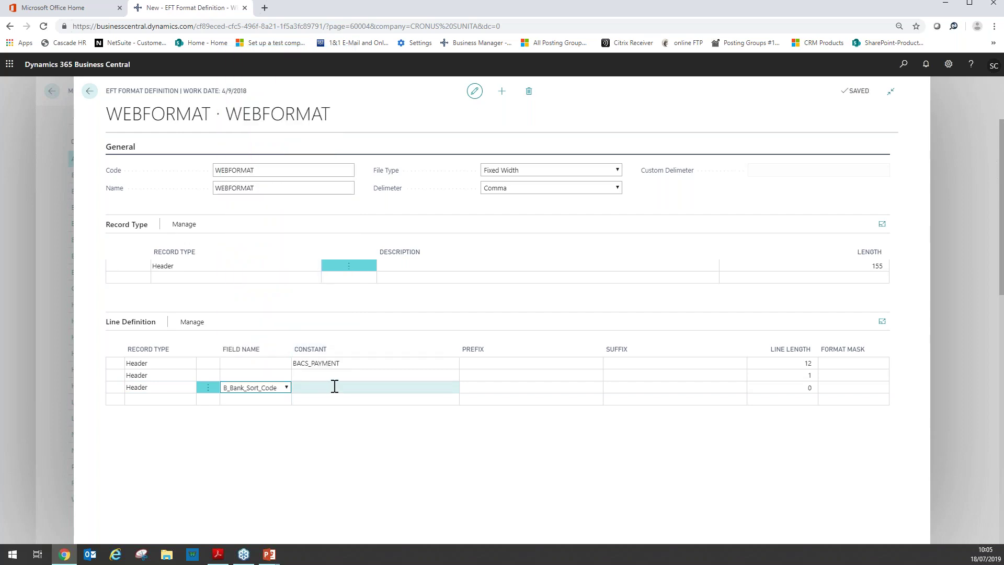
click(806, 388)
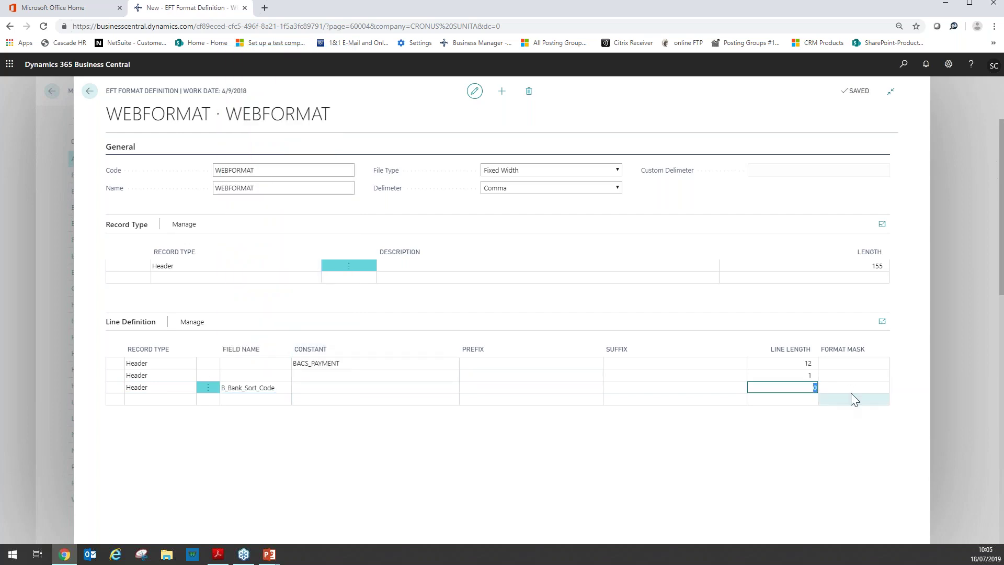
text(6)
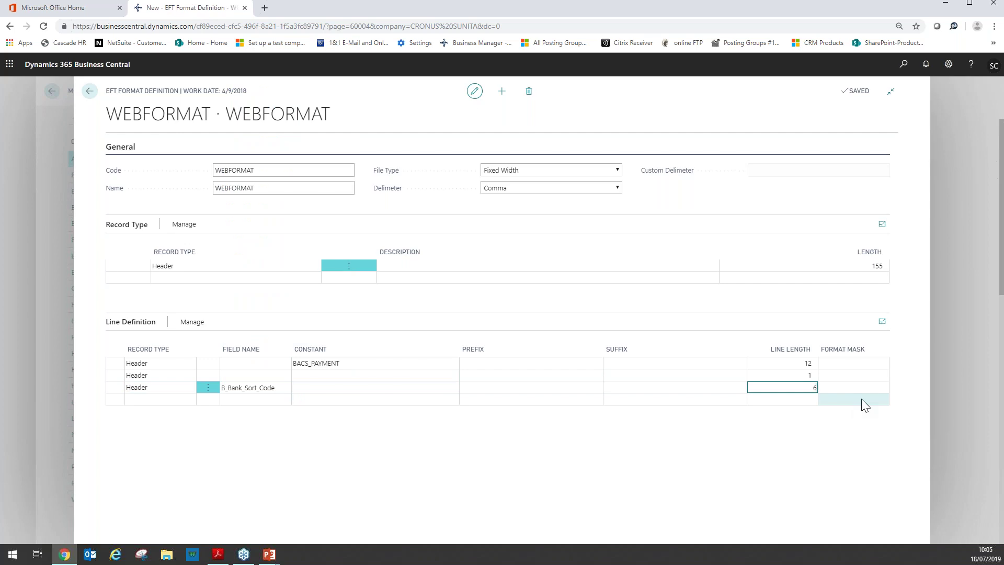
Add a fourth Header line definition using the field B_Bank_Account_No with a line length of 8
click(134, 399)
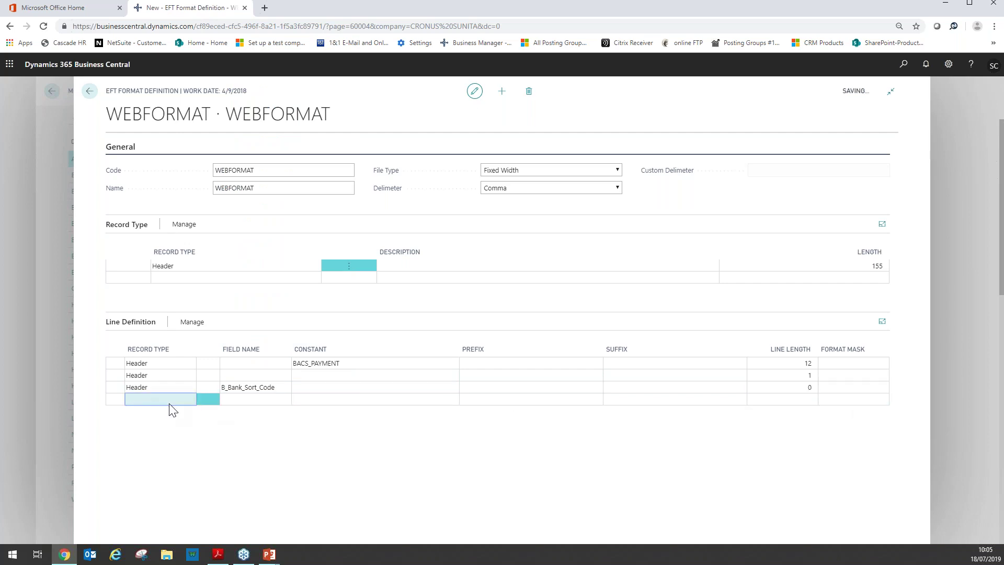
click(228, 397)
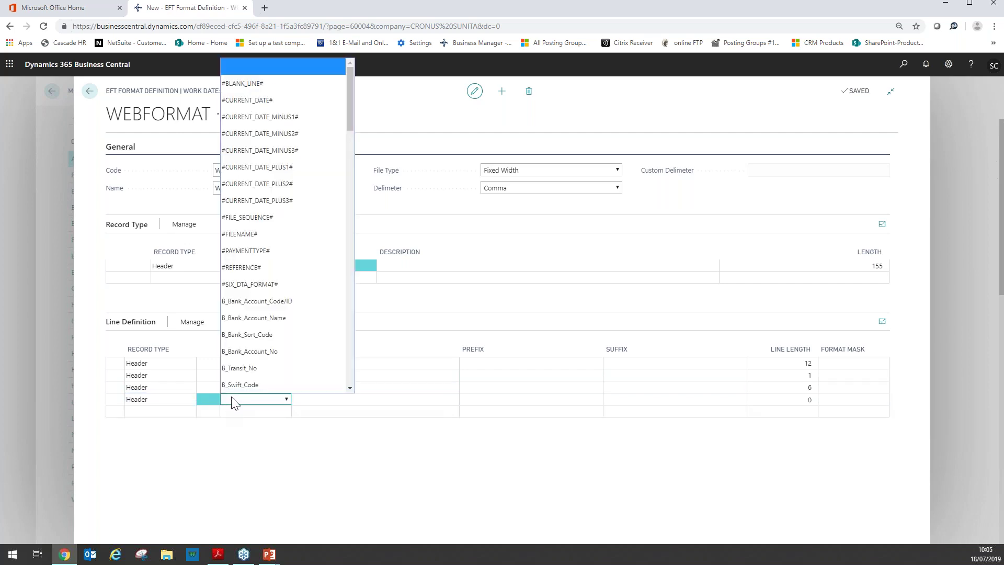
key(Down)
key(Down)
key(Down)
key(Down)
key(Down)
key(Down)
key(Down)
key(Down)
key(Down)
key(Down)
key(Down)
key(Down)
key(Down)
key(Down)
key(Down)
key(Down)
key(Down)
key(Down)
key(Down)
key(Down)
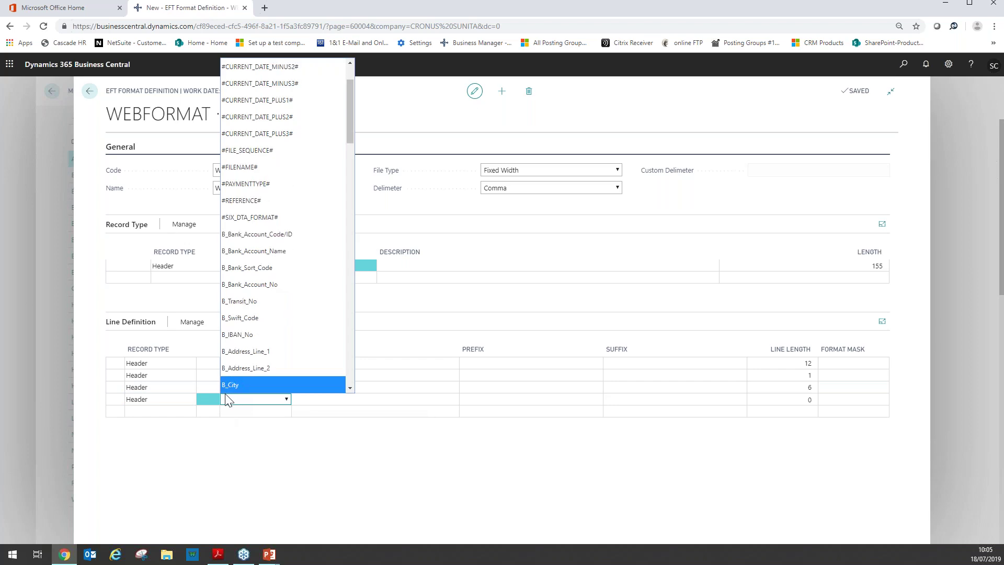
scroll(260, 389, down, 1)
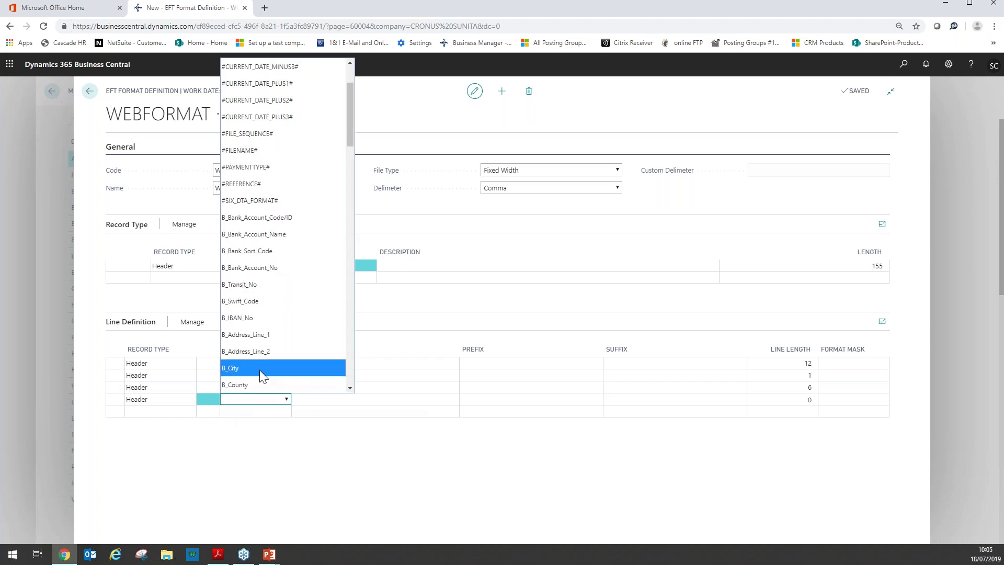
click(253, 268)
click(812, 401)
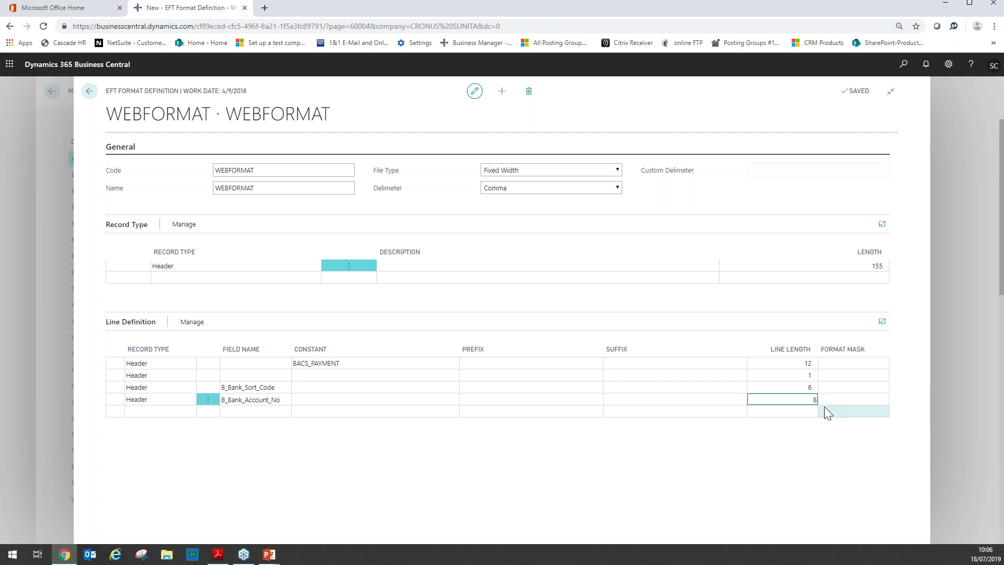
Add a fifth Header line definition using the field B_UDF_1 with a line length of 3
click(162, 412)
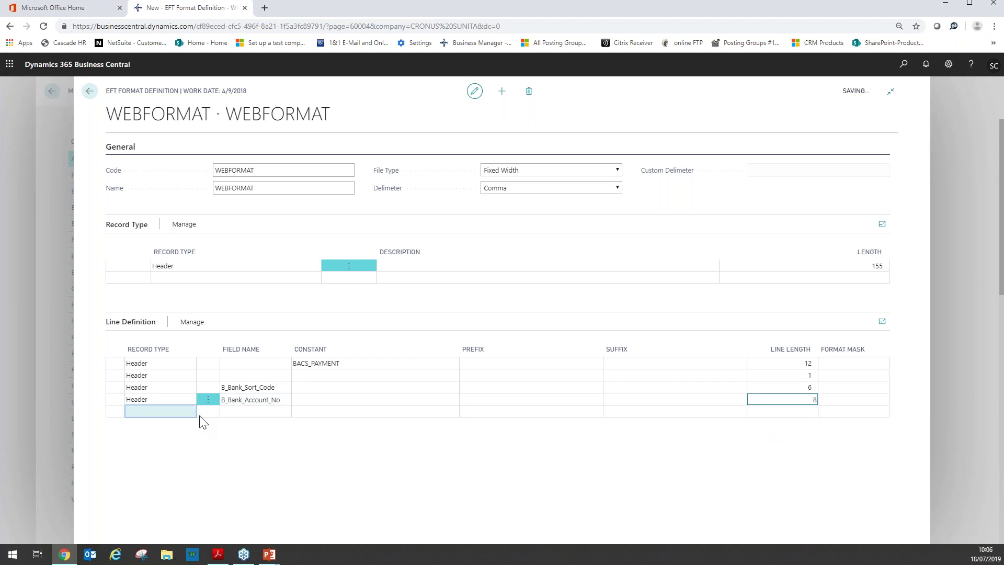
click(252, 411)
scroll(280, 325, down, 5)
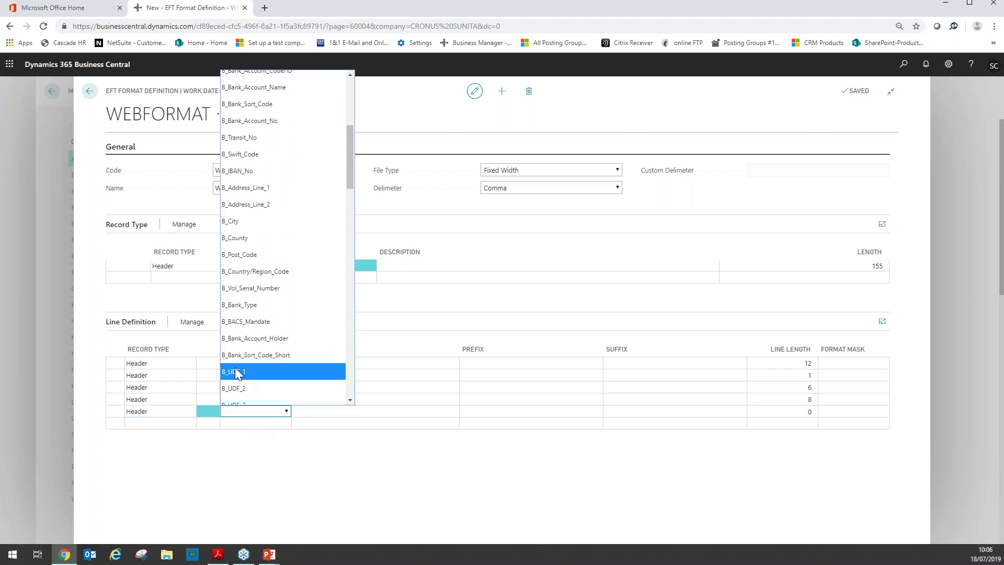
click(239, 372)
click(811, 411)
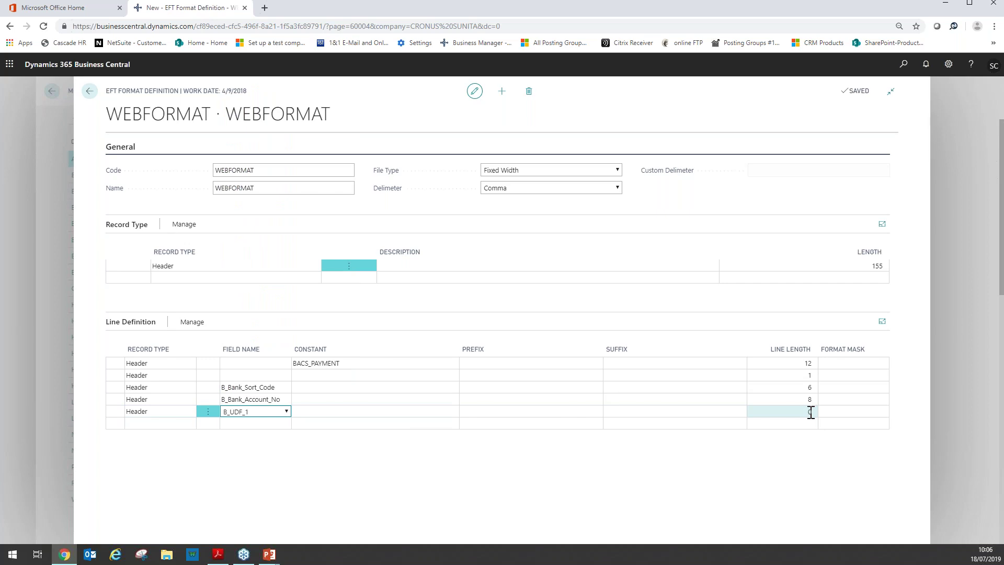
text(3)
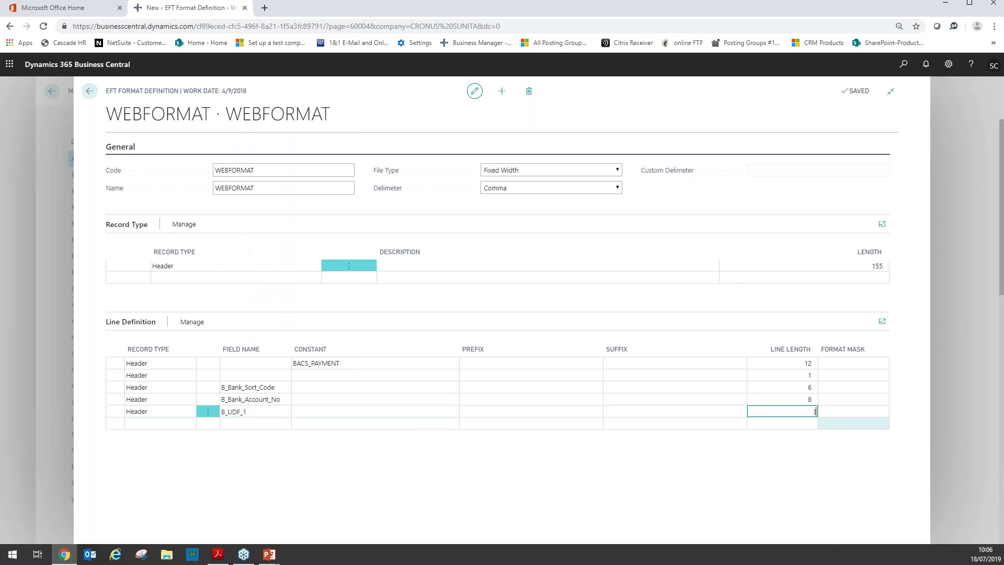
Add a sixth Header line definition, again using the field B_UDF_1 with a line length of 3
click(139, 422)
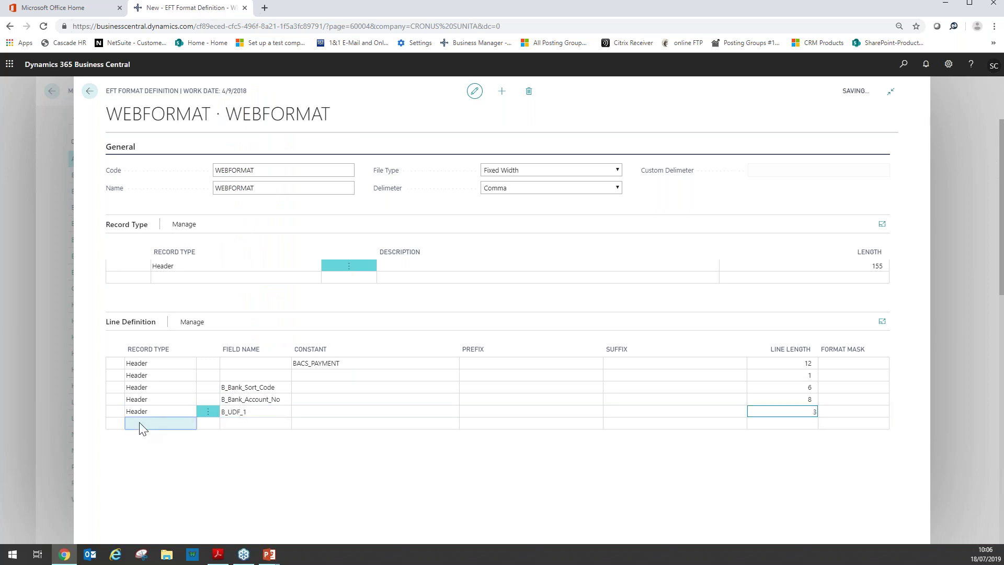
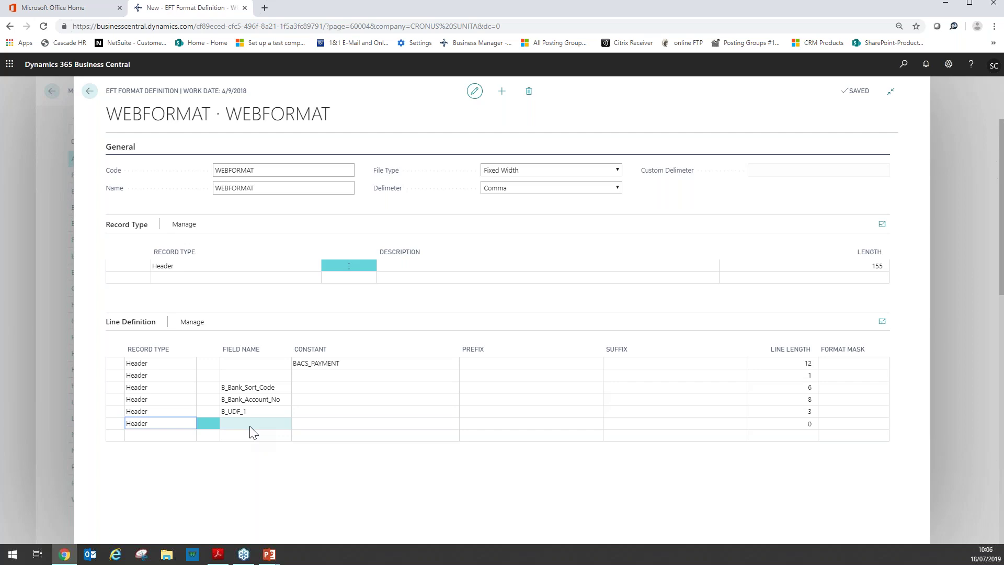
click(250, 427)
scroll(259, 403, down, 6)
click(271, 385)
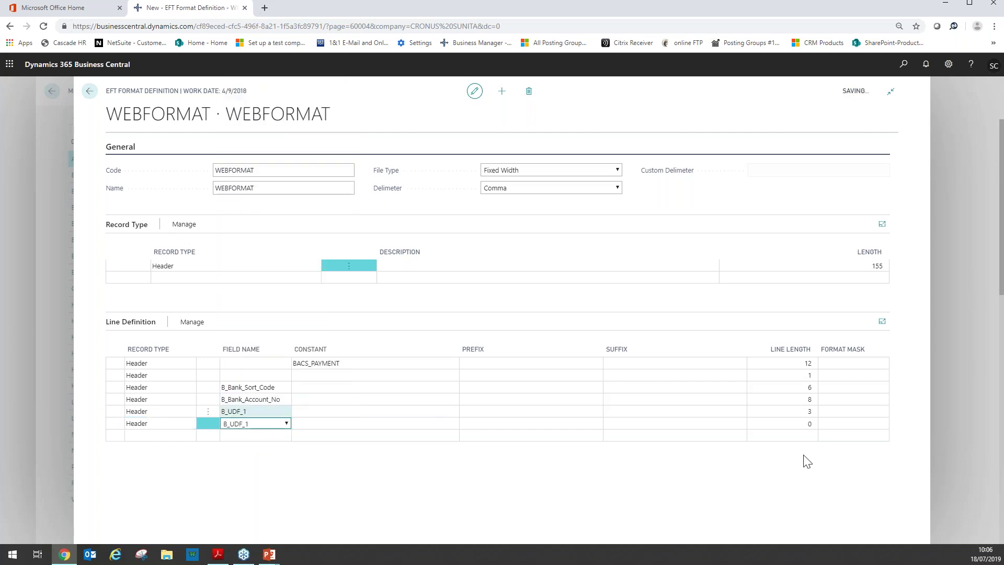
click(810, 425)
text(3)
Add a seventh Header line definition with no field name or constant and a line length of 1
click(159, 437)
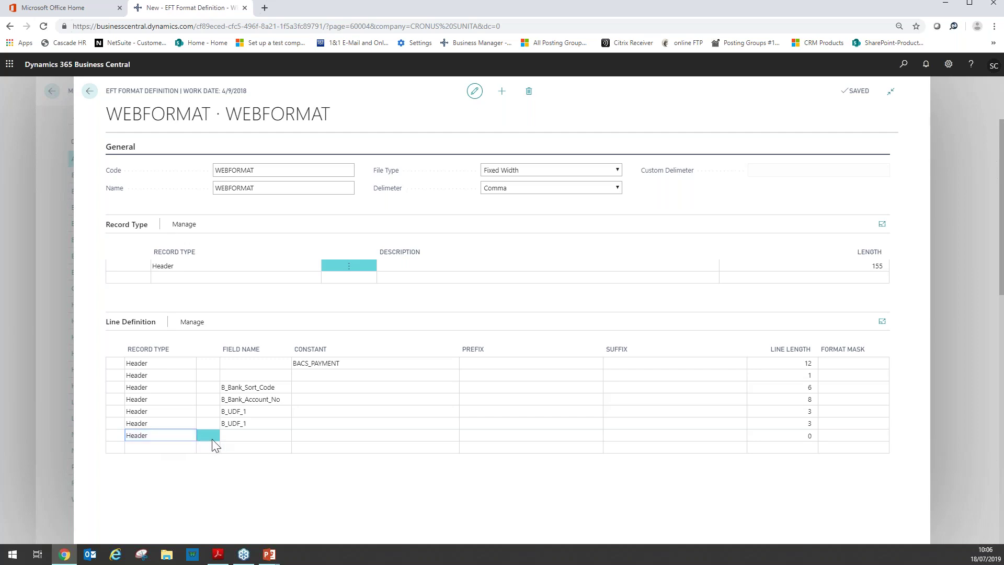
click(809, 437)
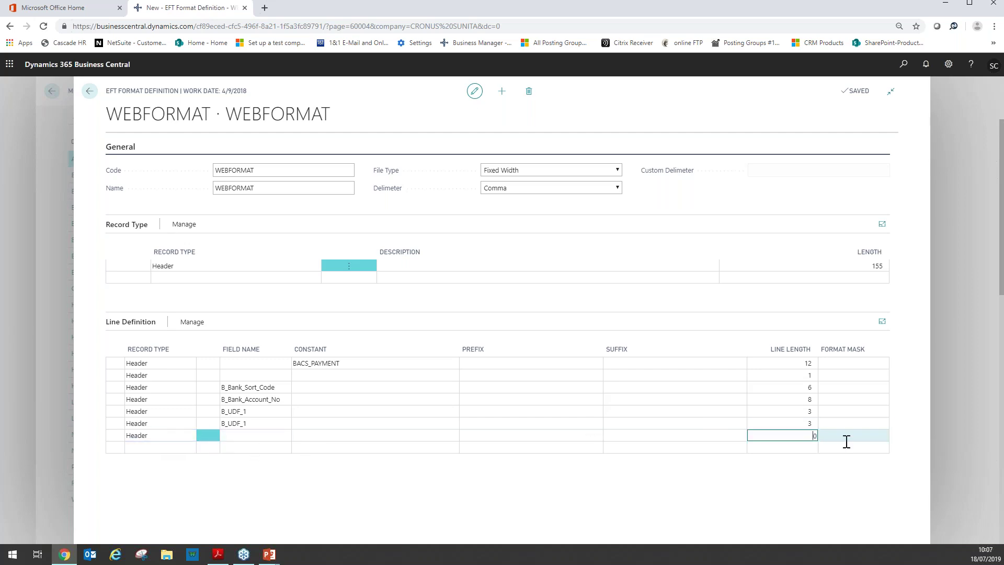
text(1)
key(Tab)
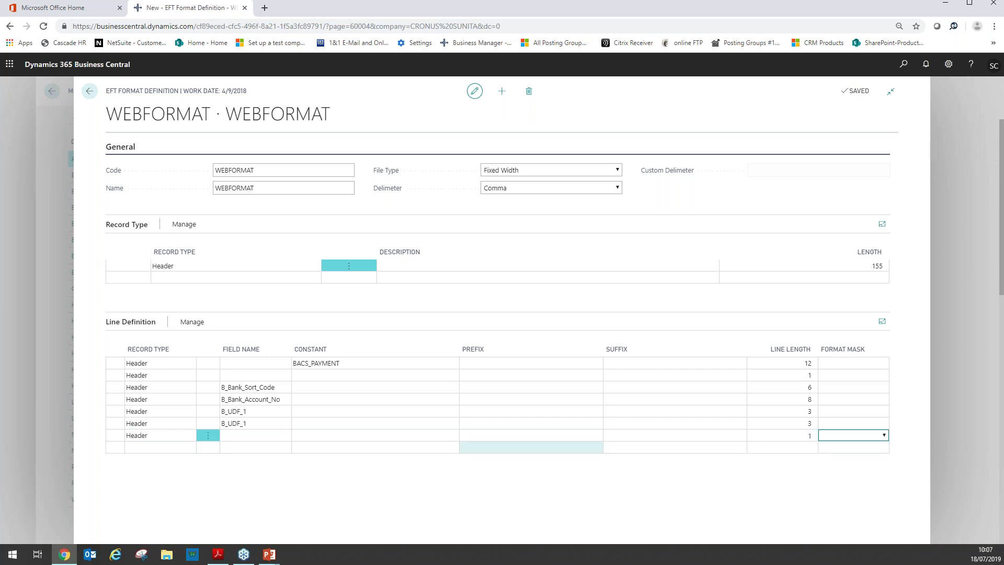
Add an eighth Header line definition using the field T_Payment_Total with a line length of 11 and the format mask !c
click(139, 448)
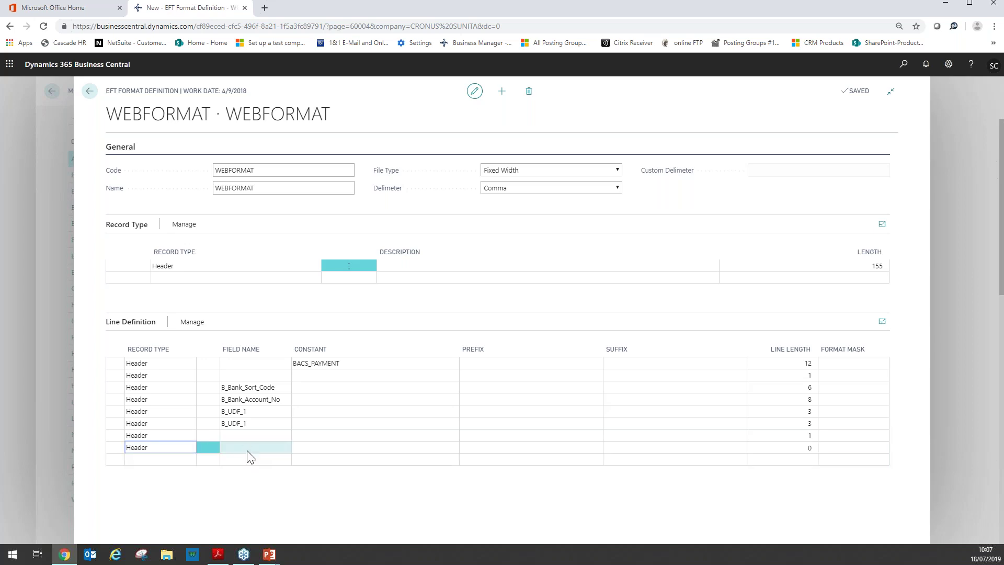
click(247, 451)
scroll(277, 331, down, 3)
scroll(282, 339, down, 20)
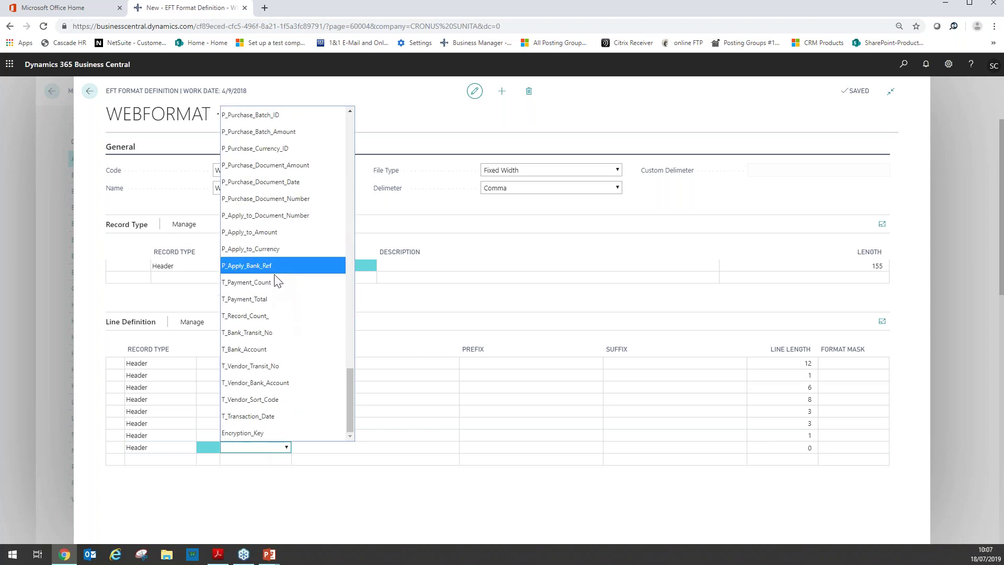
key(Escape)
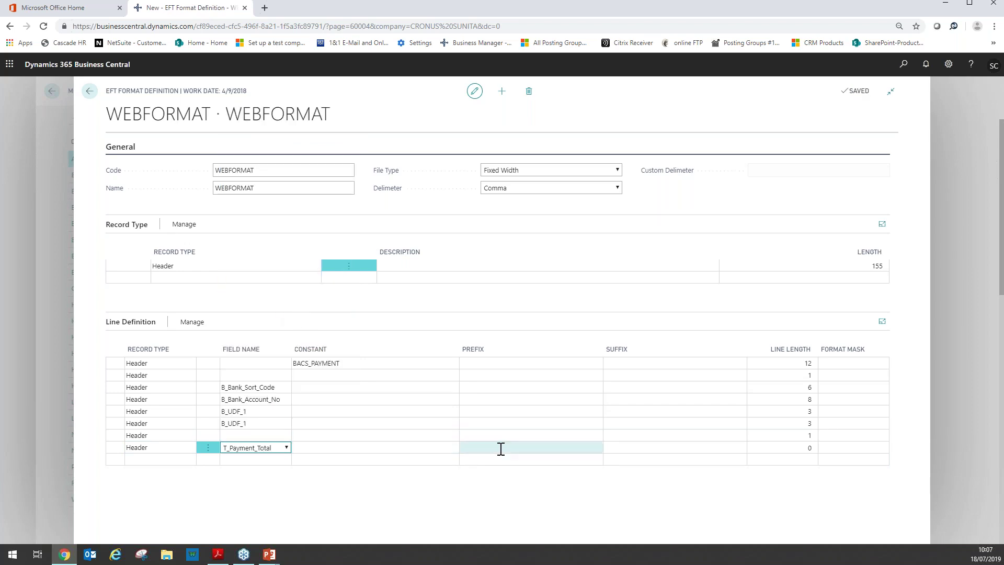
click(808, 448)
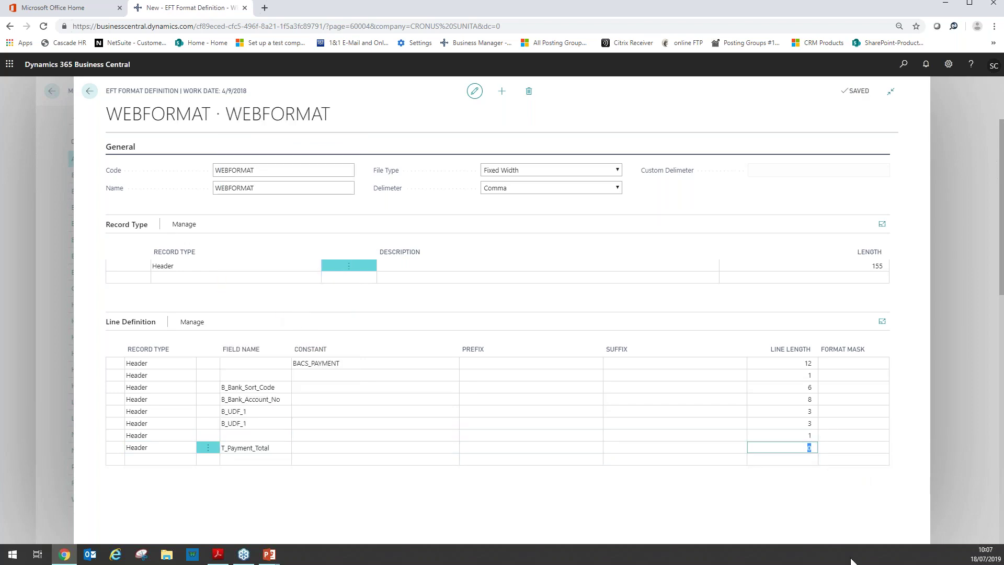
text(11)
click(848, 445)
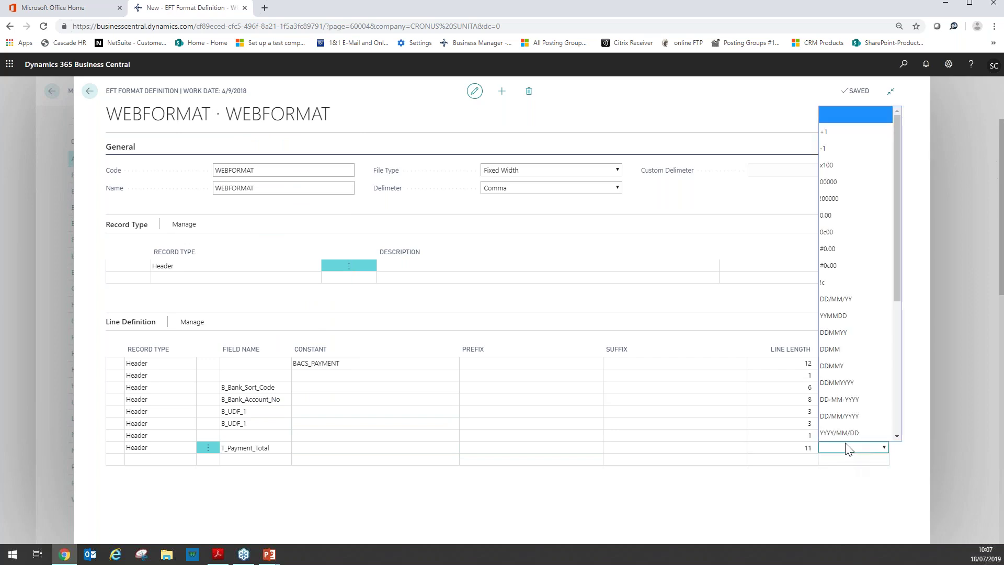
click(830, 284)
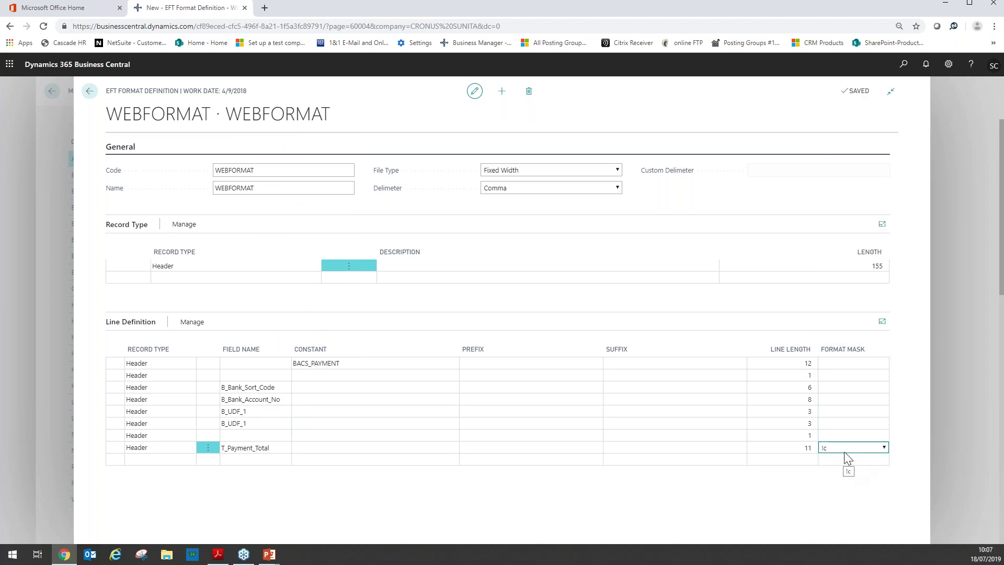
Add a ninth Header line definition with no field name, a line length of 1 and the format mask PAD
click(164, 459)
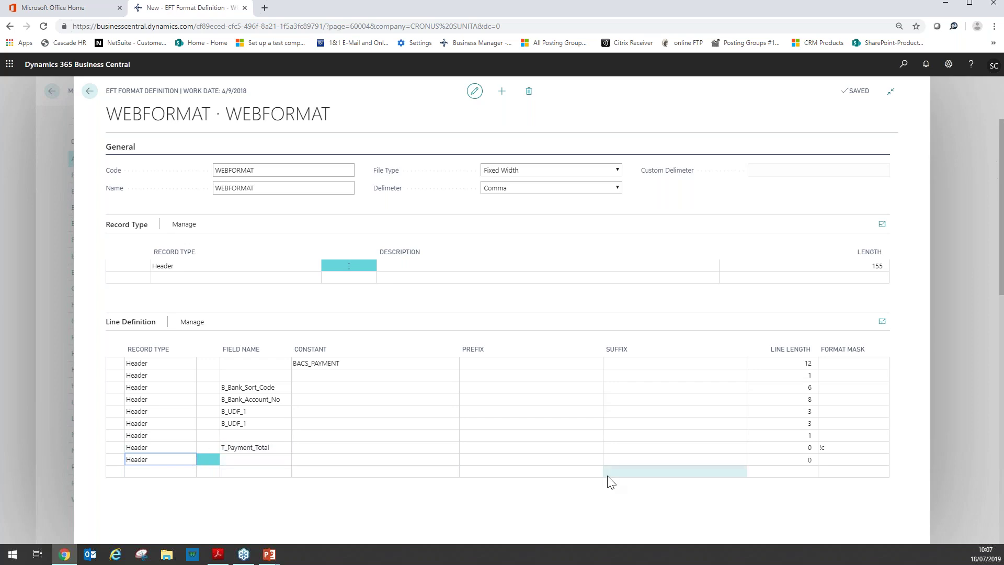
click(801, 459)
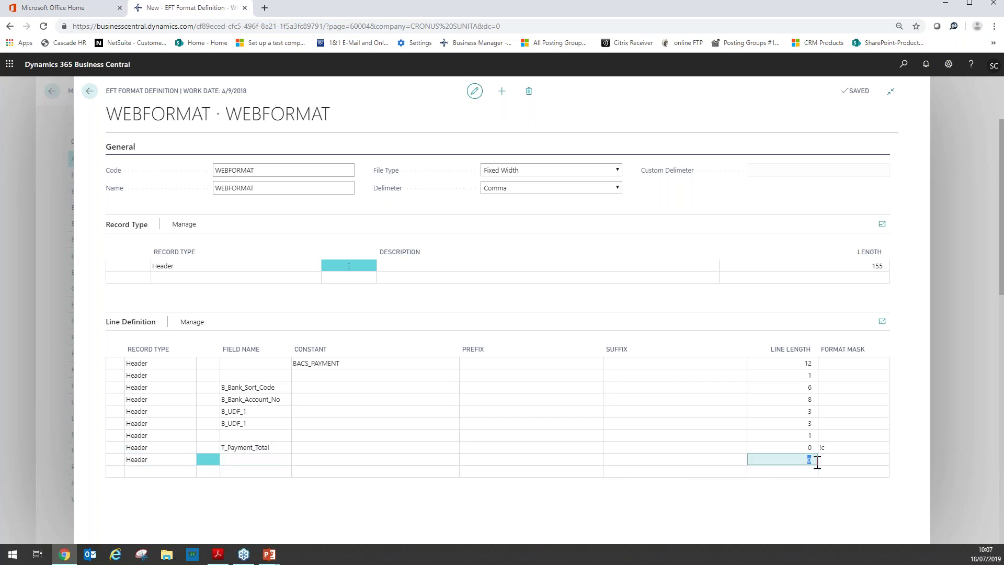
text(1)
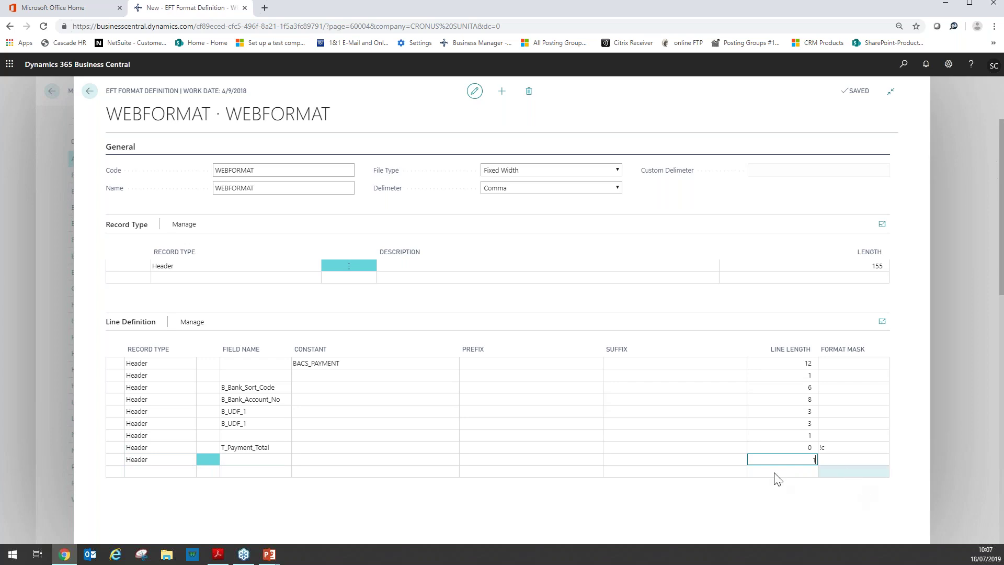
click(833, 458)
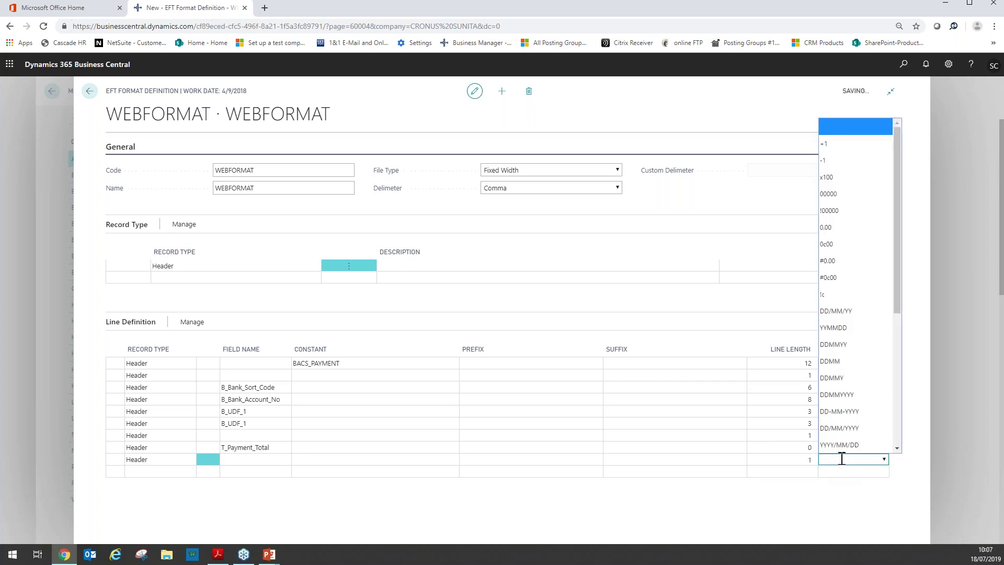
text(PAD)
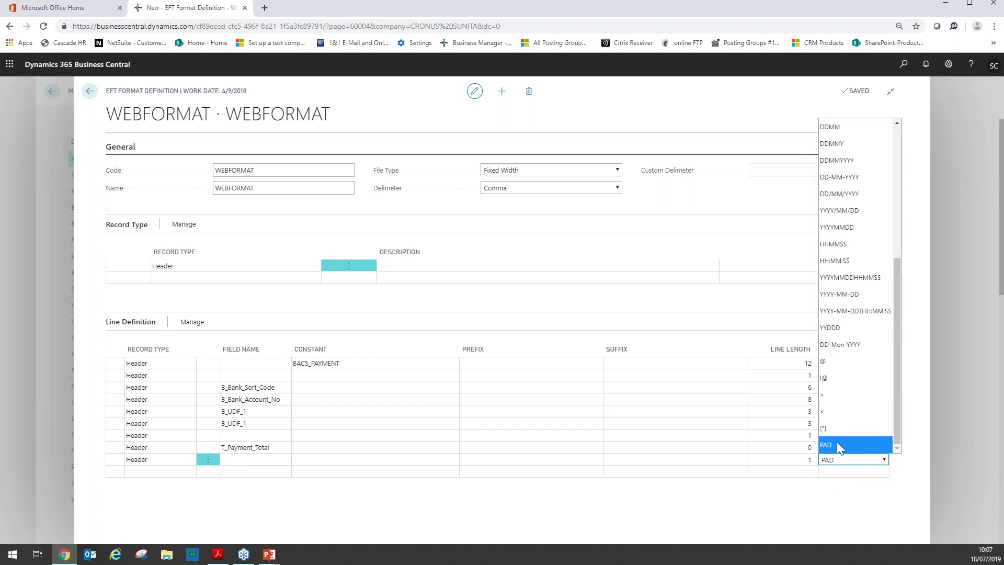
key(Return)
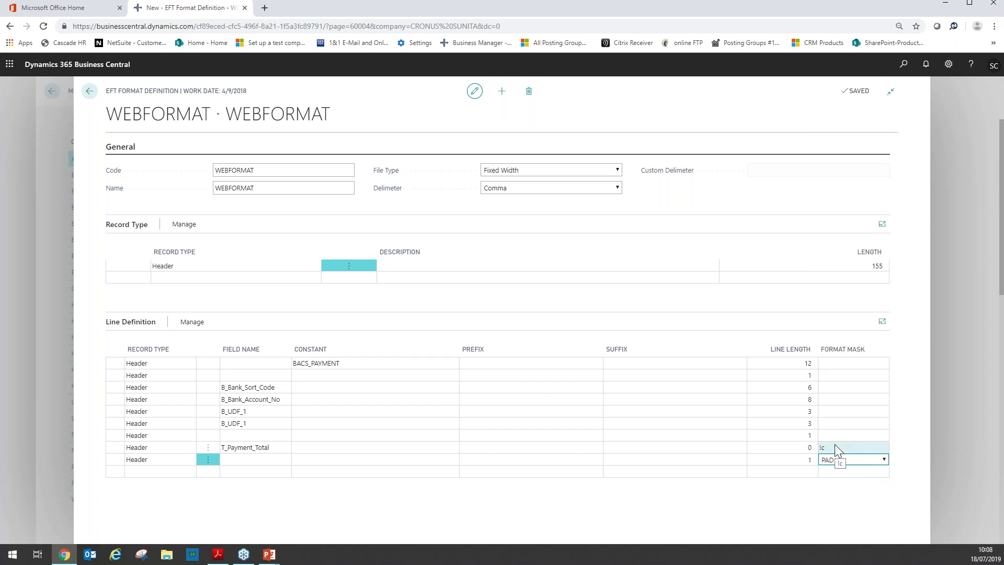
Add a tenth Header line definition using the field #CURRENT_DATE# with a line length of 11 and the format mask DD-Mon-YYYY
click(166, 473)
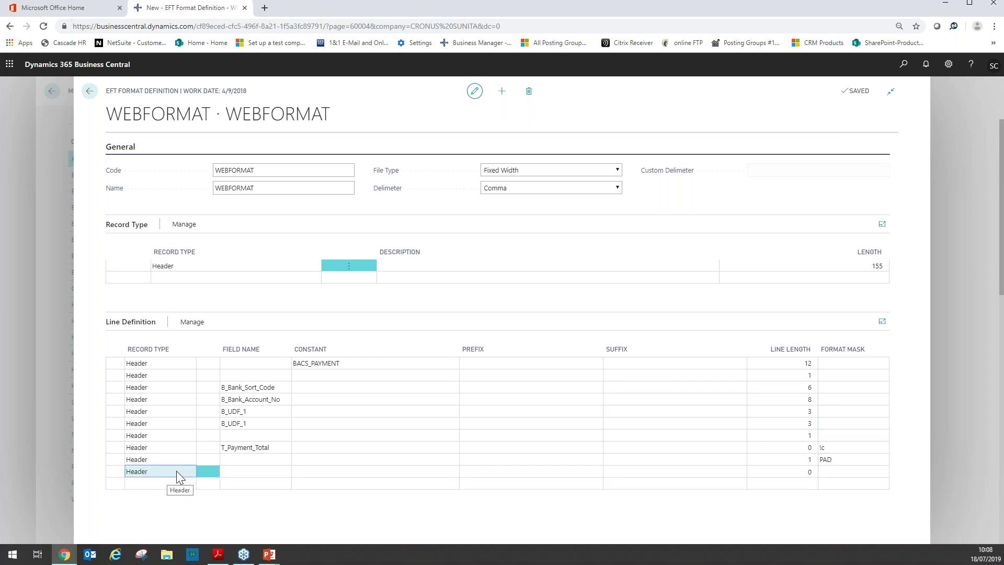
click(240, 478)
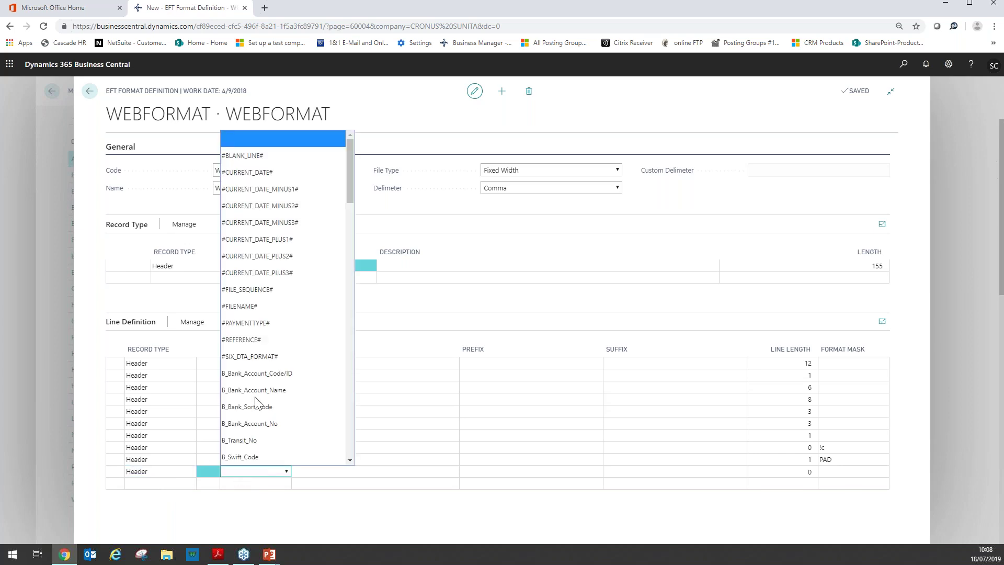
click(262, 176)
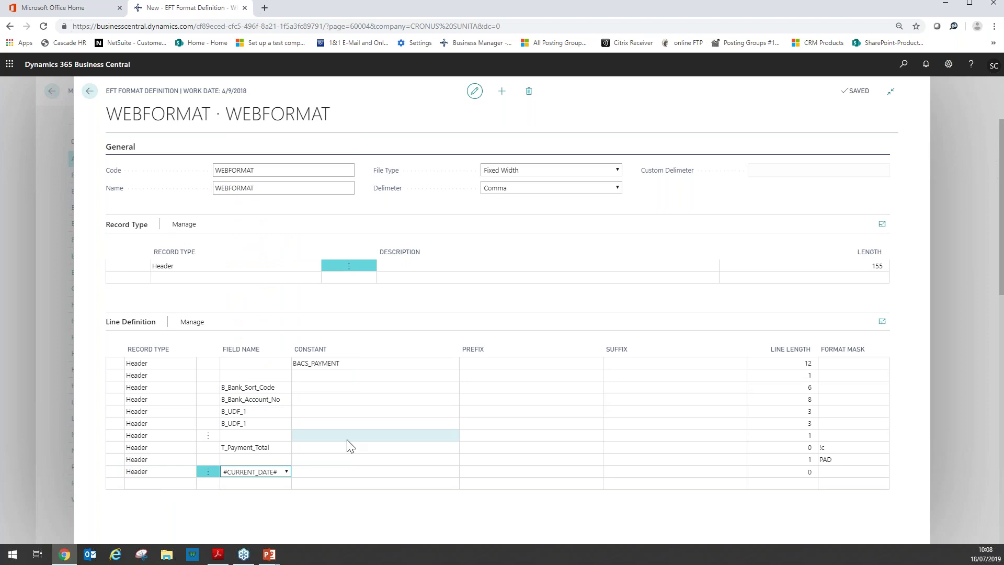
click(814, 472)
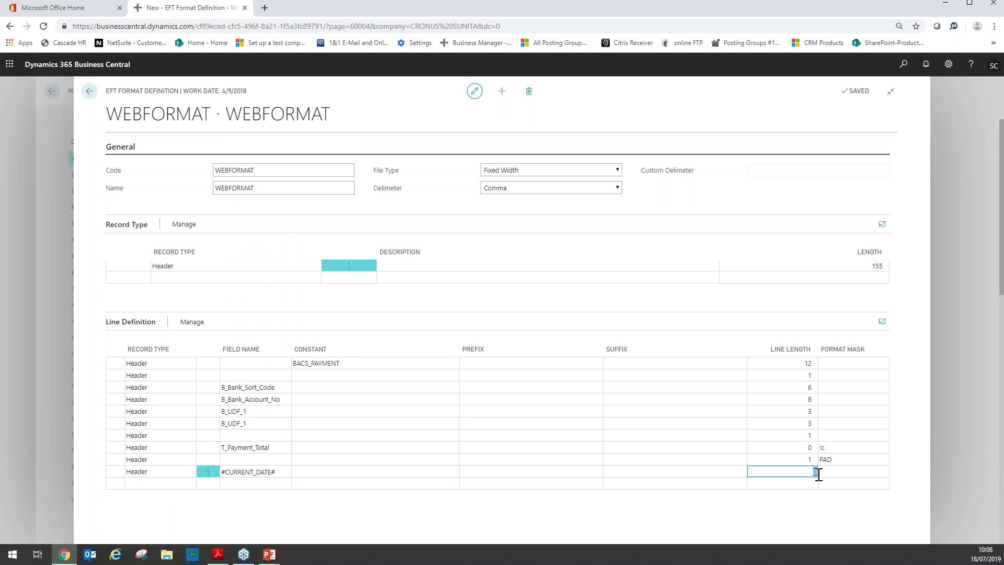
text(11)
click(854, 472)
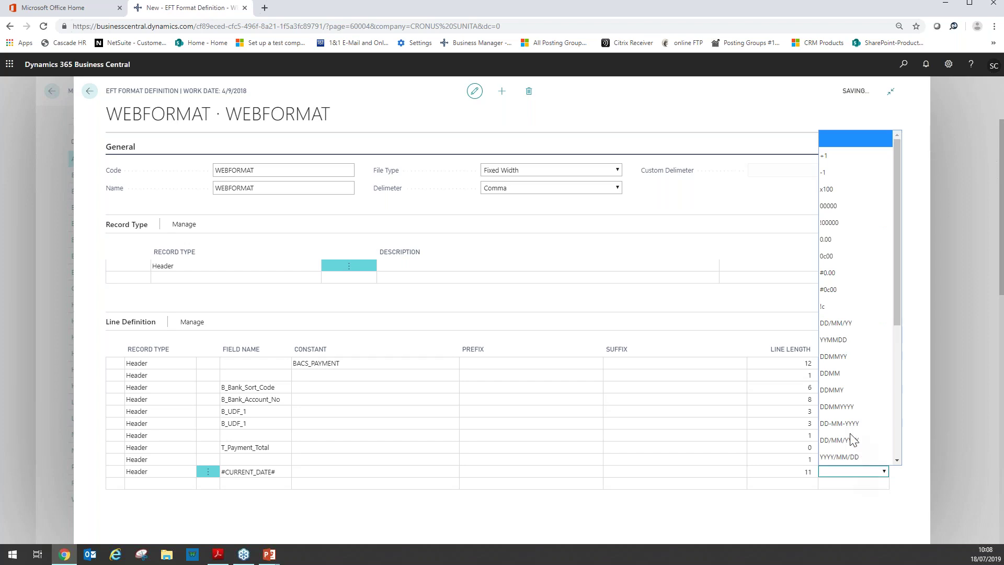
scroll(851, 426, down, 5)
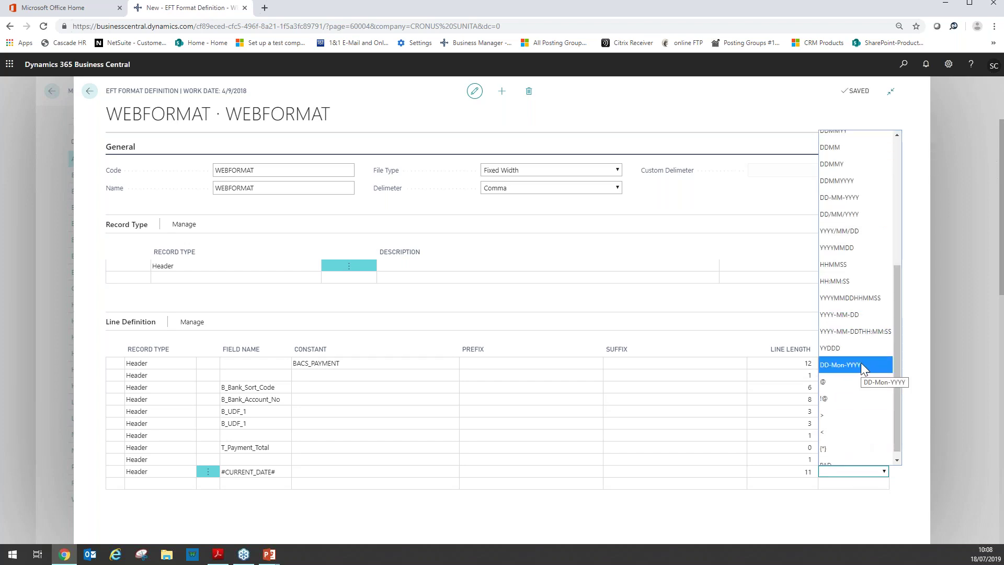
click(861, 364)
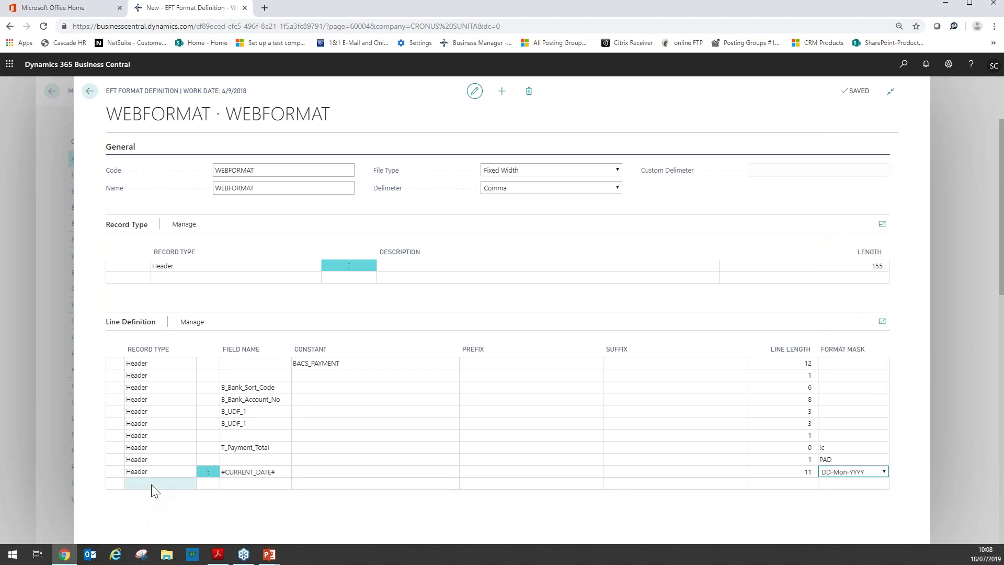
Add an eleventh Header line definition with no field name, a line length of 21 and the format mask PAD
click(233, 485)
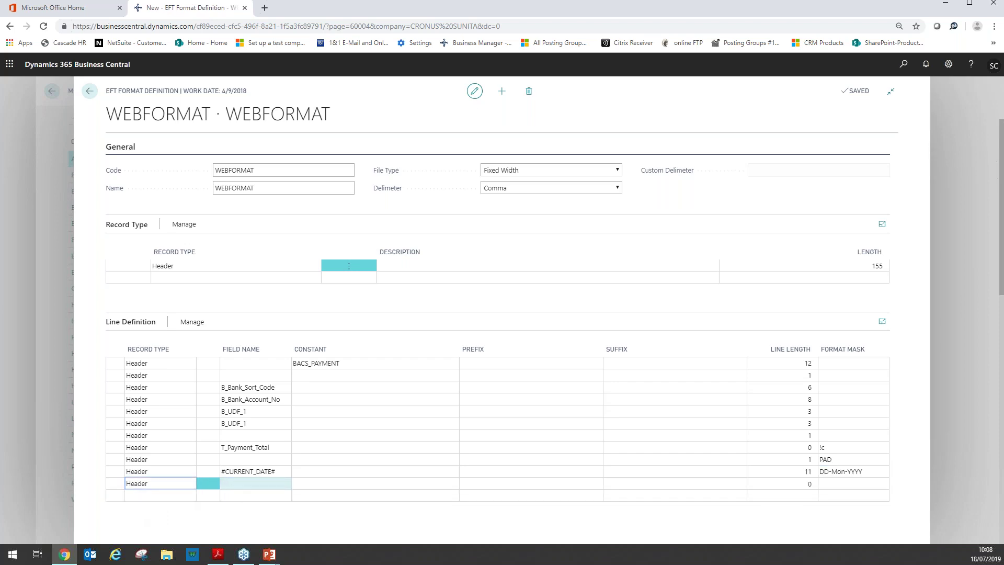
click(808, 484)
text(21)
key(Tab)
text(PAD)
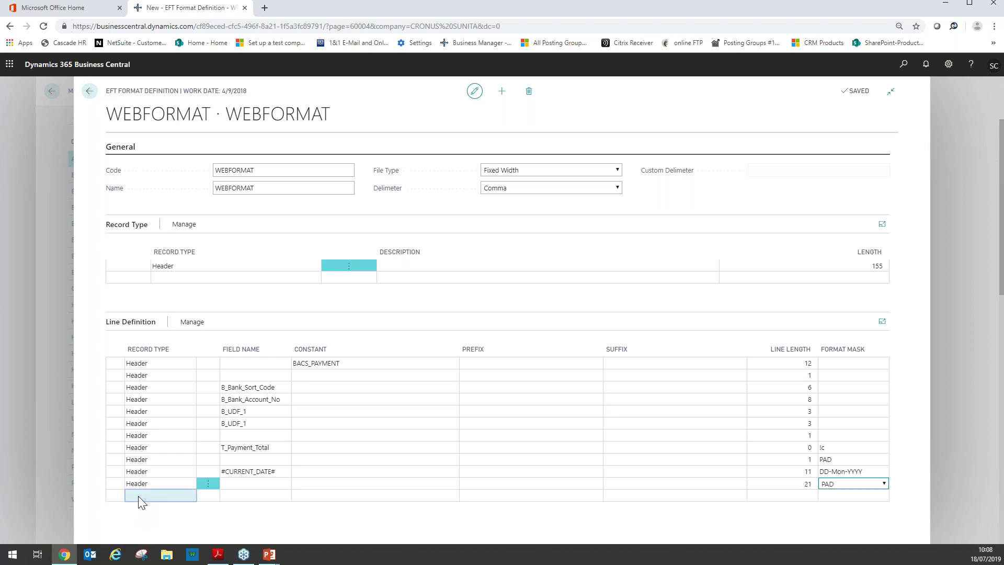
Add a twelfth Header line definition using the field #FILENAME# with a line length of 18
click(138, 496)
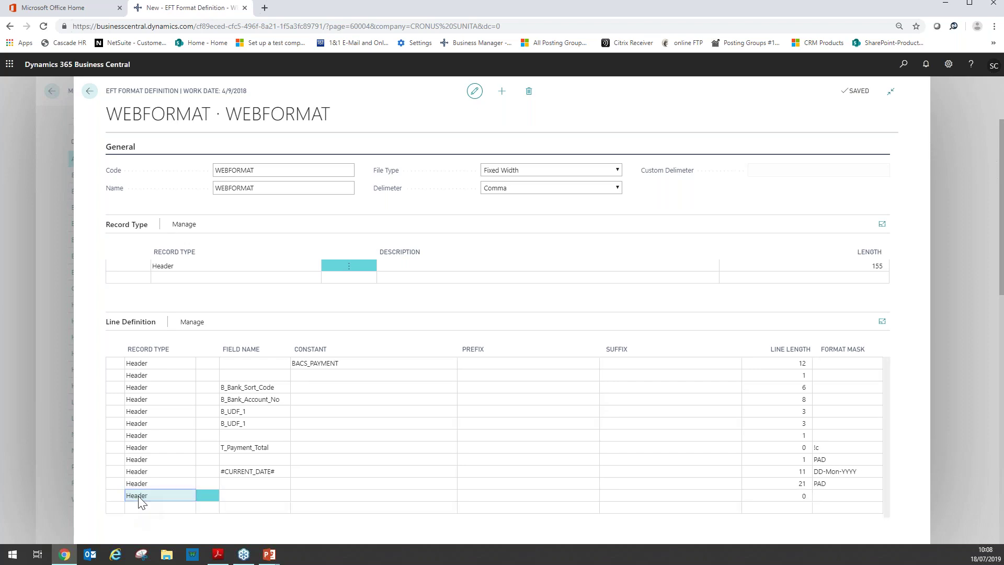
click(247, 497)
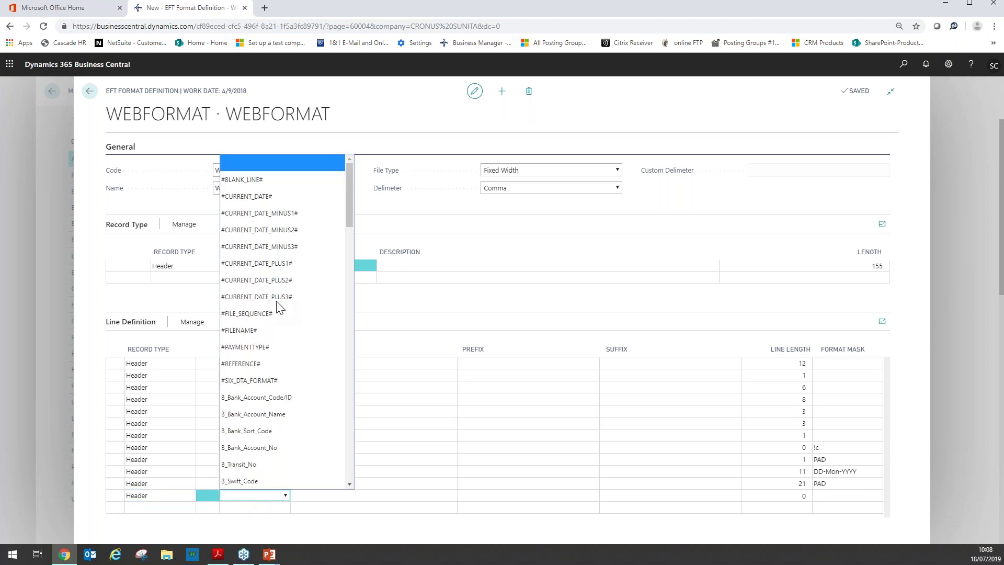
key(Escape)
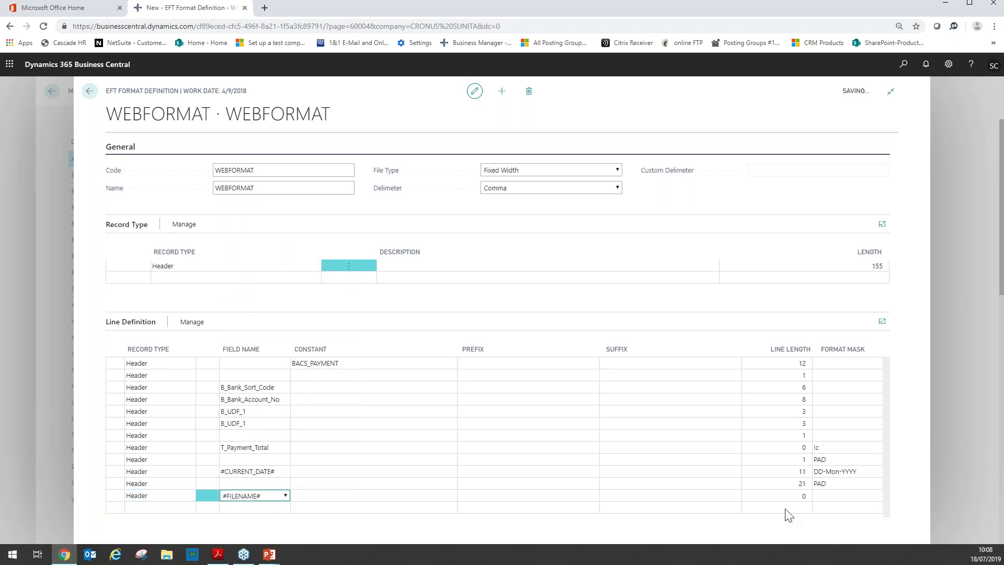
click(803, 496)
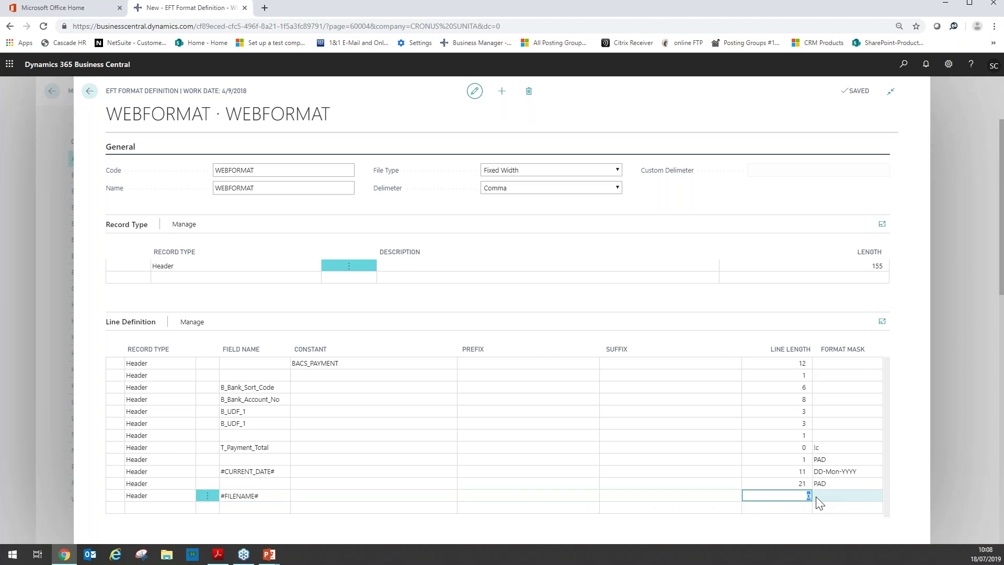
text(18)
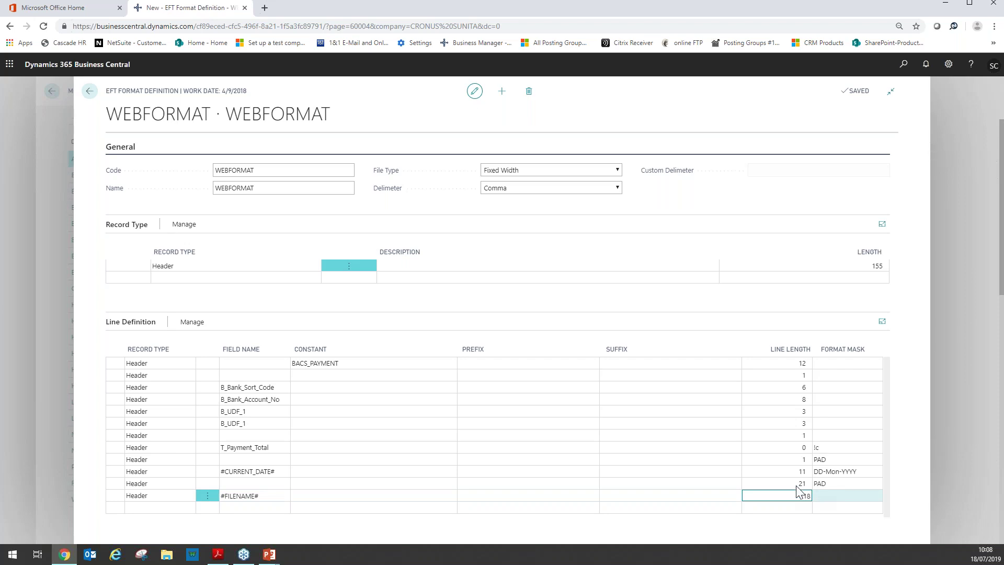
Add a thirteenth Header line definition with no field name, a line length of 6 and the format mask PAD
click(158, 508)
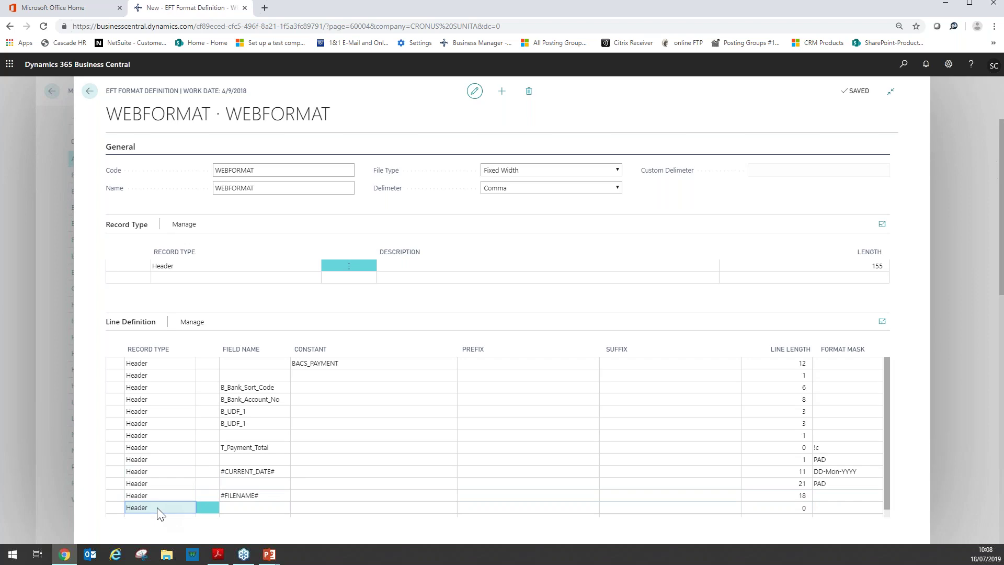
click(806, 508)
text(6)
click(840, 506)
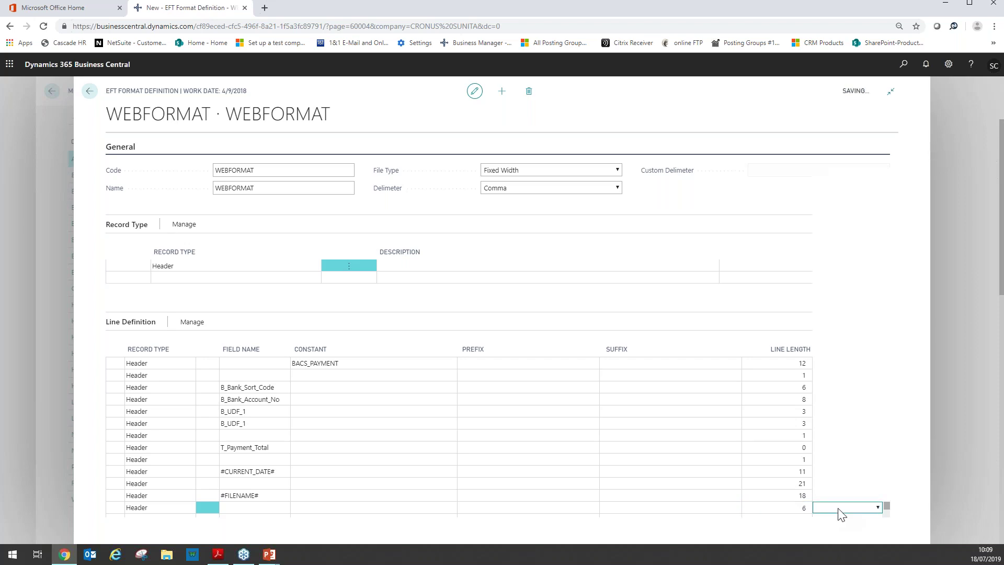
click(840, 507)
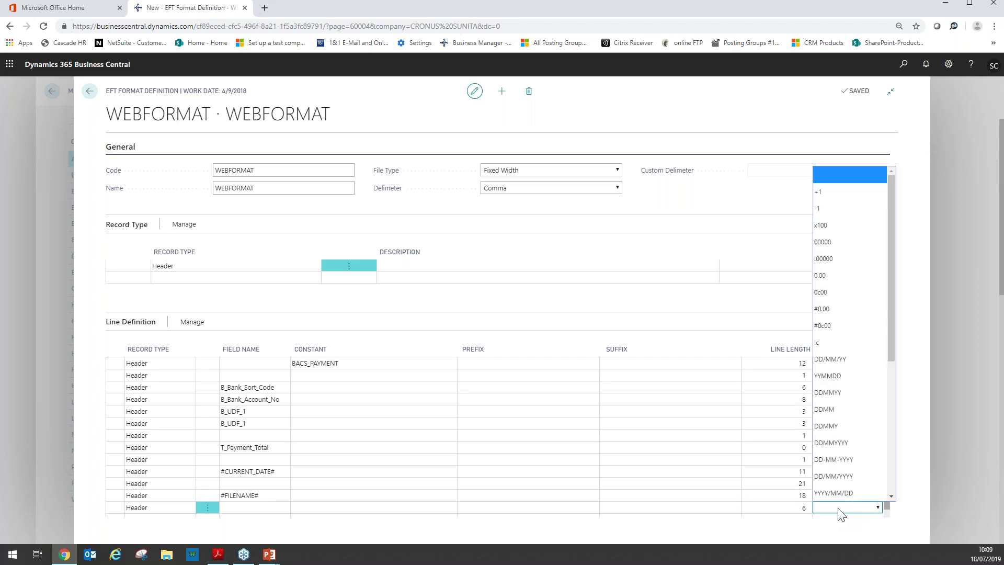
key(p)
click(826, 493)
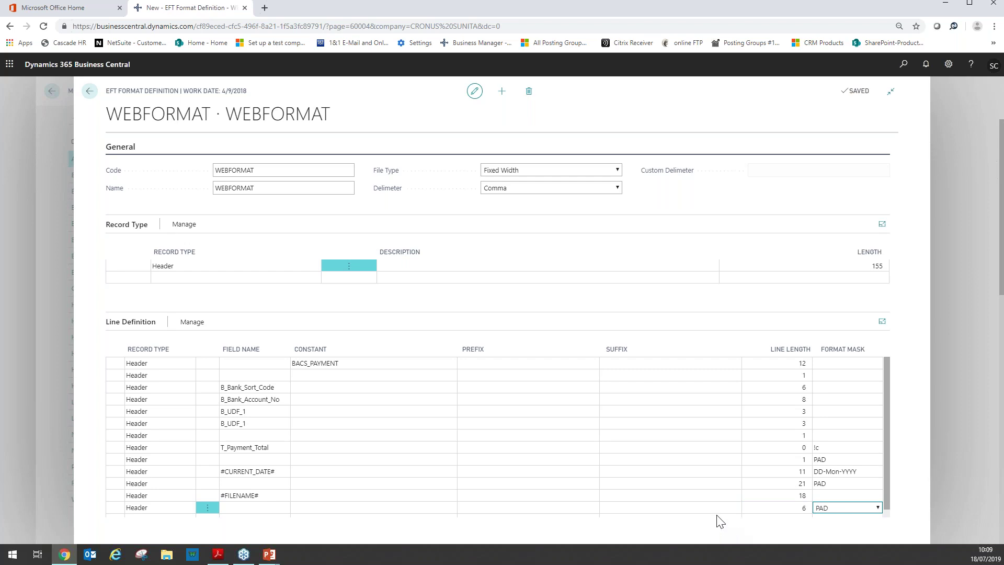
Add a fourteenth Header line definition using the field B_Bank_Account_Name with a line length of 35
click(241, 512)
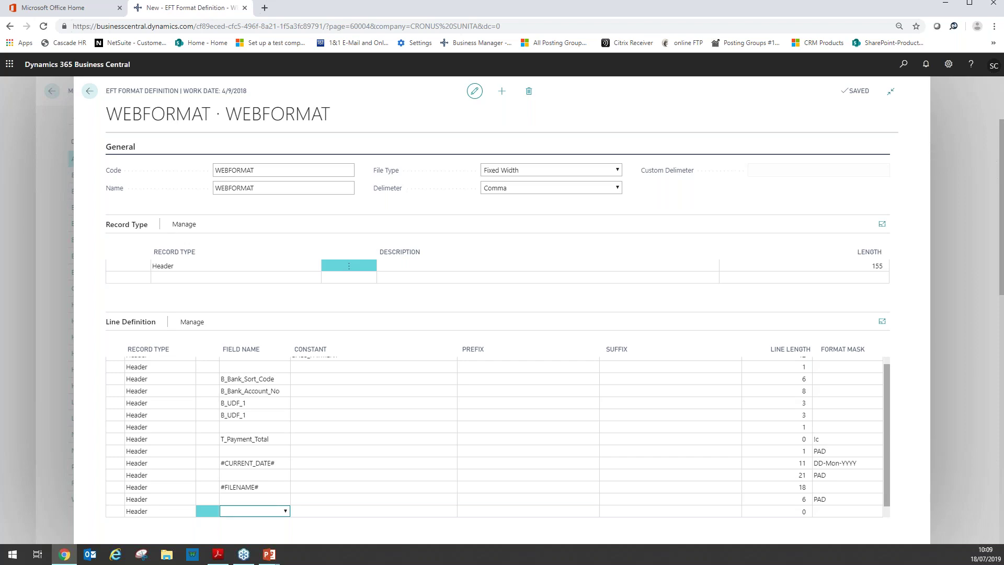
click(251, 511)
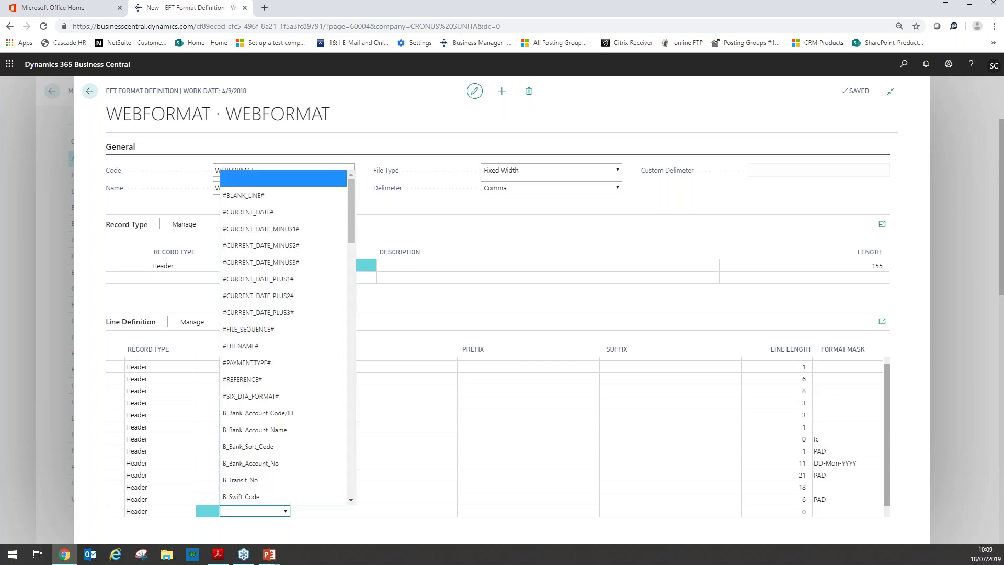
click(248, 433)
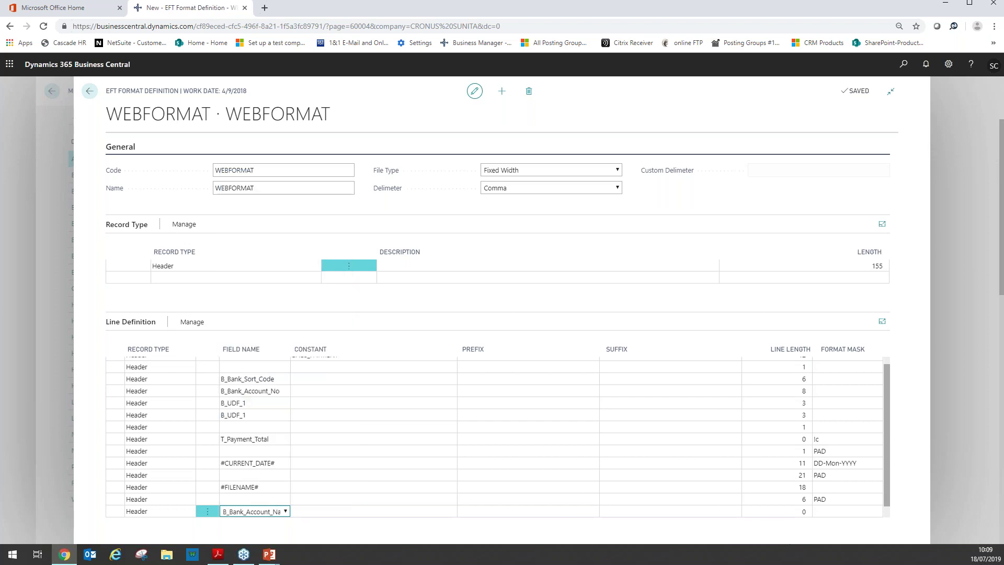
click(805, 511)
text(35)
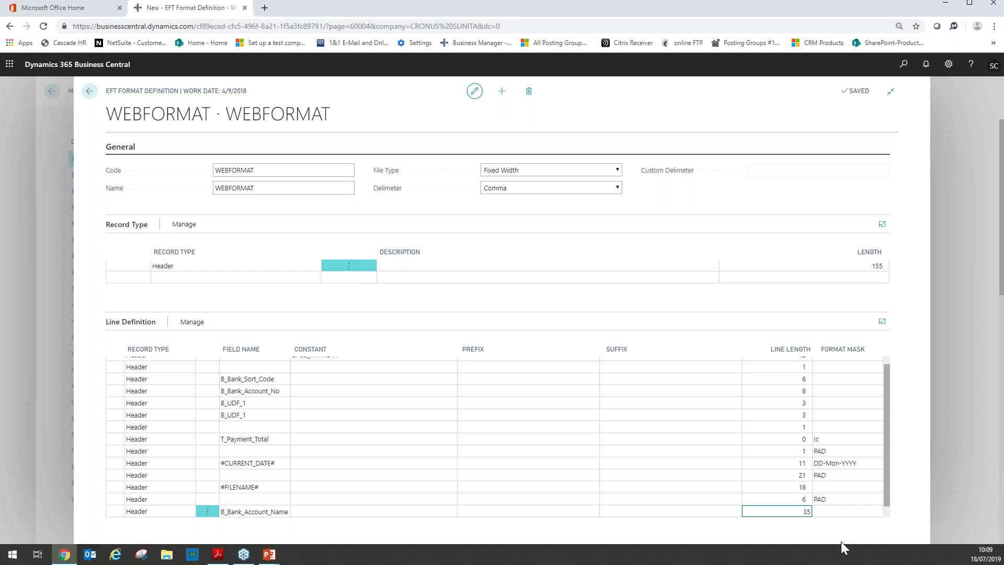
Add a fifteenth Header line definition with no field name, a line length of 15 and the format mask PAD
scroll(498, 504, down, 1)
click(161, 512)
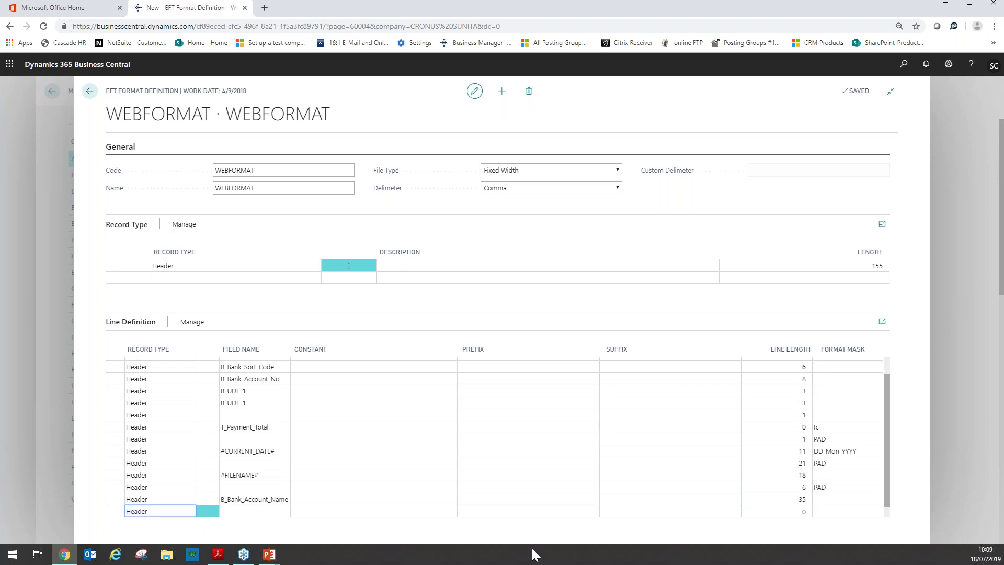
click(791, 513)
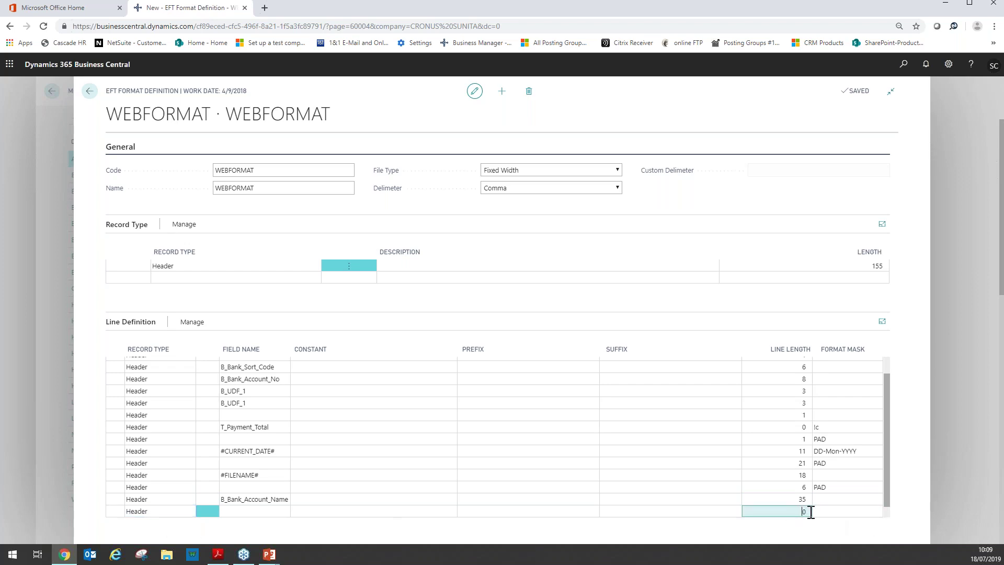
text(15)
click(837, 511)
scroll(848, 480, down, 5)
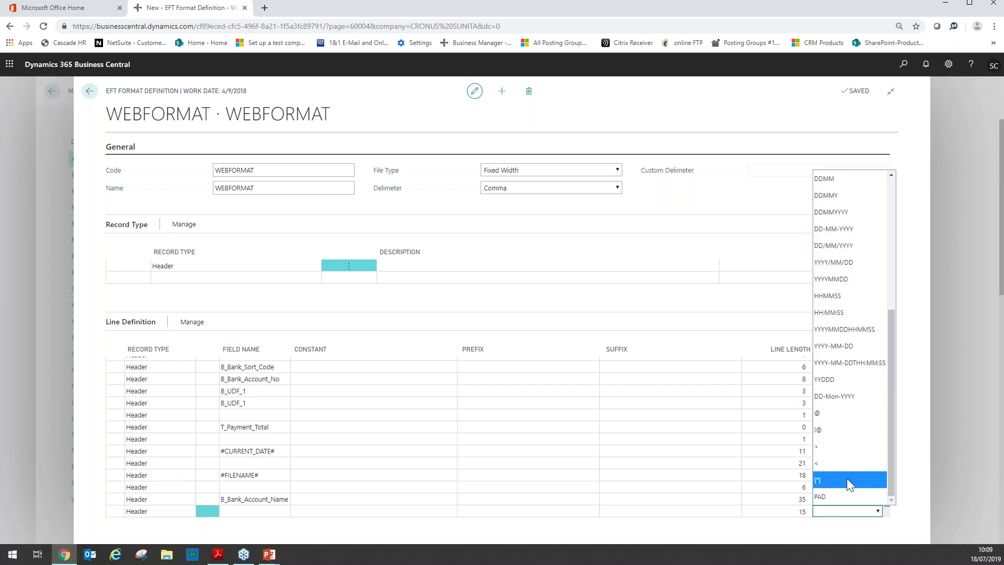
click(842, 496)
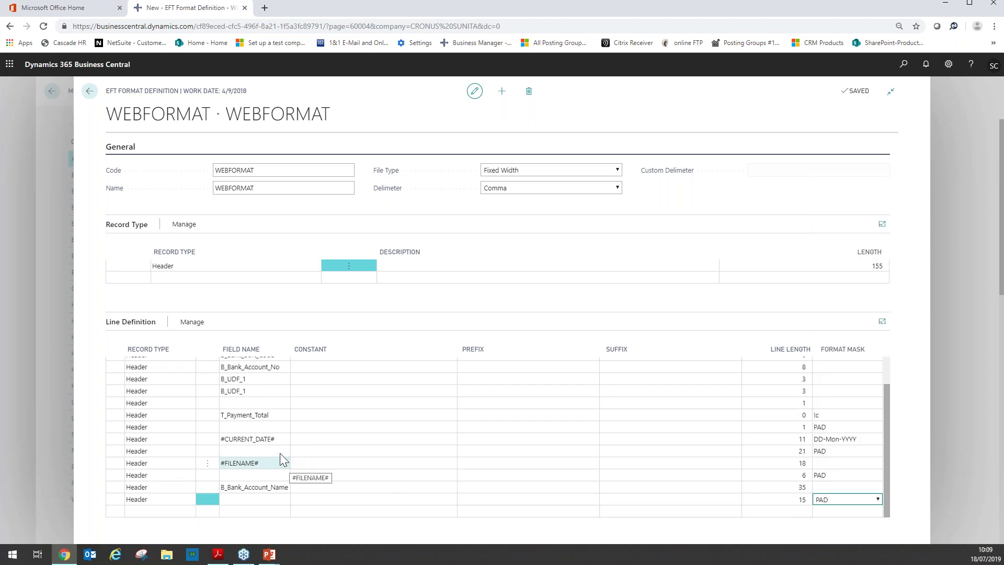
Add a second record type, Detail, below the Header record type of the format
scroll(279, 455, up, 3)
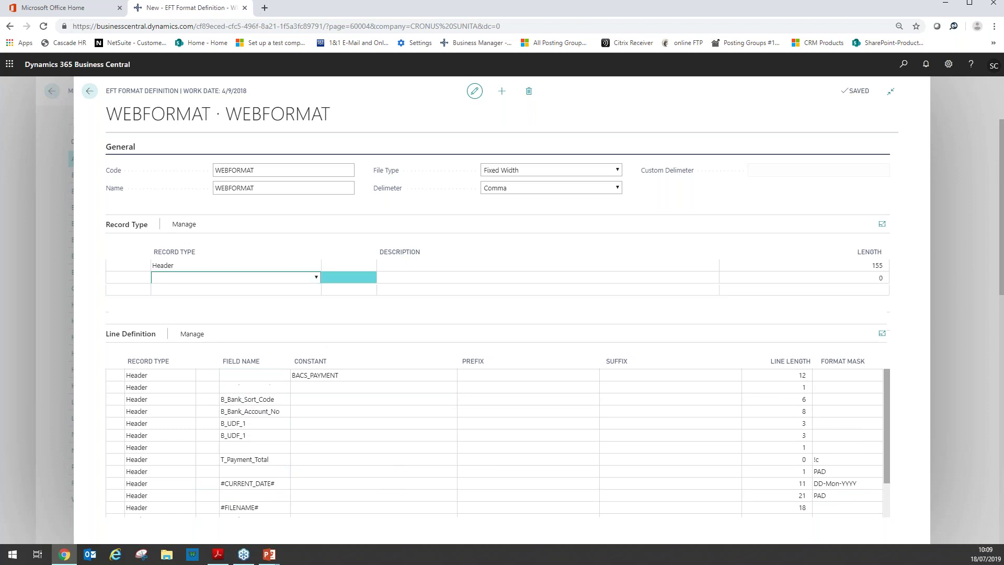
click(188, 265)
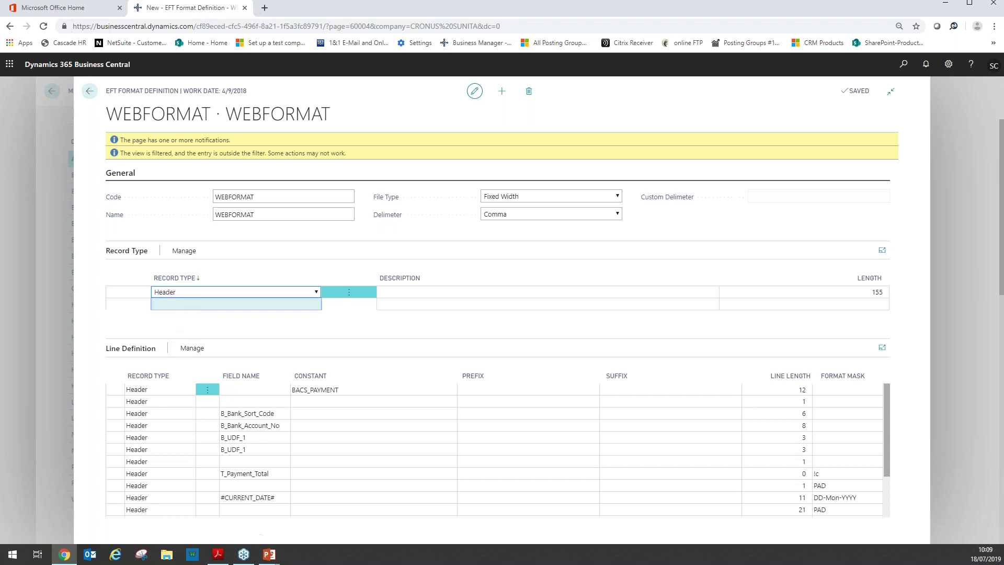
click(177, 309)
click(314, 304)
click(205, 354)
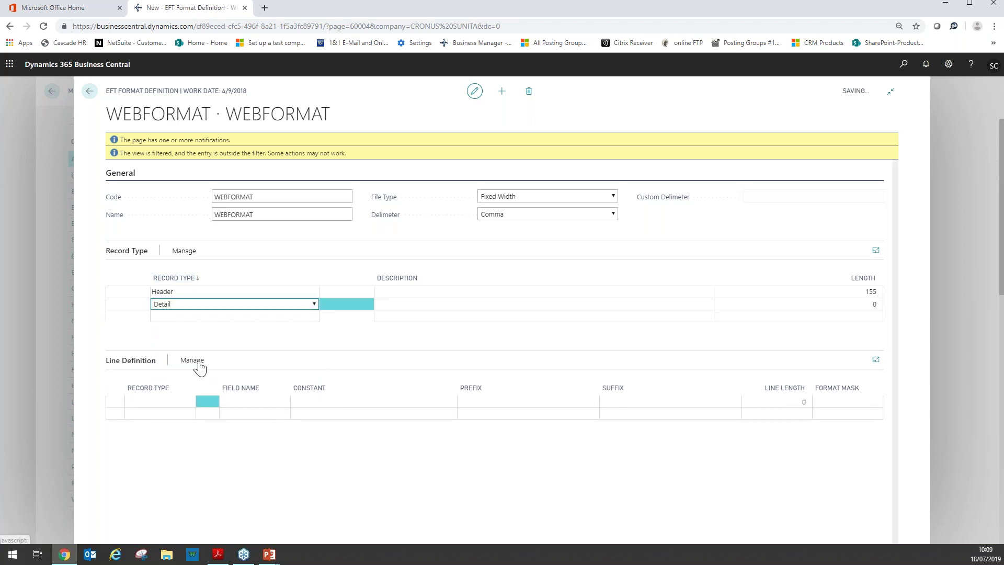
Define the first Detail line with the constant BENEFICIARY_INDICA and a line length of 18
click(243, 403)
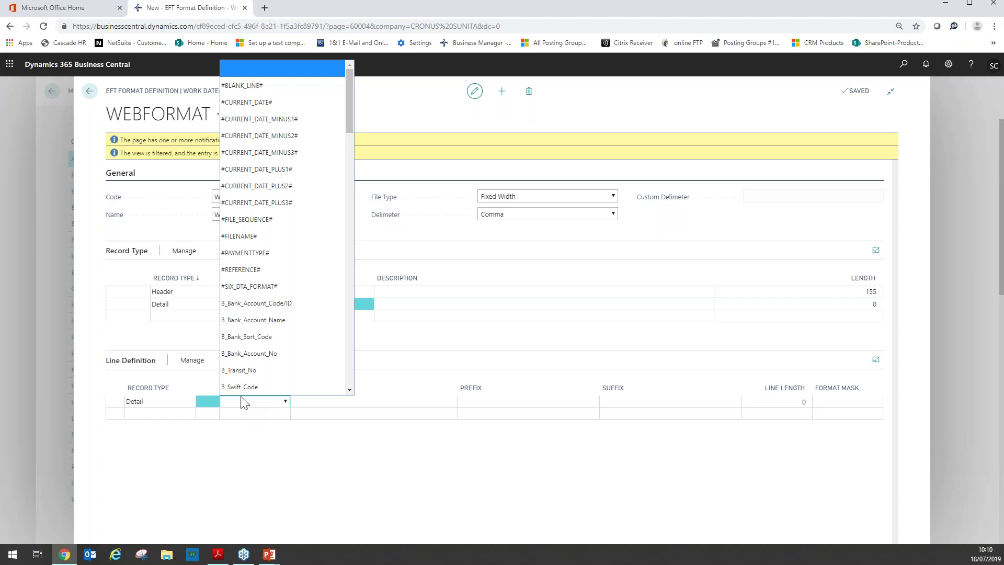
click(299, 401)
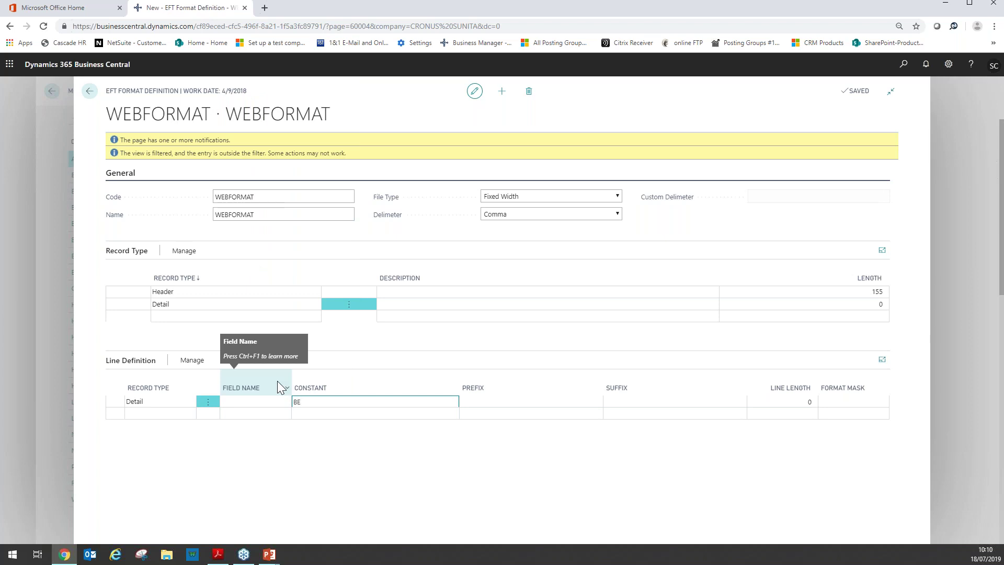
text(BENEFICIARY_INDICA)
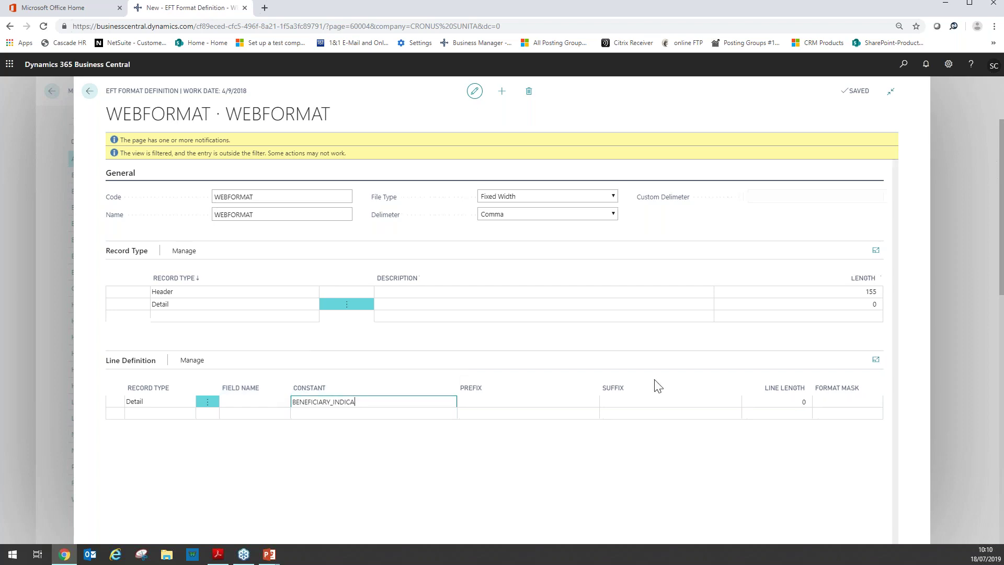
click(813, 403)
text(18)
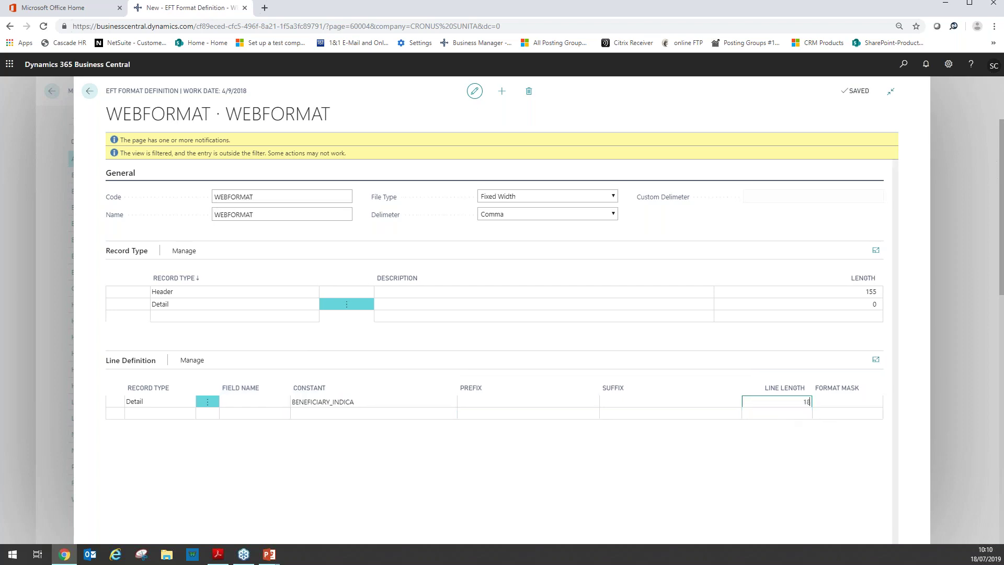
Add a second Detail line definition with no field name, a line length of 10 and the format mask PAD
click(131, 413)
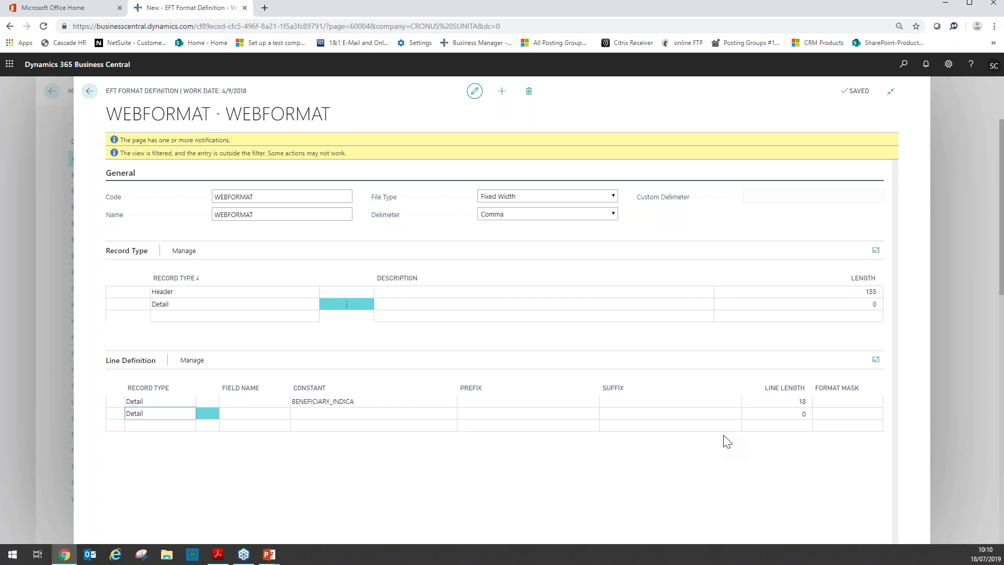
click(804, 413)
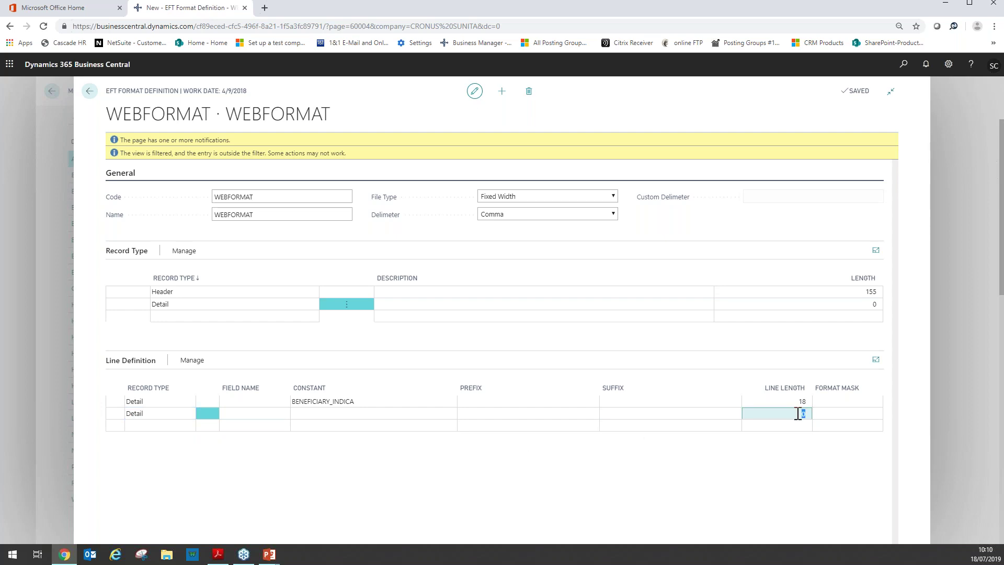
key(BackSpace)
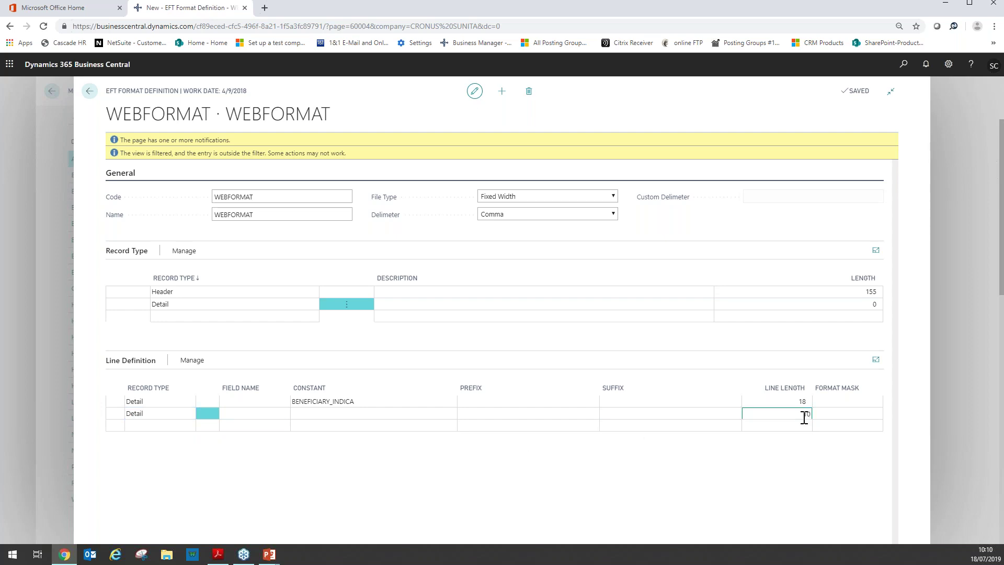
key(Tab)
Add a third Detail line definition using the field V_Vendor_Bank_Account_No with a line length of 8
click(150, 427)
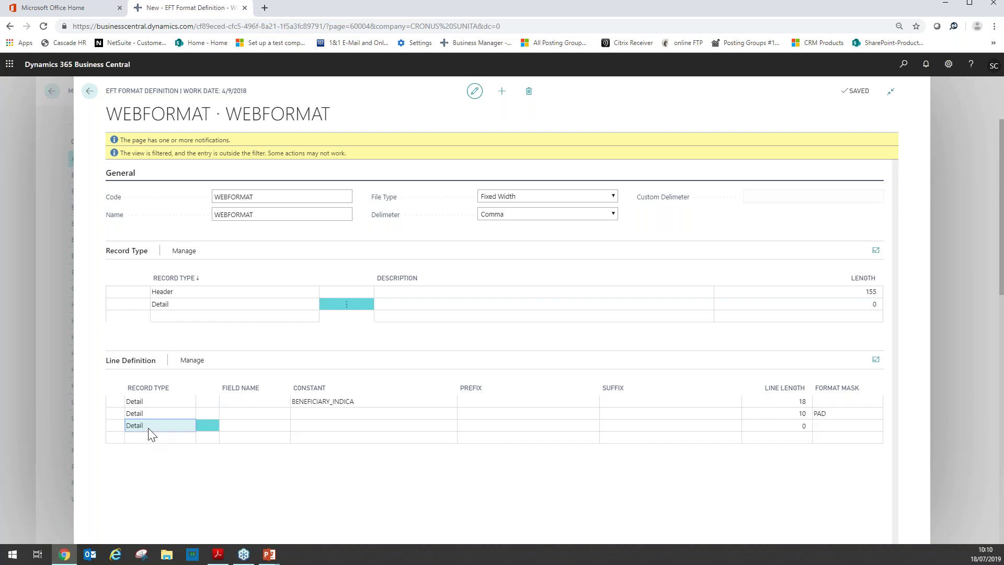
click(234, 426)
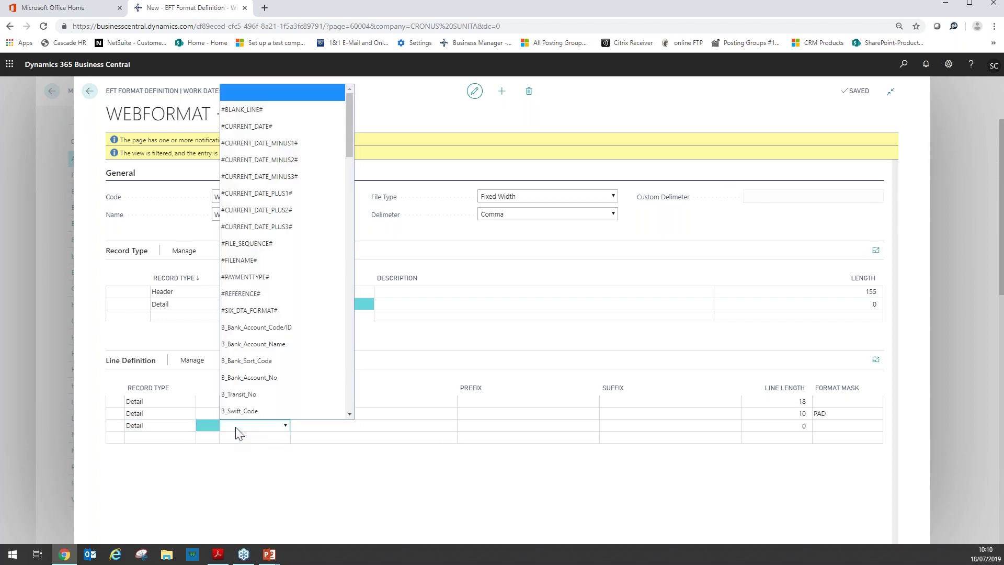
scroll(291, 366, down, 10)
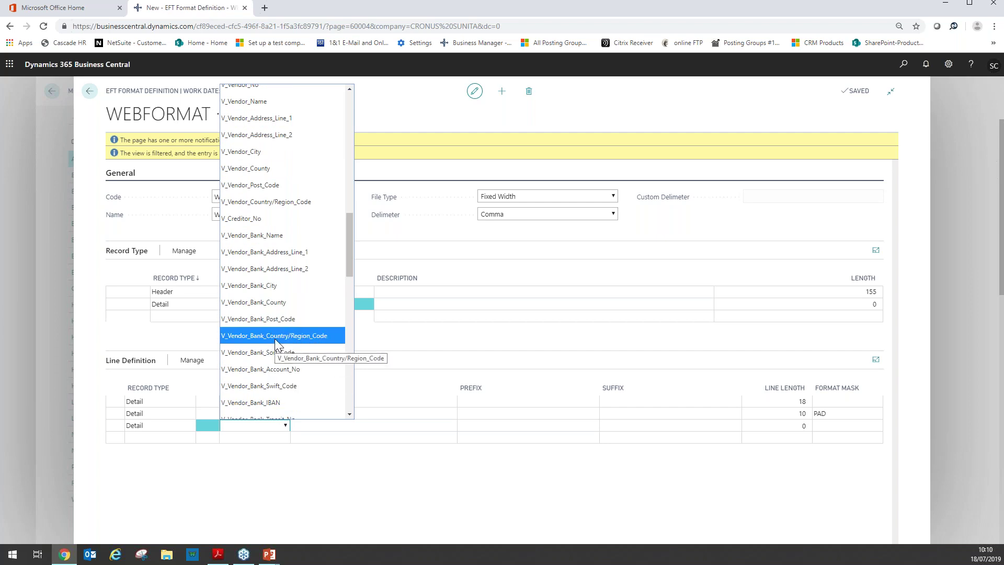
click(299, 370)
click(807, 426)
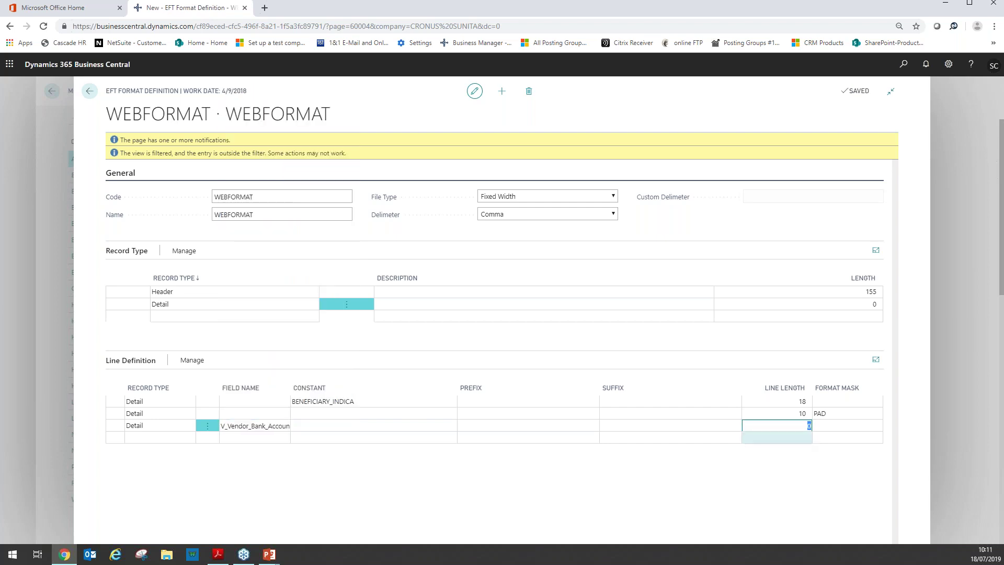
text(8)
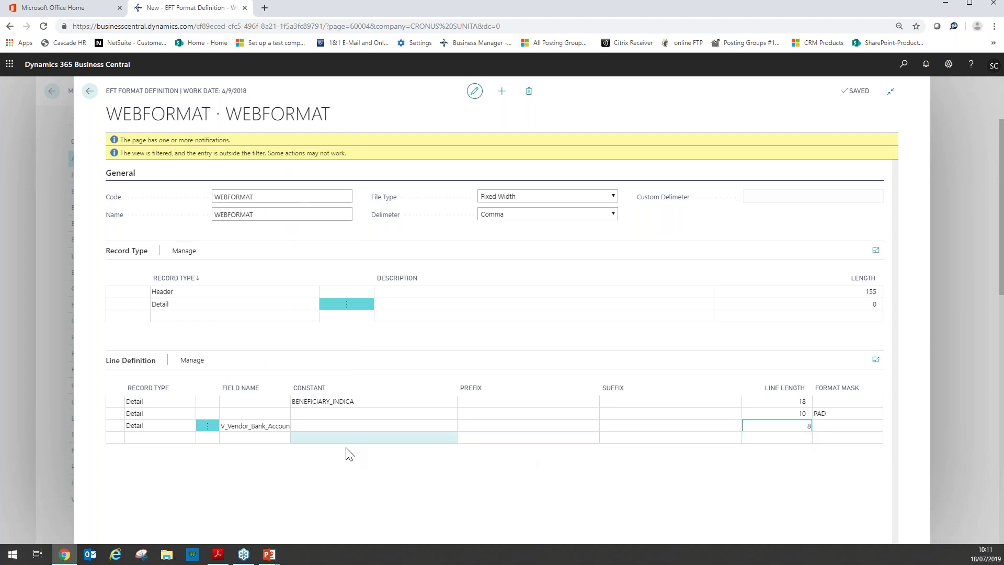
Add a fourth Detail line definition using the field V_Vendor_Bank_Sort_Code with a line length of 6
click(139, 442)
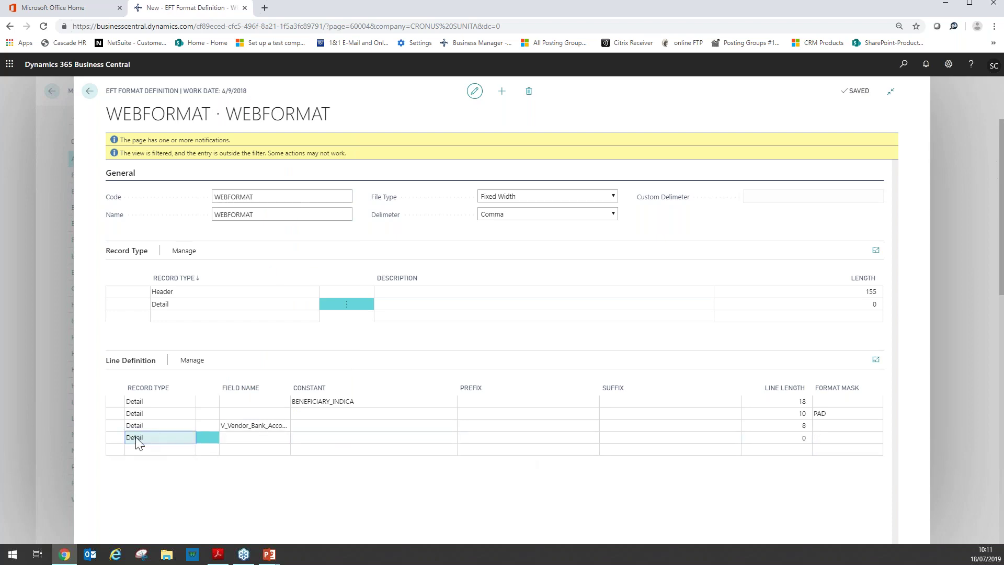
click(238, 442)
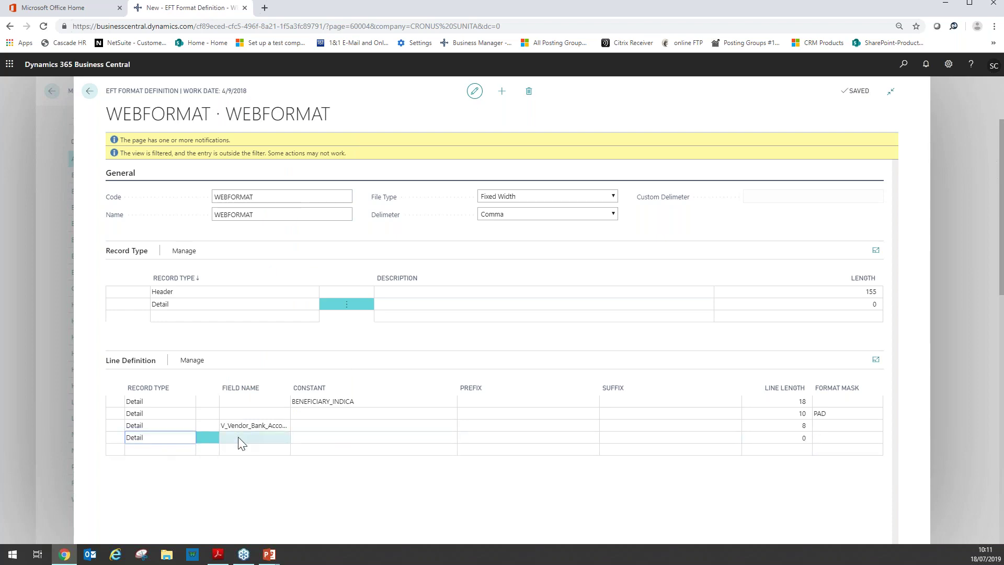
click(238, 437)
scroll(265, 393, down, 3)
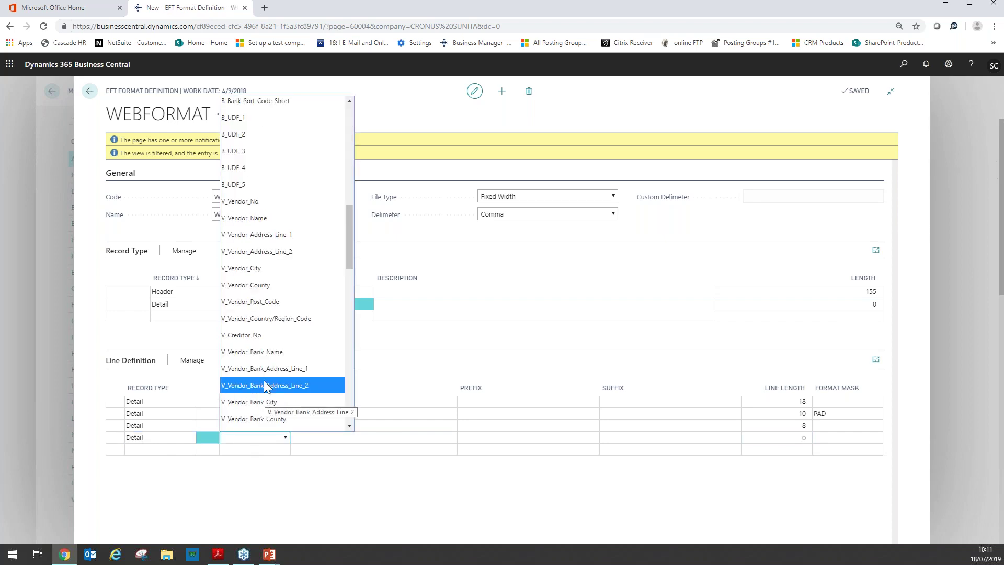
scroll(299, 394, down, 2)
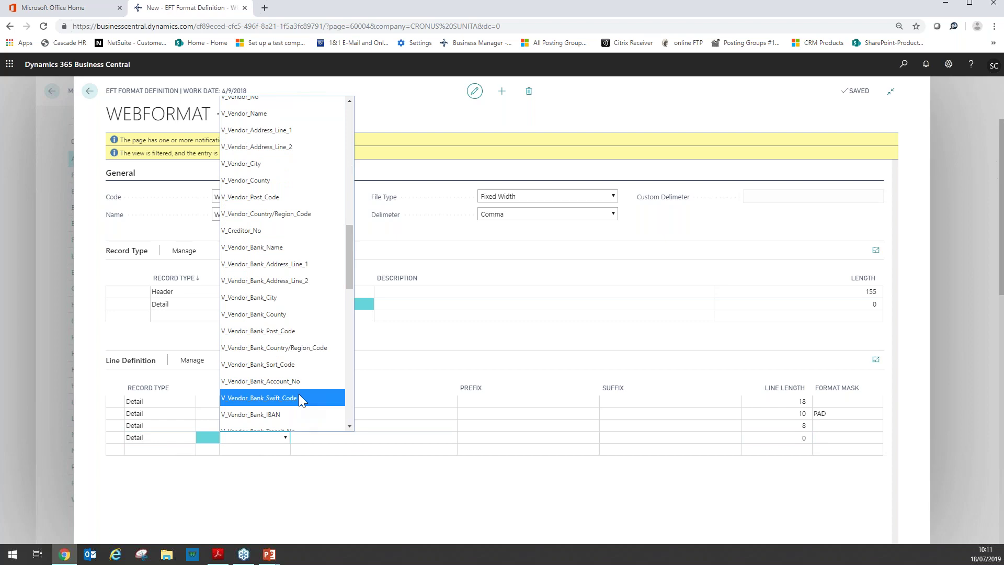
click(288, 365)
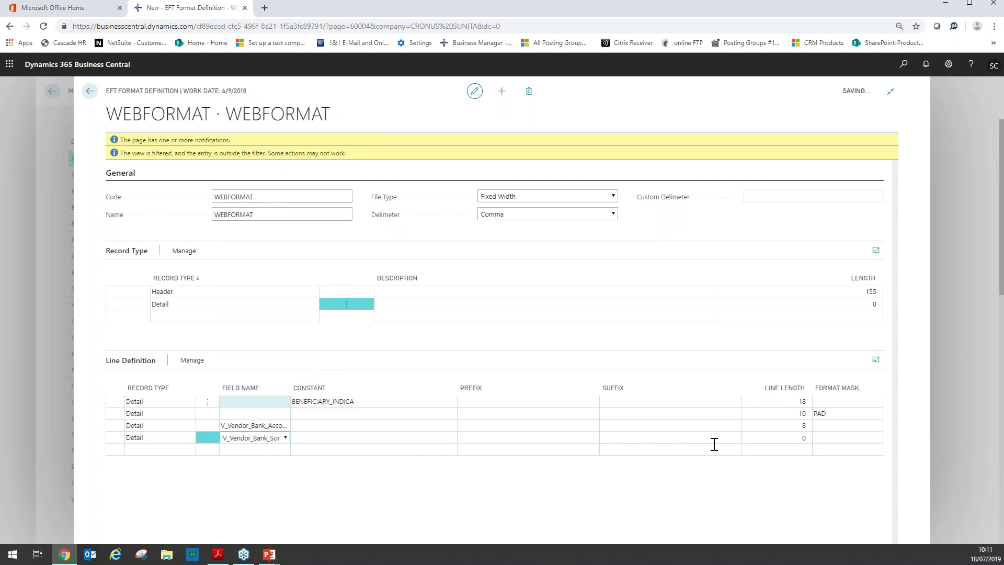
click(792, 442)
text(6)
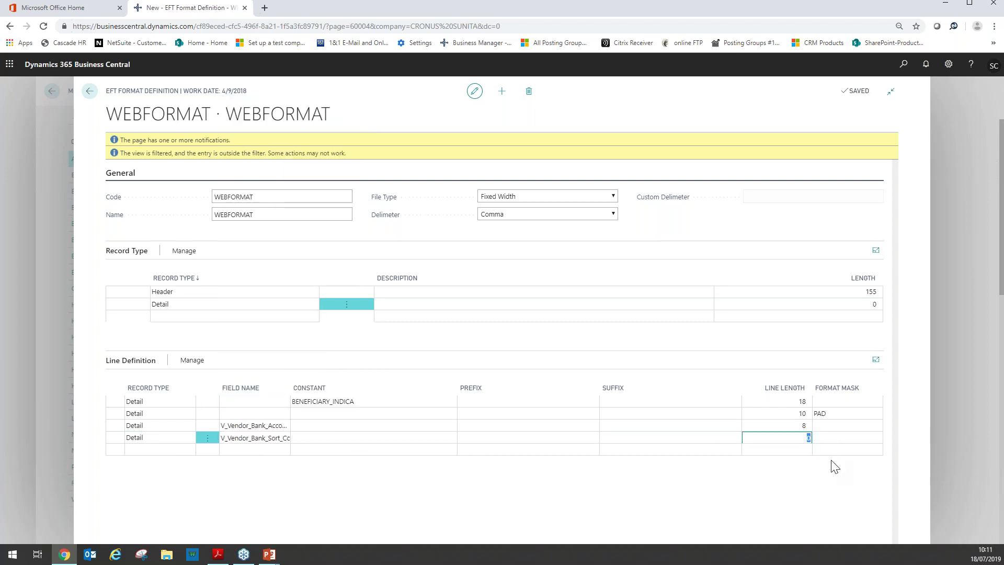
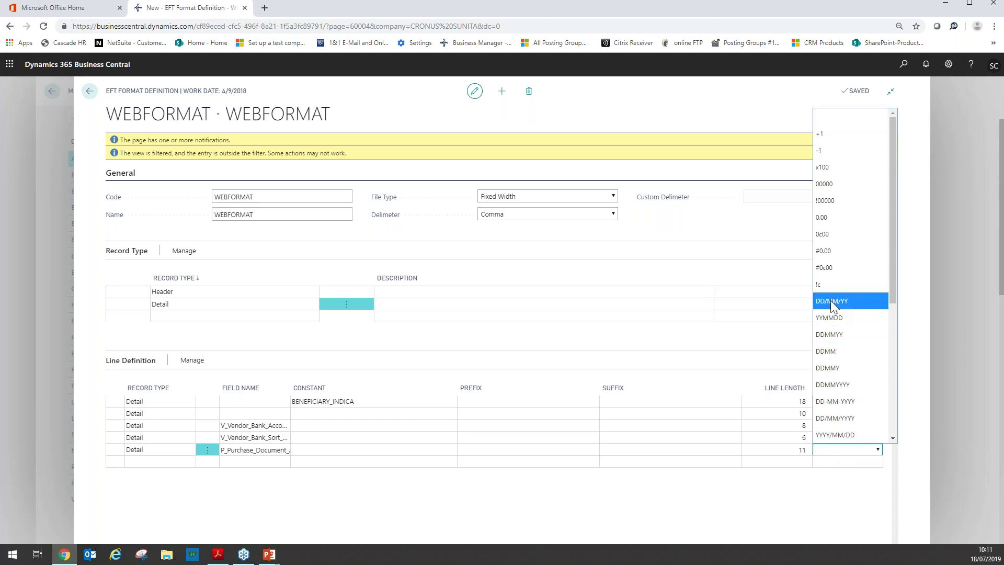
Give the purchase document line the format mask !c and add a sixth Detail line with no field name and a line length of 2
click(831, 284)
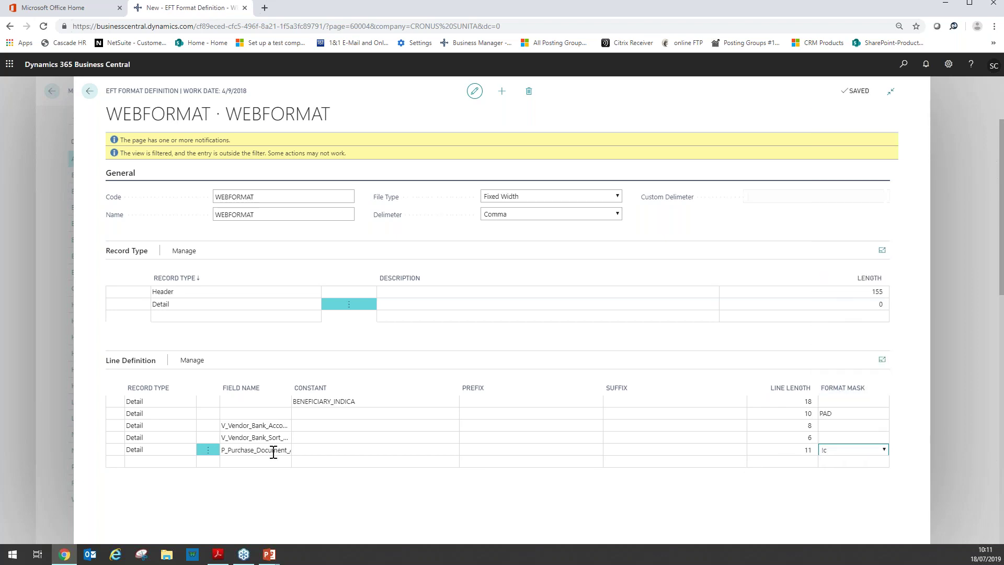
click(171, 462)
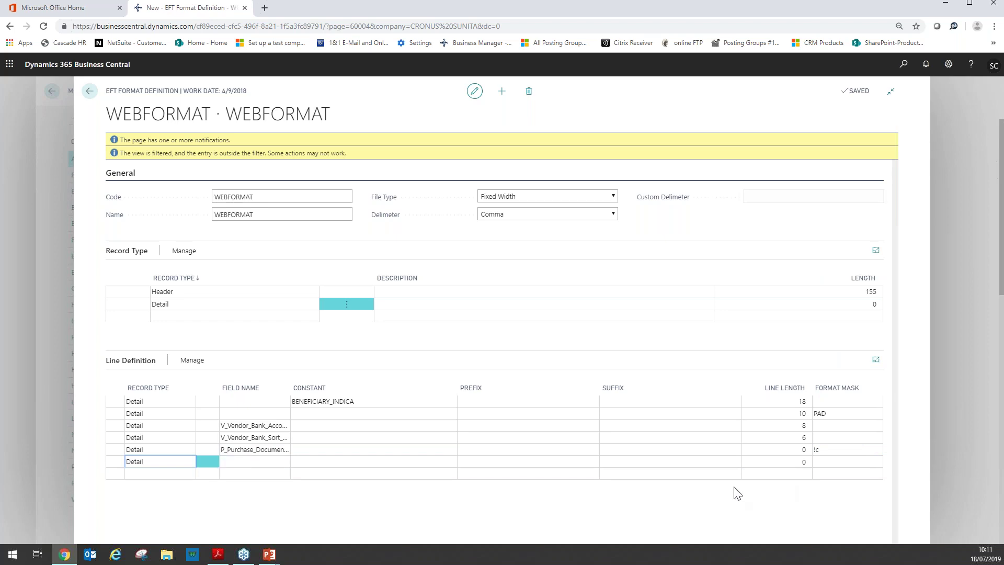
click(803, 461)
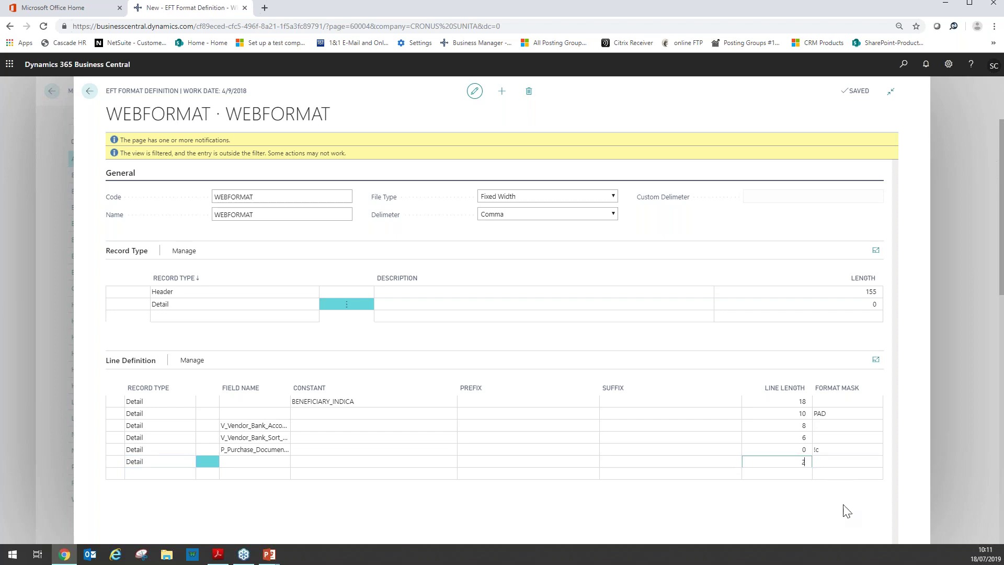
click(158, 471)
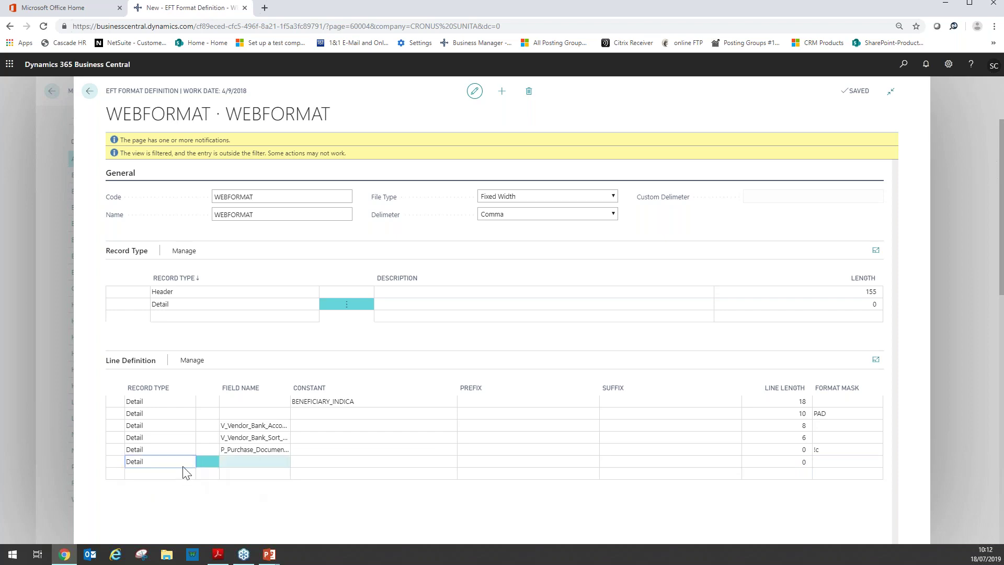
click(801, 462)
text(2)
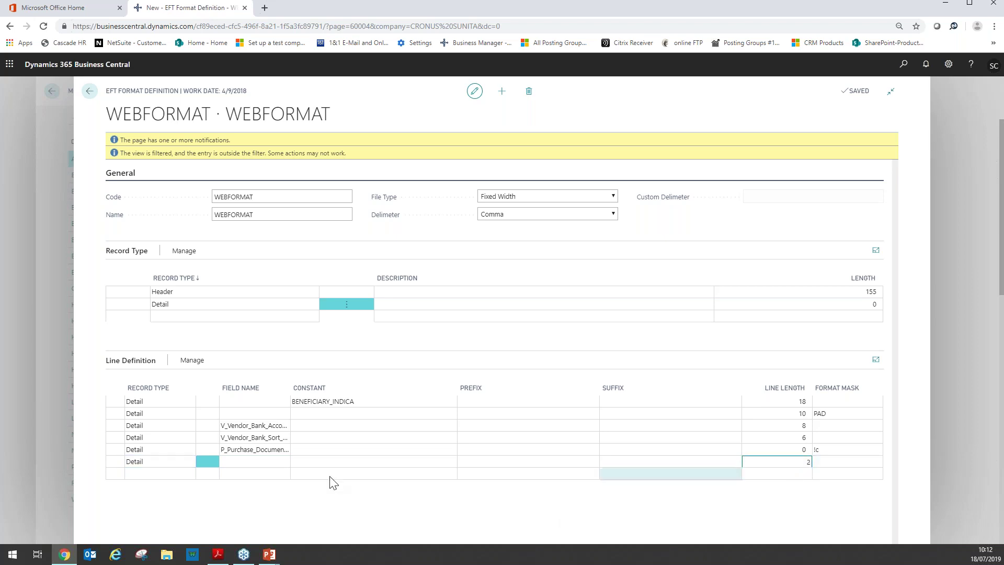
Add a seventh Detail line definition using the field V_Vendor_Name and enter a line length of 18
click(137, 472)
click(235, 477)
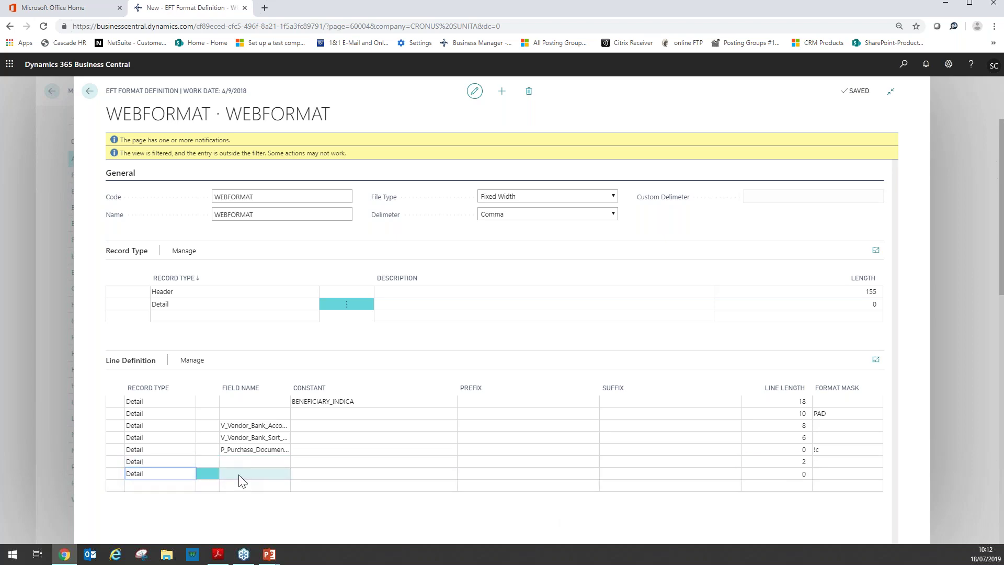
scroll(262, 393, down, 3)
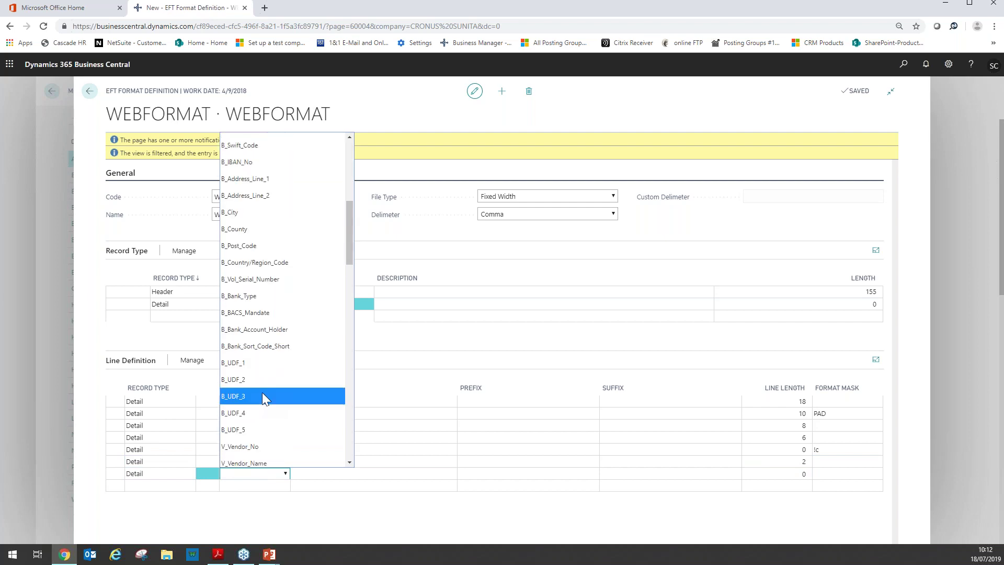
scroll(262, 392, down, 5)
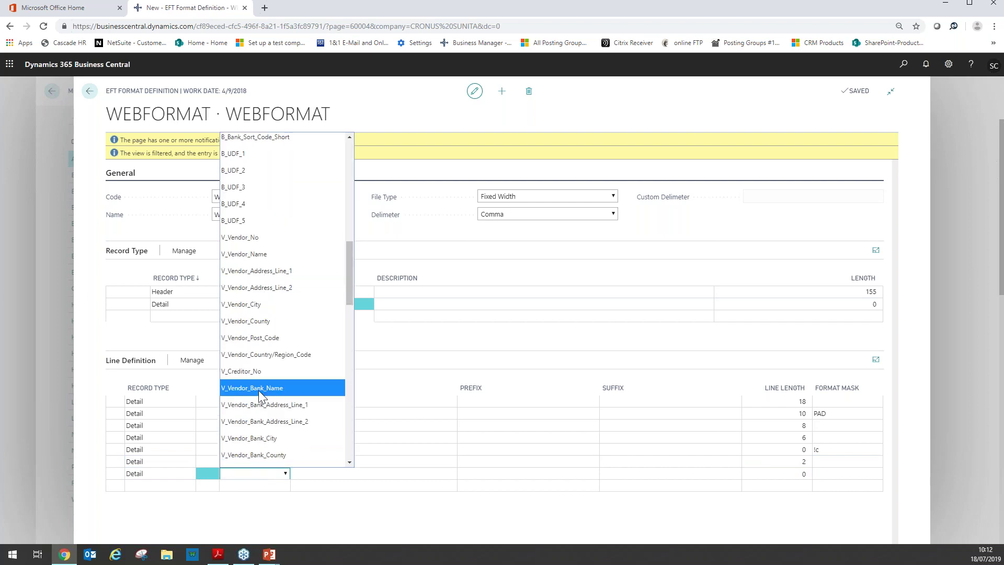
click(274, 256)
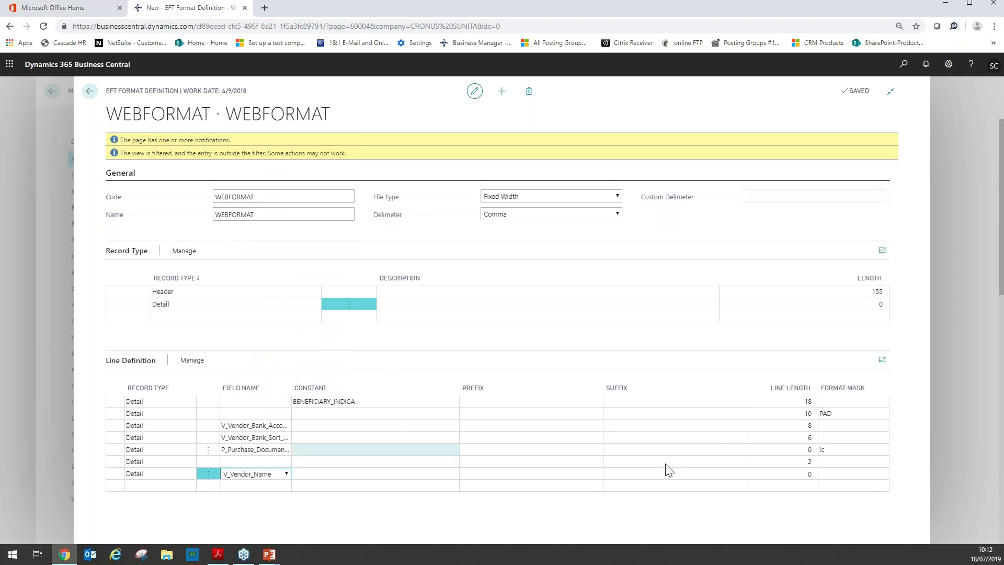
click(819, 472)
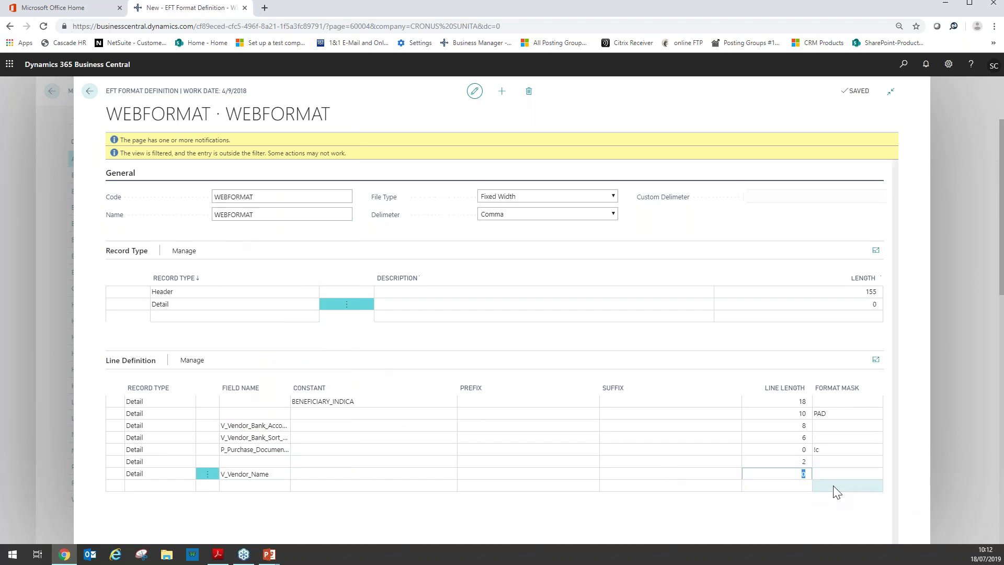
text(18)
Add an eighth Detail line definition with no field name, a line length of 16 and the format mask PAD
click(142, 485)
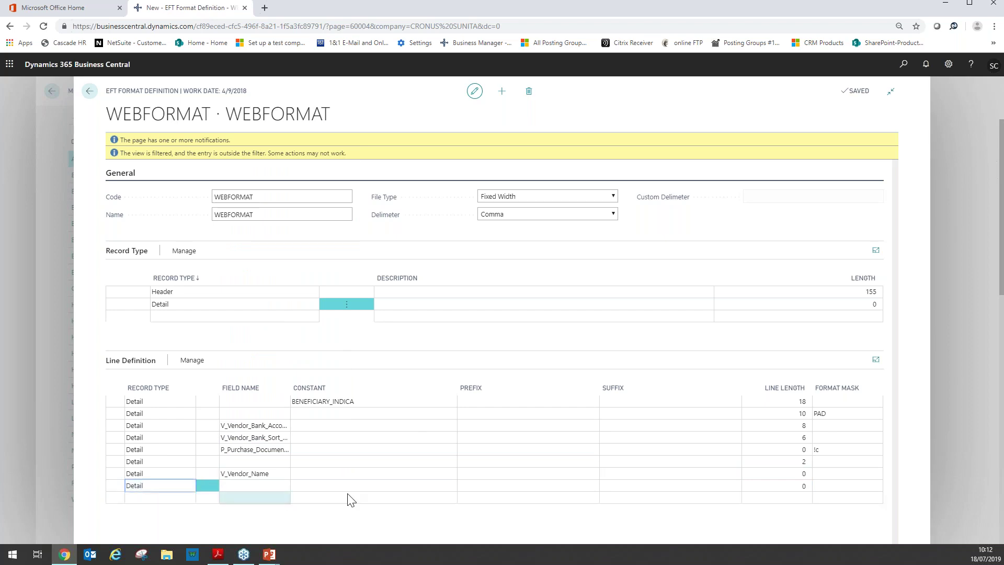
click(808, 486)
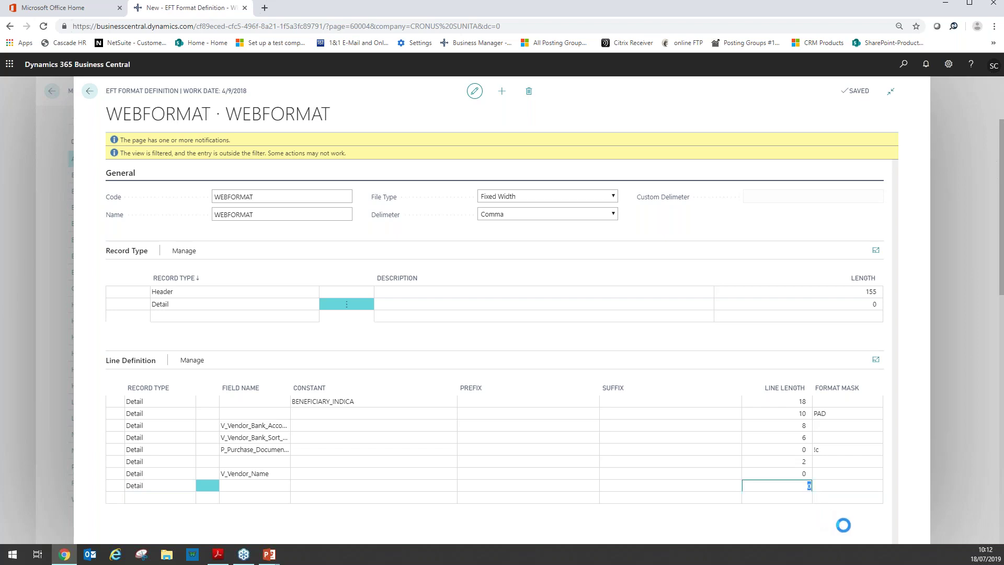
click(799, 485)
text(16)
click(825, 486)
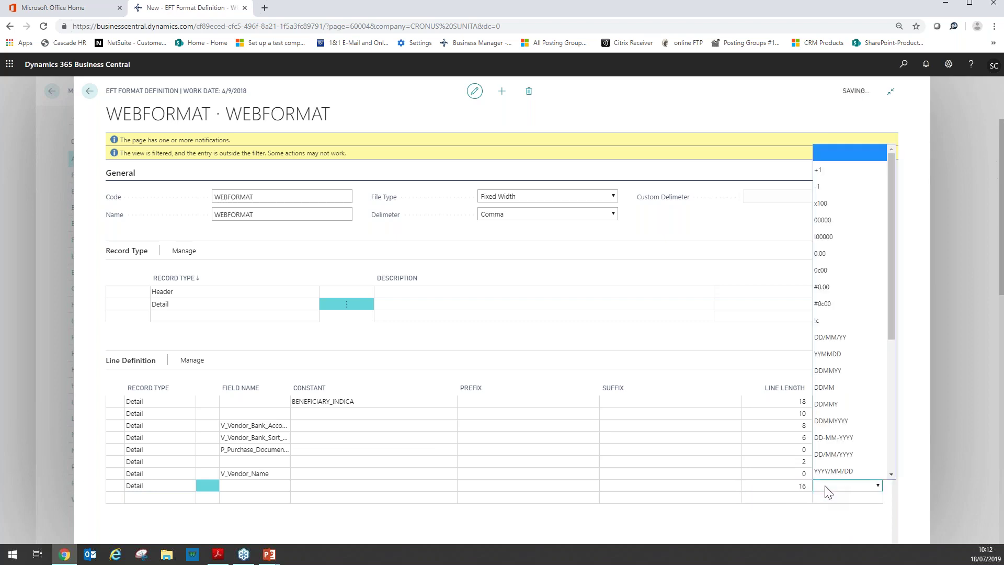
text(PAD)
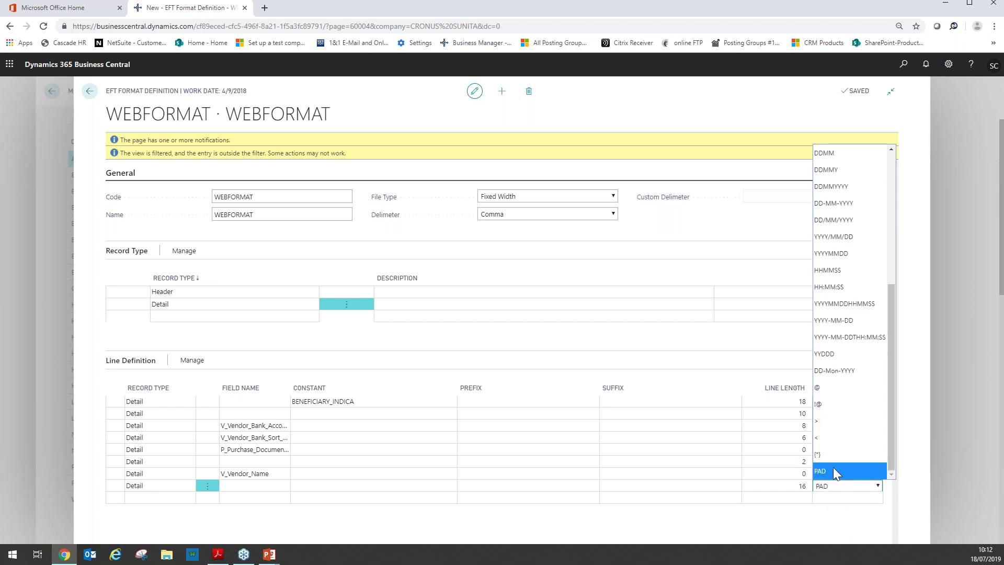
click(833, 469)
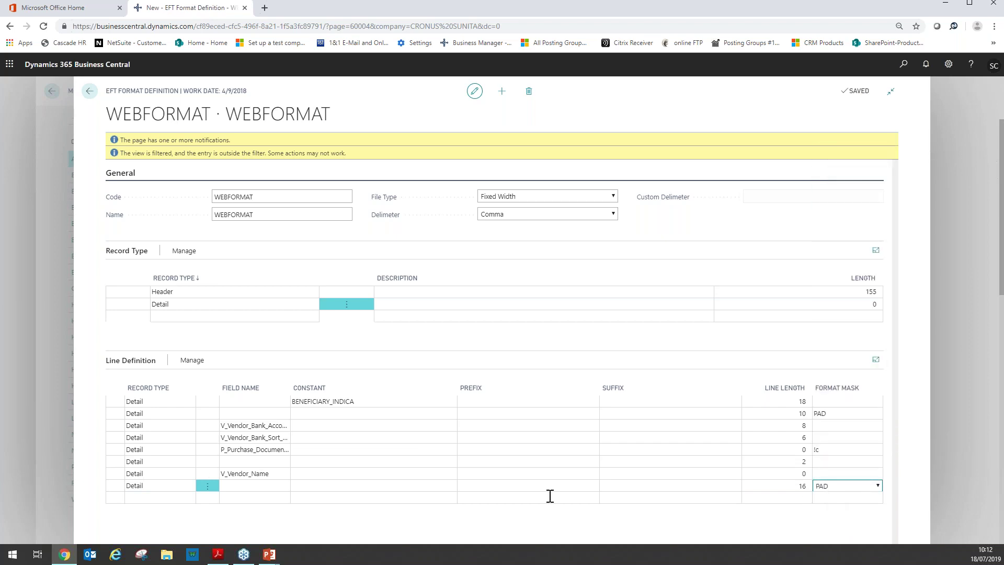
Add a ninth Detail line definition using the field #REFERENCE# with a line length of 18
click(161, 501)
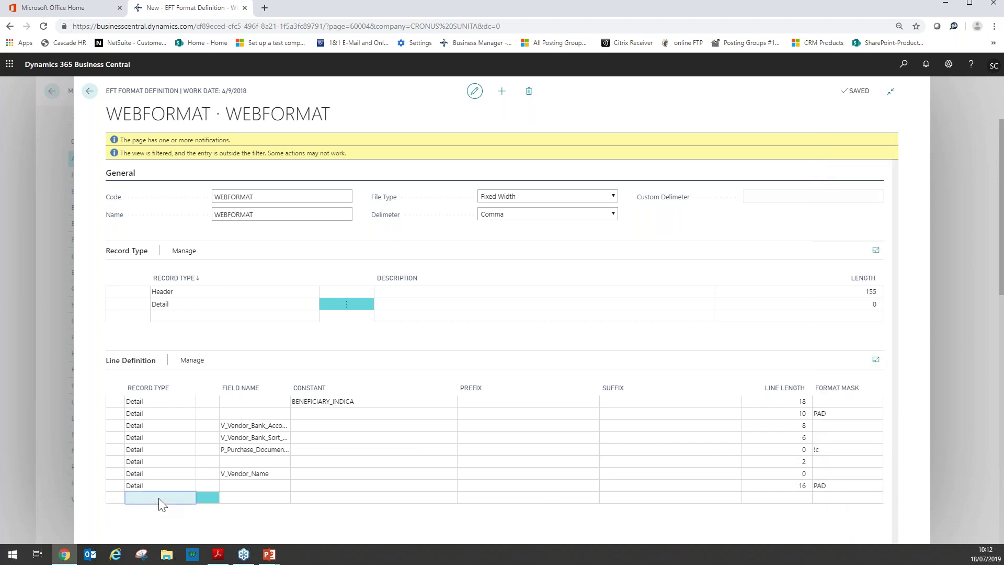
click(245, 497)
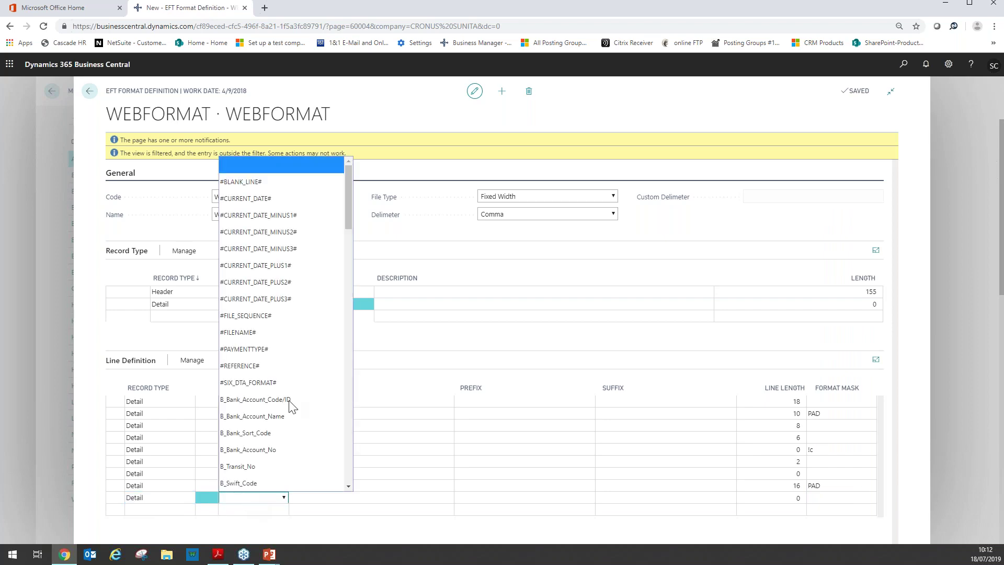
click(265, 366)
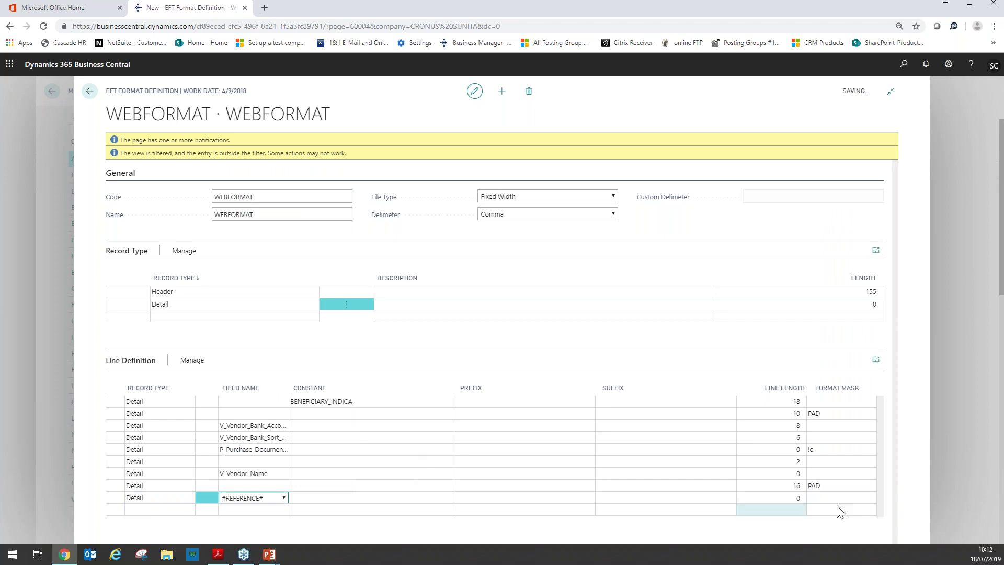
click(790, 496)
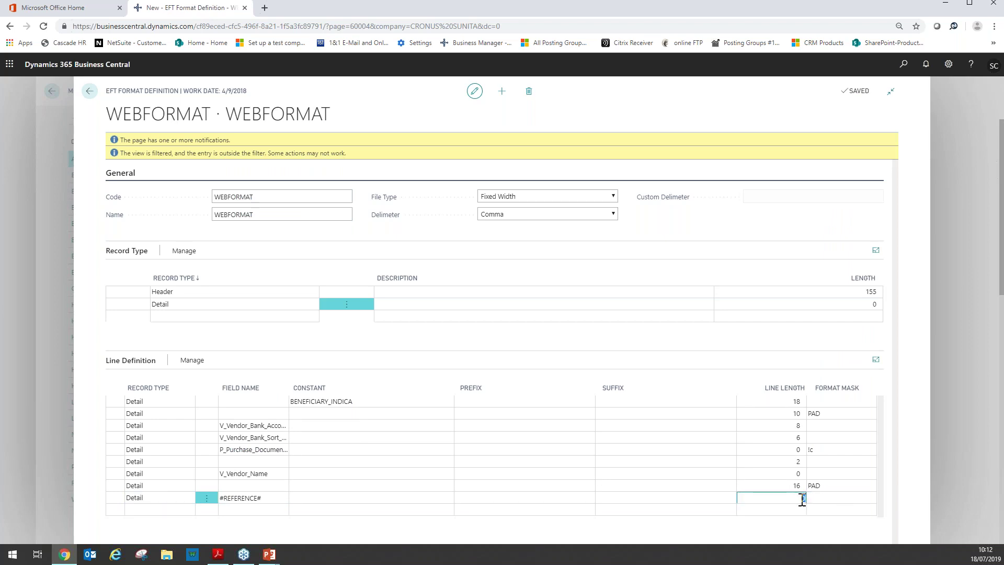
text(18)
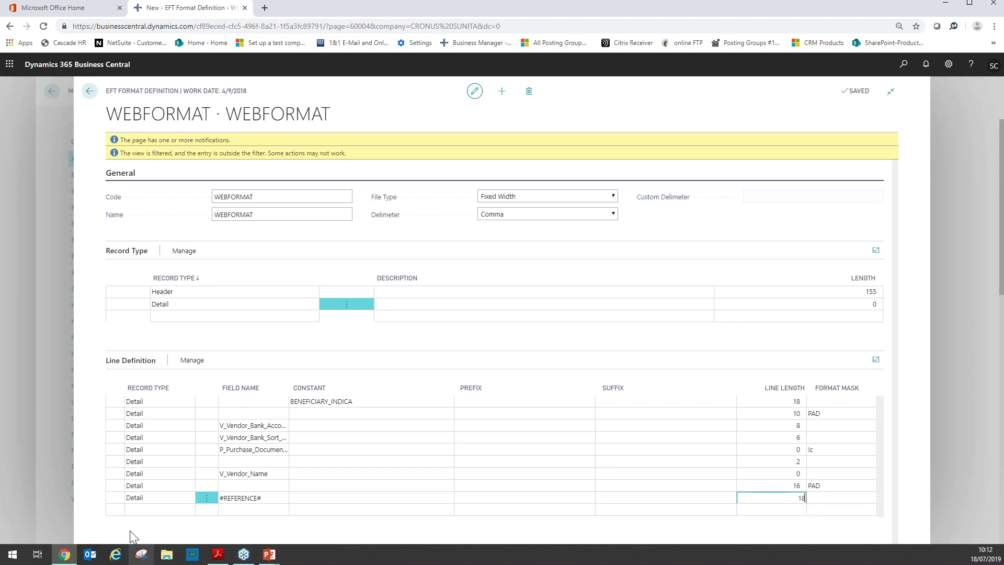
Add a tenth Detail line definition with no field name, a line length of 22 and the format mask PAD
click(140, 512)
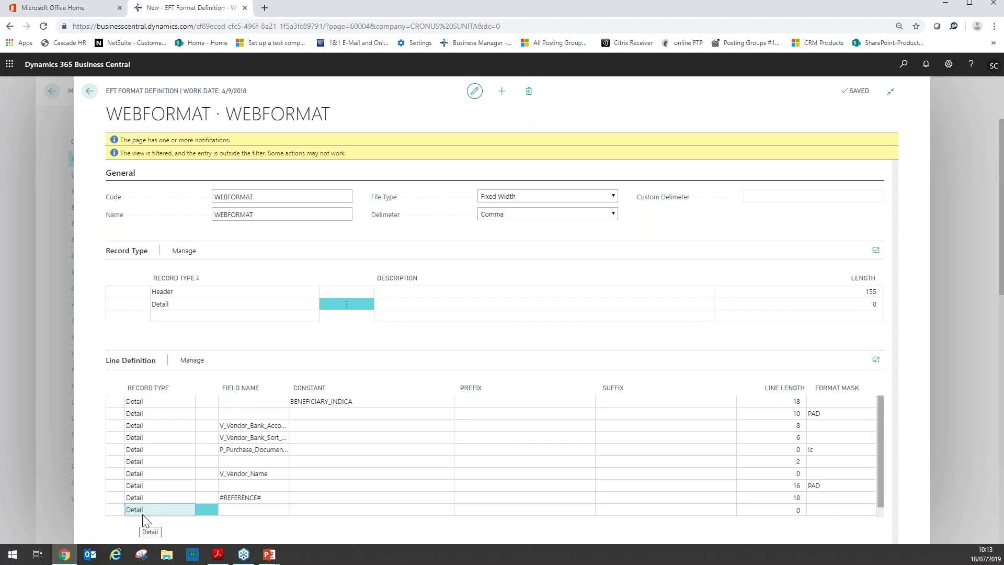
click(798, 510)
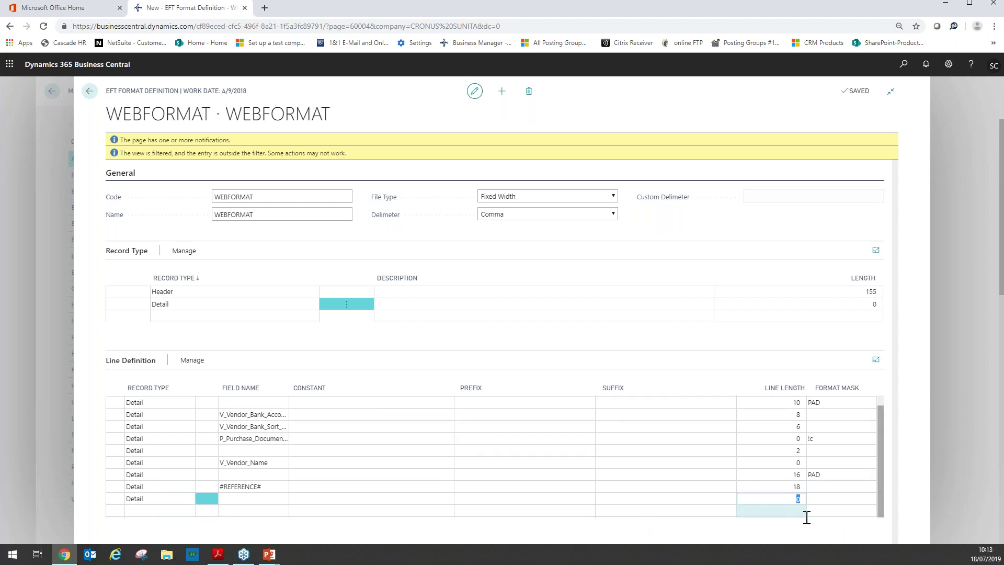
text(22)
click(840, 502)
text(PAD)
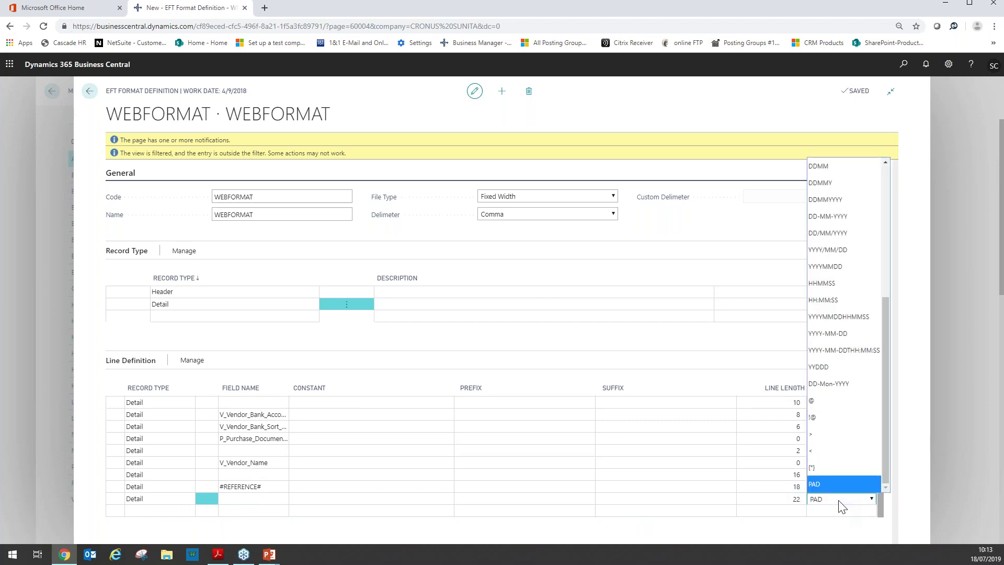
click(816, 484)
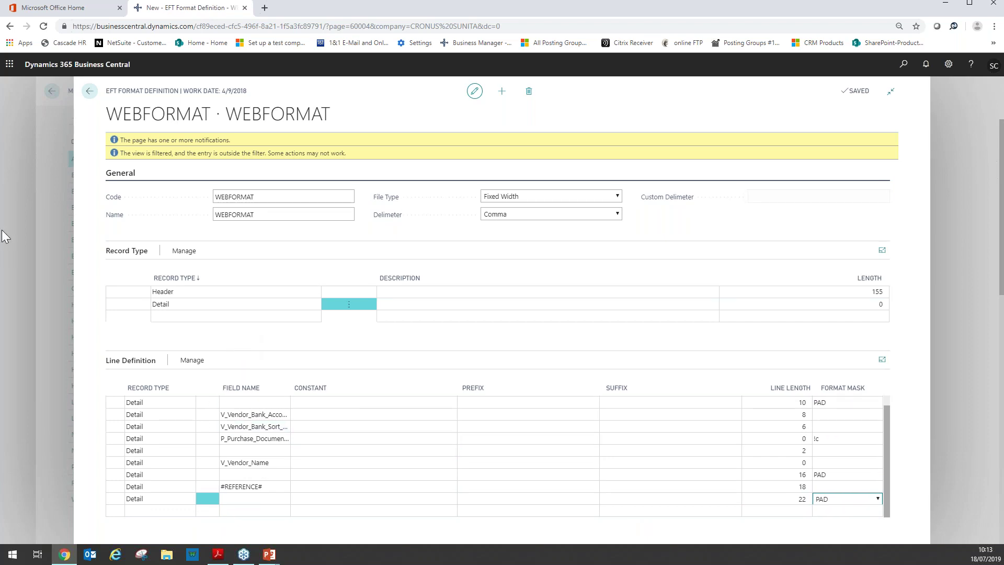
Close the WEBFORMAT definition, search for bank accounts and open the Bank Accounts list
click(89, 91)
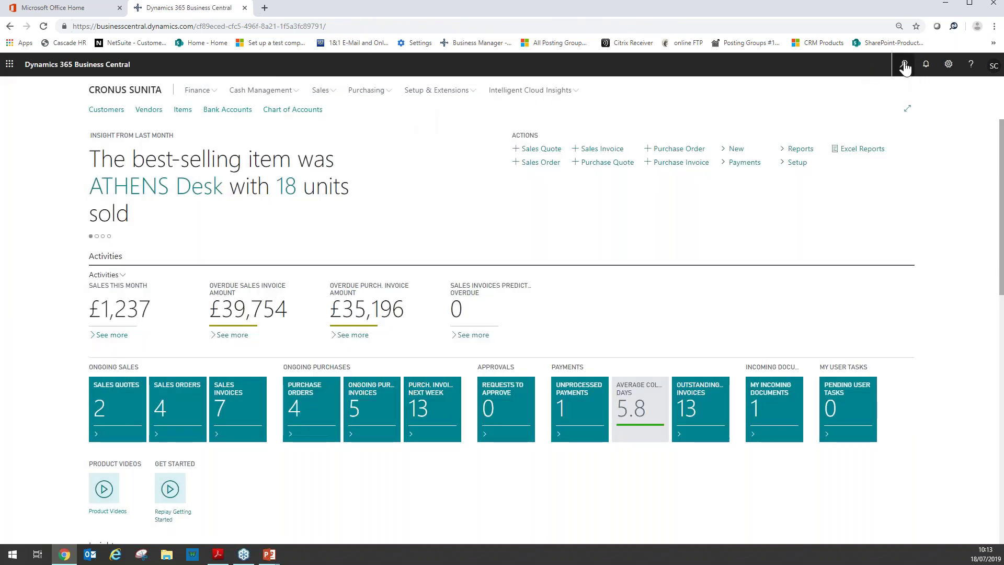
click(904, 64)
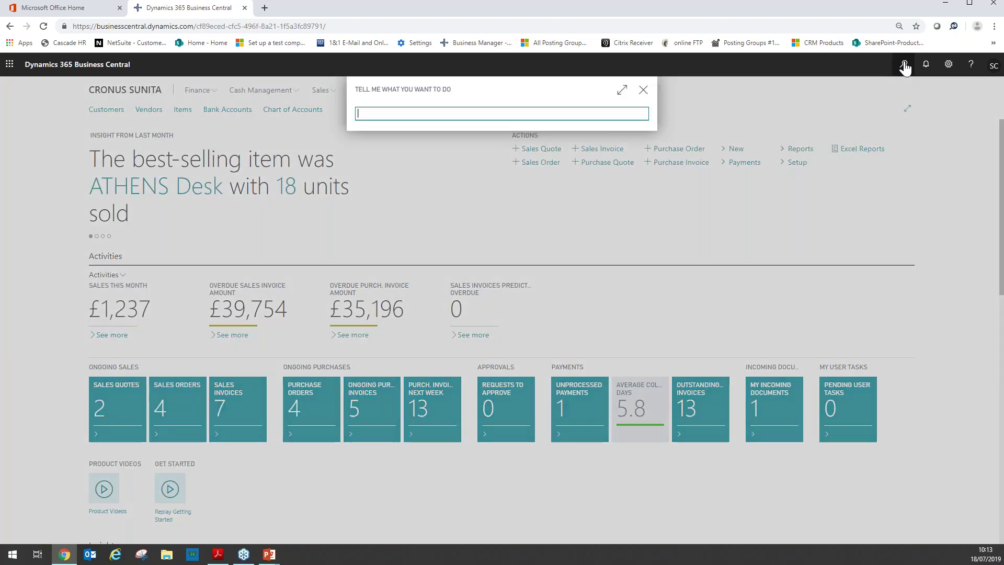
text(BANK ACCOU)
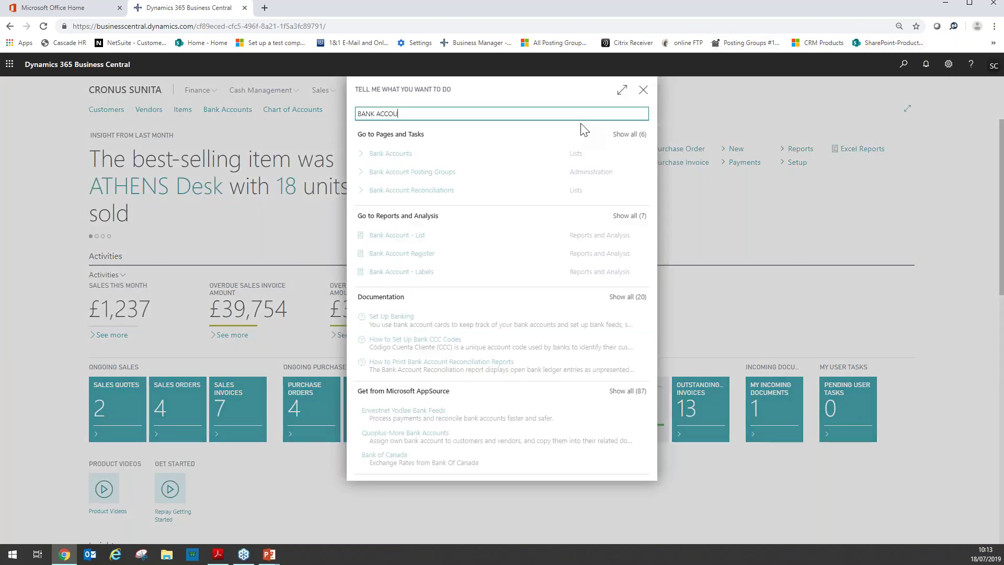
click(434, 157)
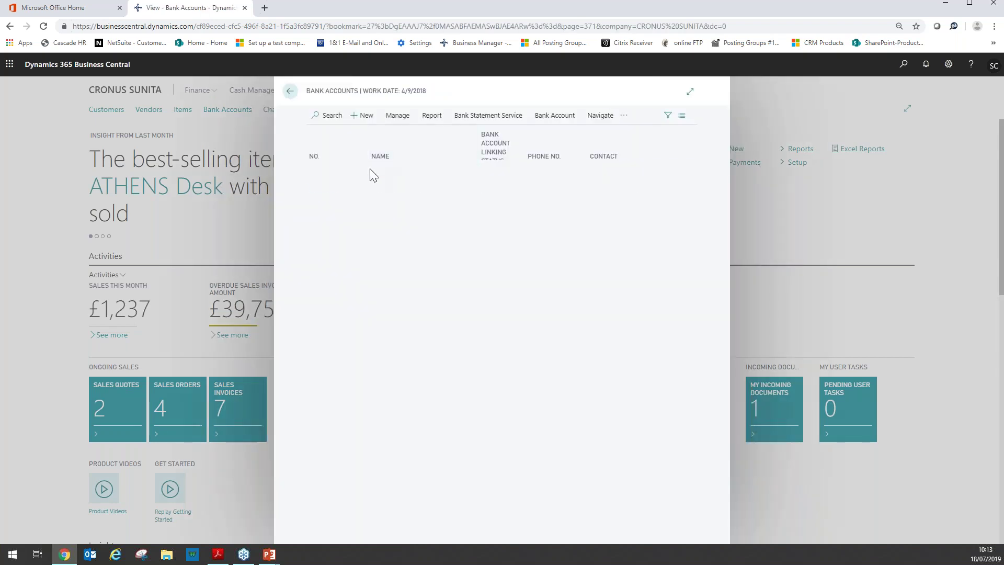
Set the CHECKING bank account's Payment Export Format to WEBFORMAT in its Transfer details and close the bank account pages
click(325, 173)
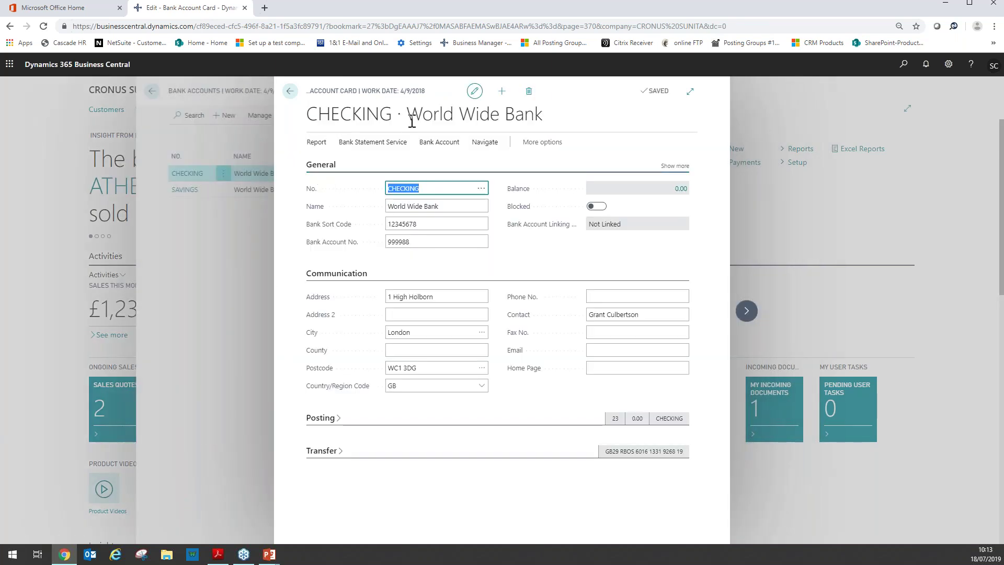
click(321, 451)
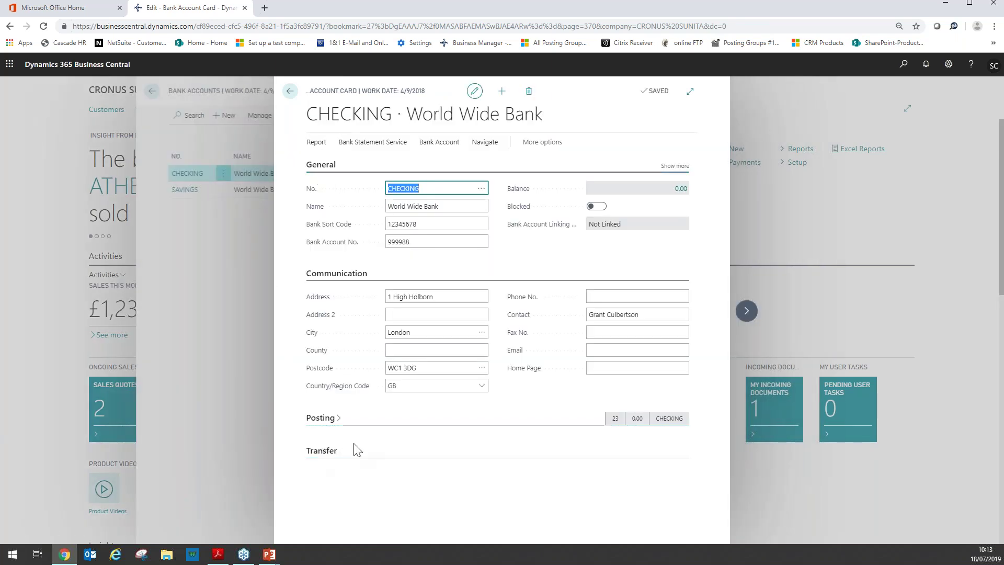
scroll(359, 446, down, 2)
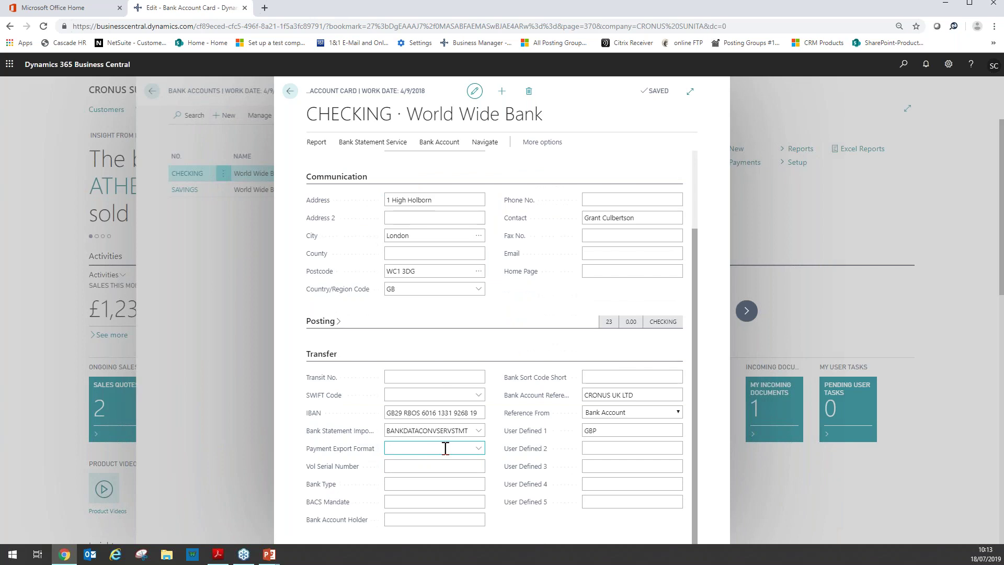
click(479, 451)
scroll(474, 392, down, 3)
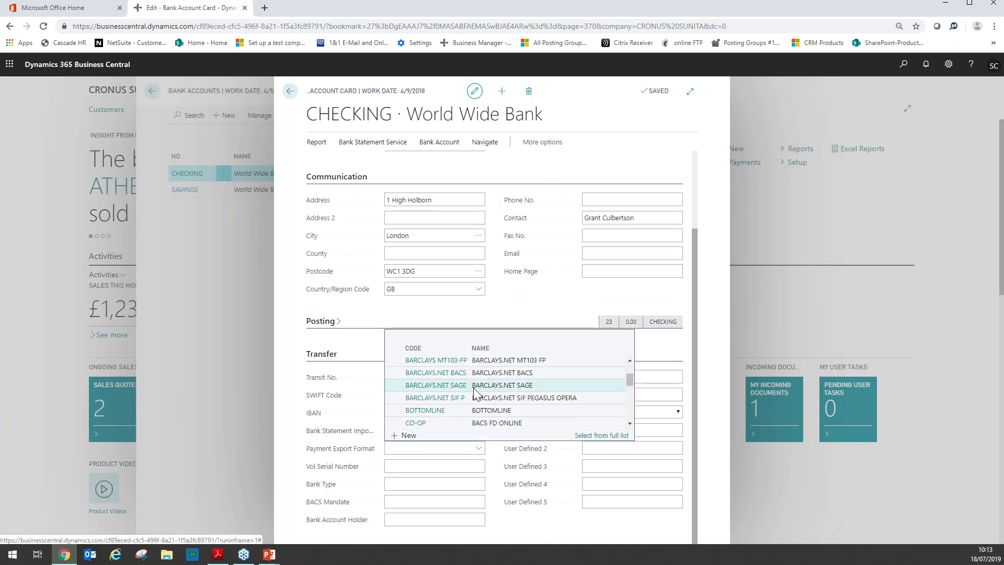
scroll(474, 392, down, 3)
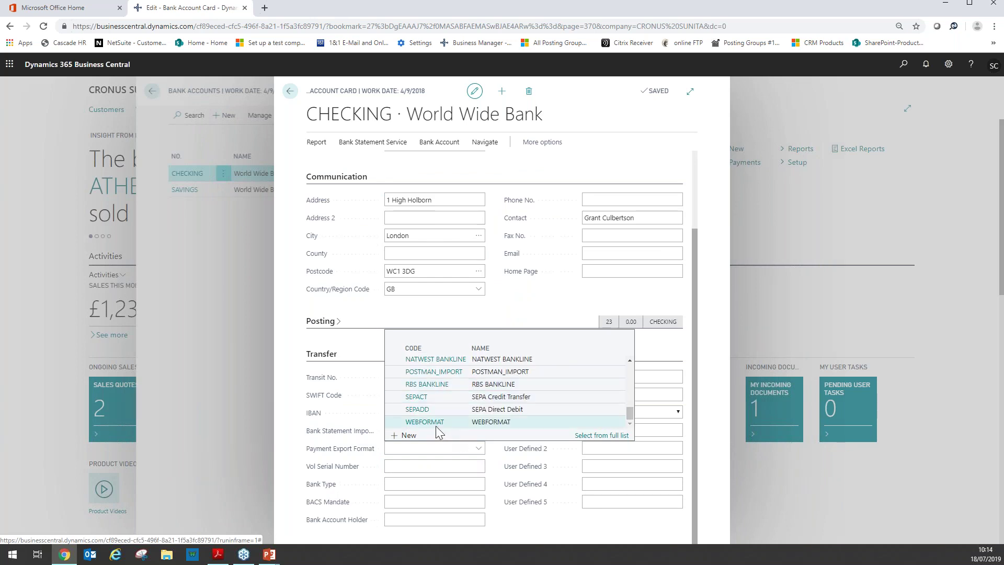
click(435, 423)
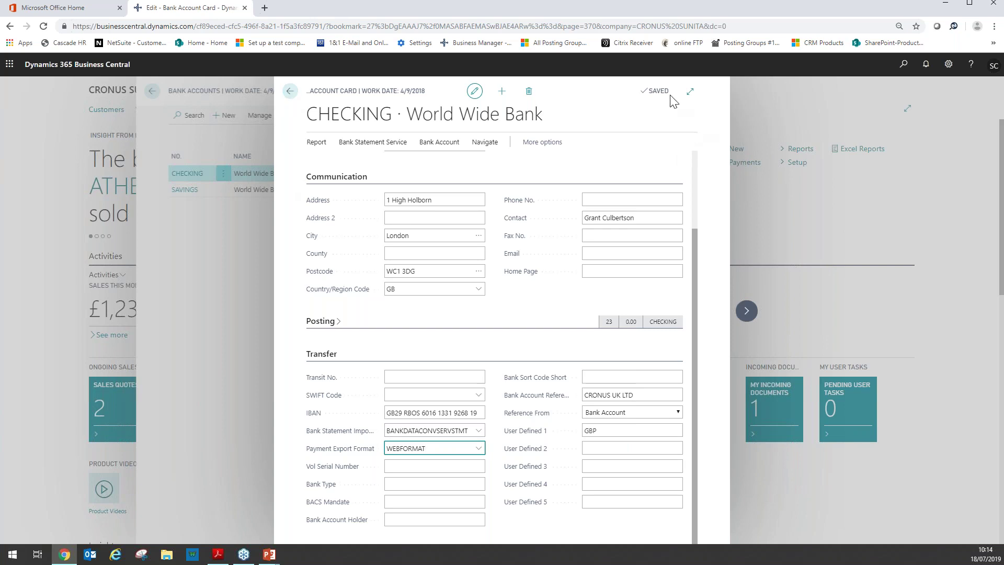
click(290, 94)
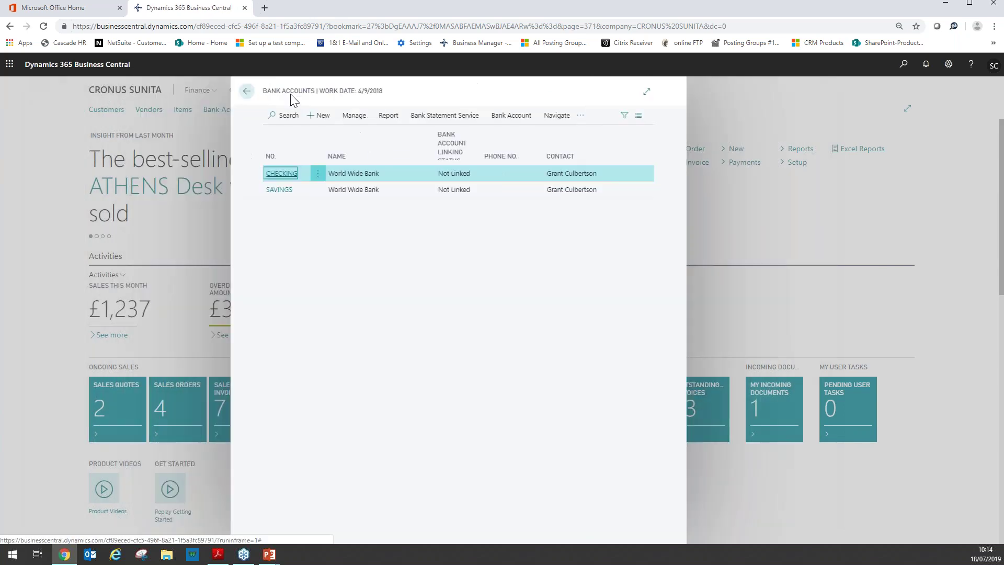
click(291, 91)
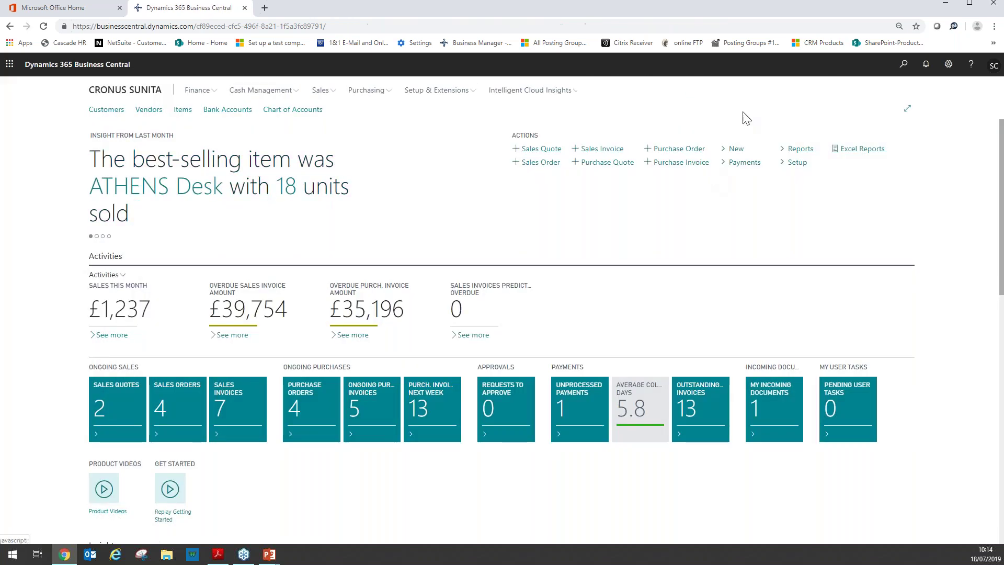
Search for MHN, open the m-Hance EFT Formats Definition list to check which bank account is assigned to WEBFORMAT, and close it
click(905, 66)
text(MHN)
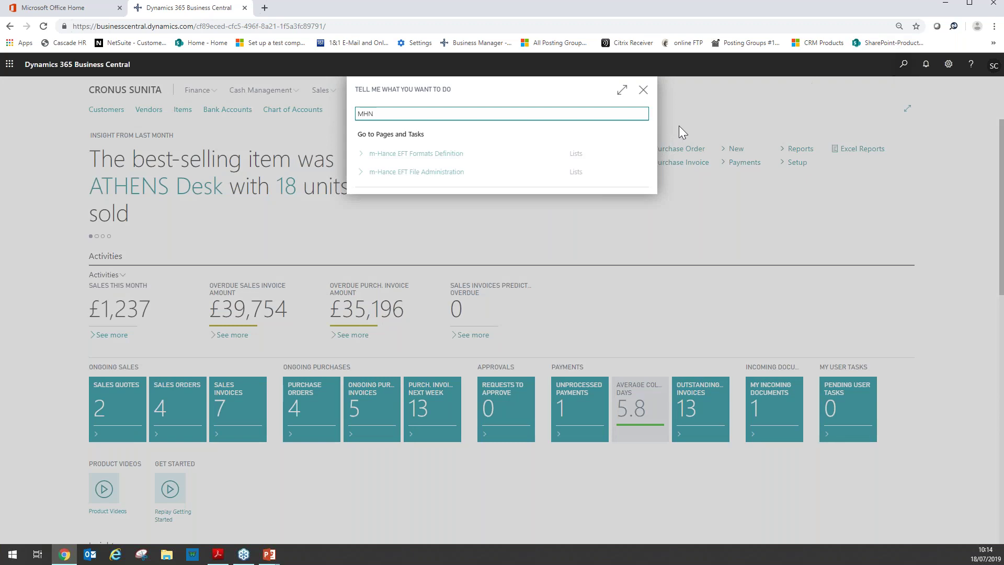
click(462, 155)
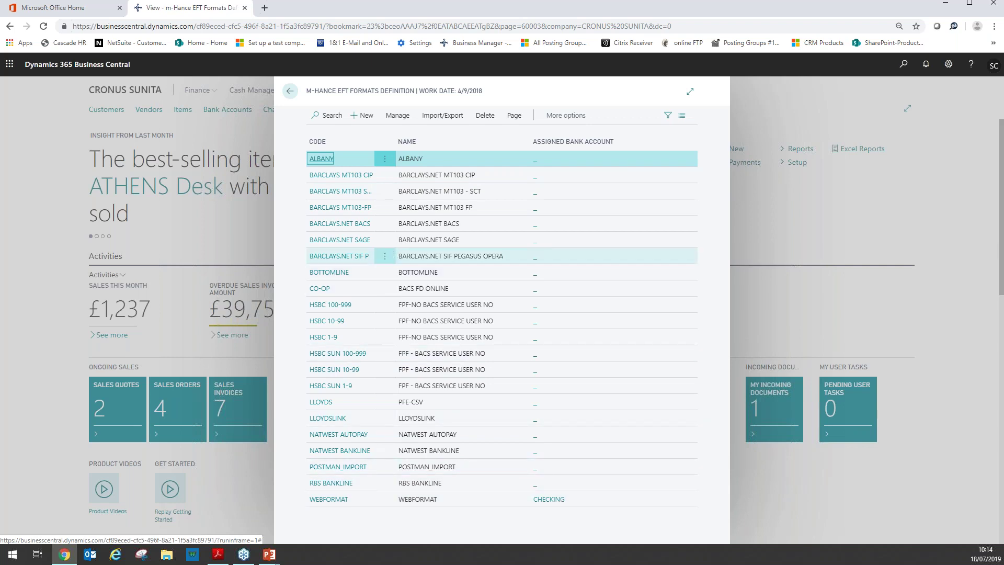
click(288, 92)
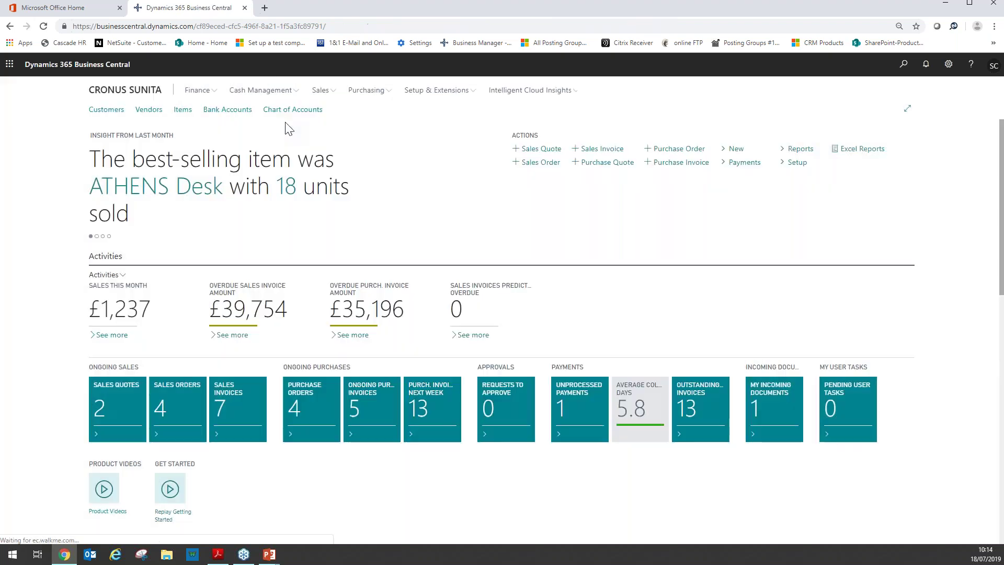
Search for PAYMENT JOURNAL, open Payment Journals and expand the page to the wider view
click(905, 70)
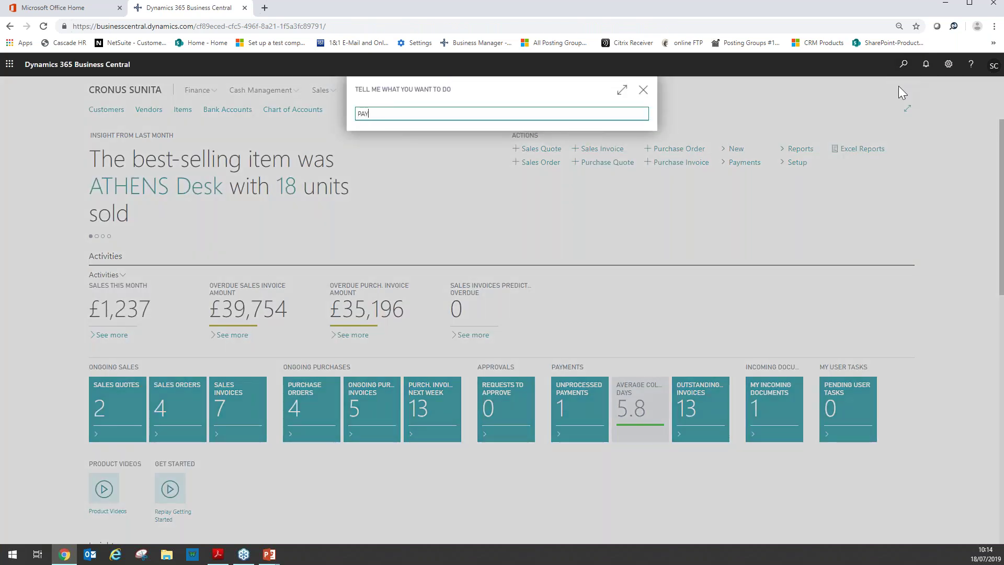
text(PAYMENT JOURNAL)
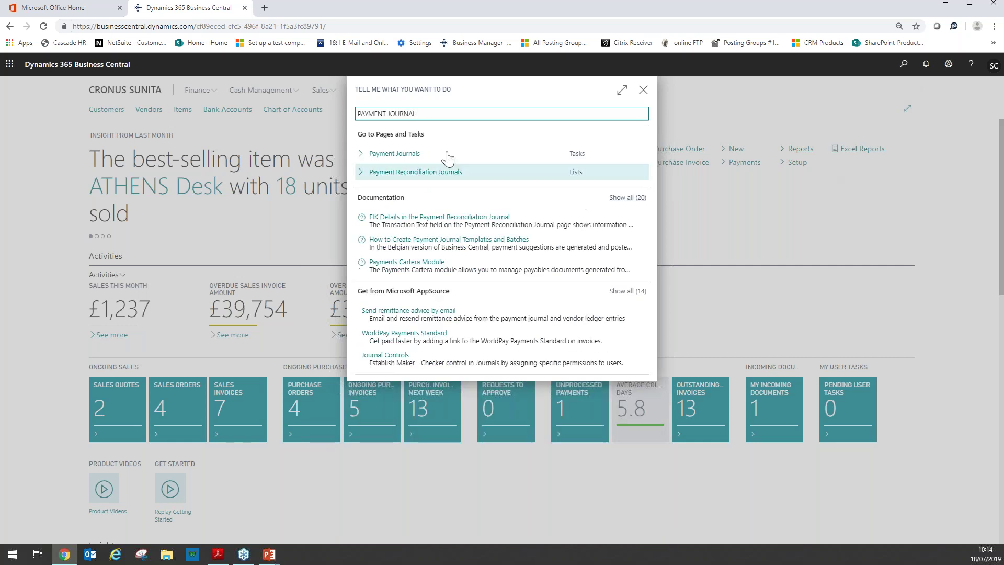
click(420, 155)
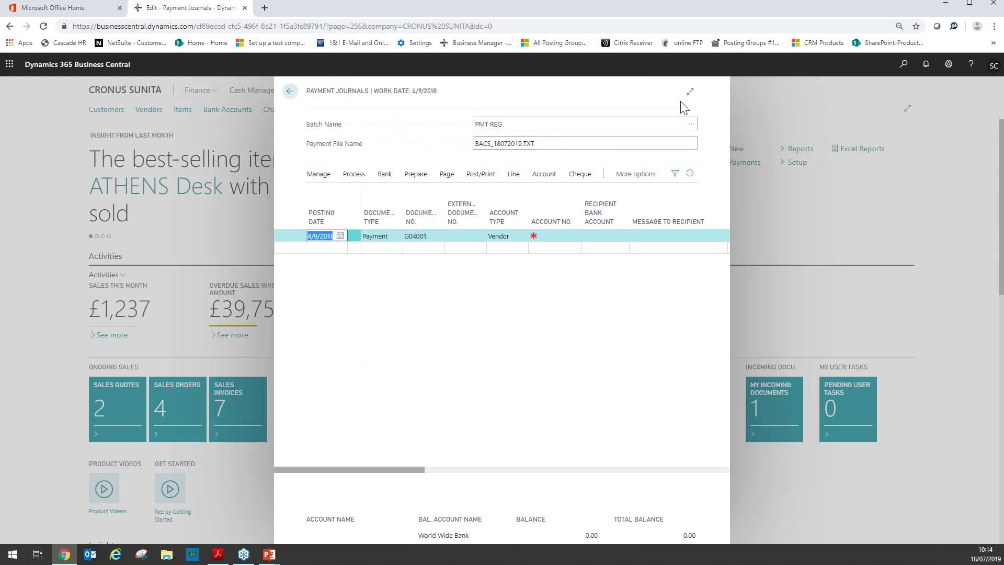
click(692, 94)
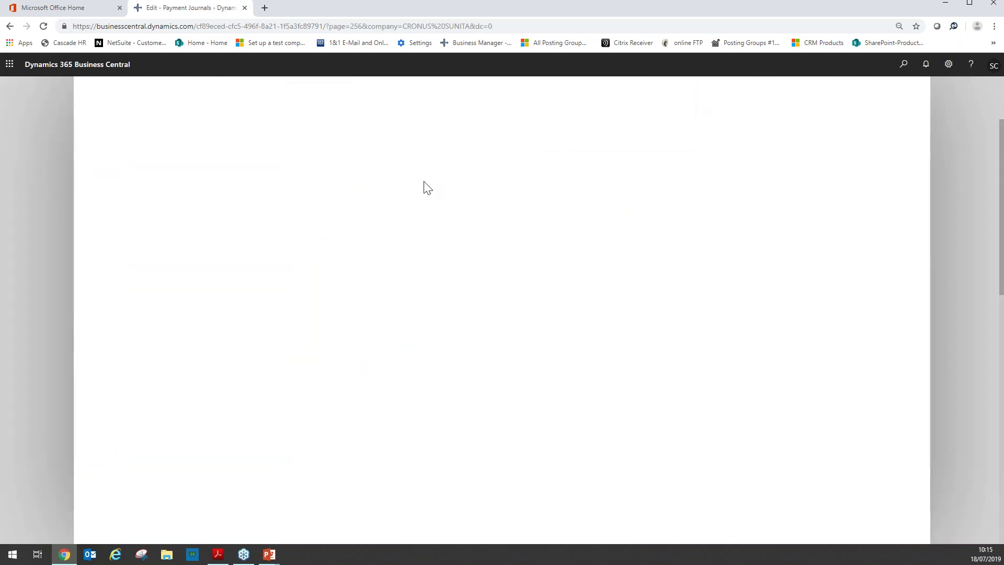
click(467, 147)
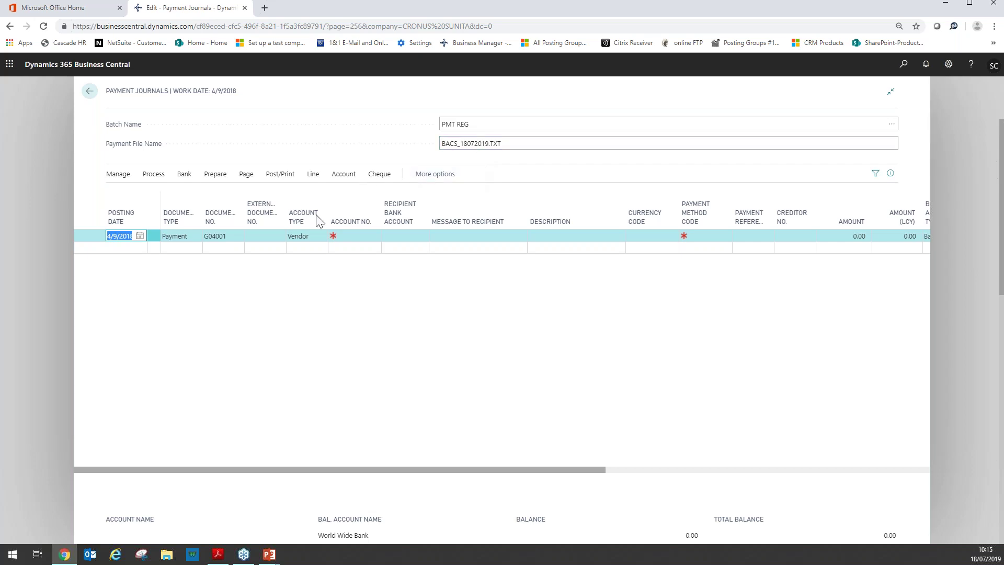
Fill the first payment journal line with vendor Fabrikam, Inc. and apply it to invoice 108201
click(345, 236)
click(374, 236)
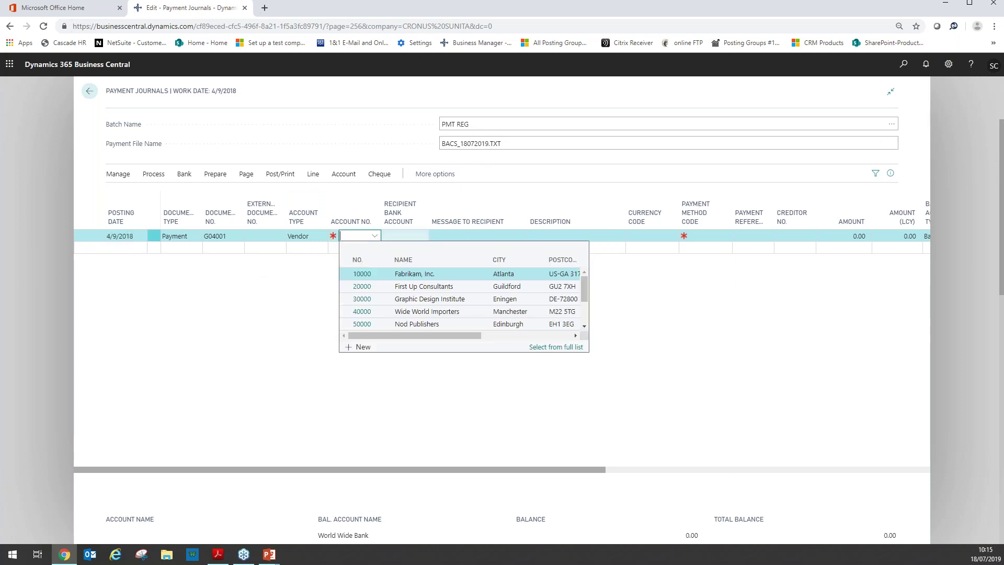
click(383, 274)
drag(565, 477, 826, 480)
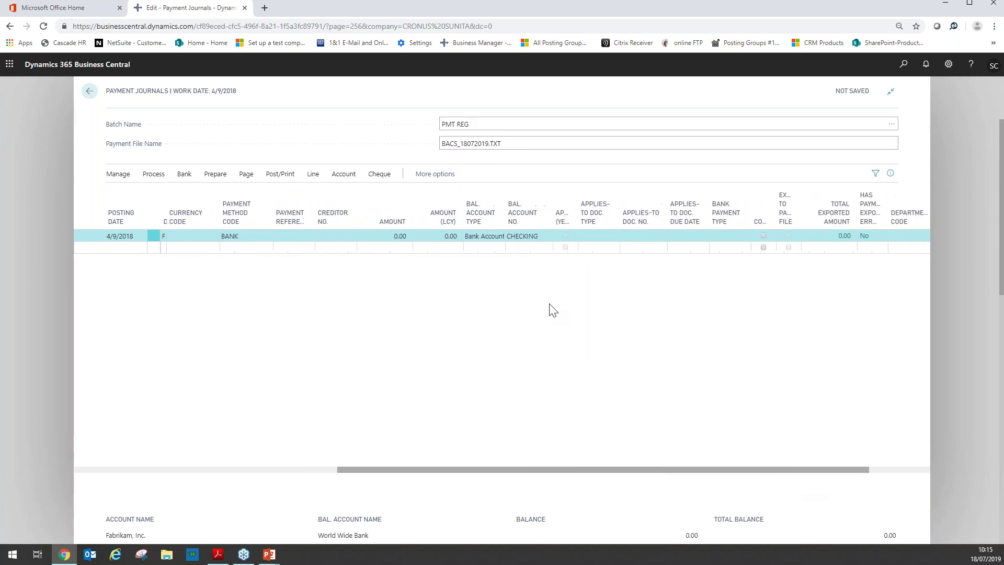
click(643, 235)
click(657, 238)
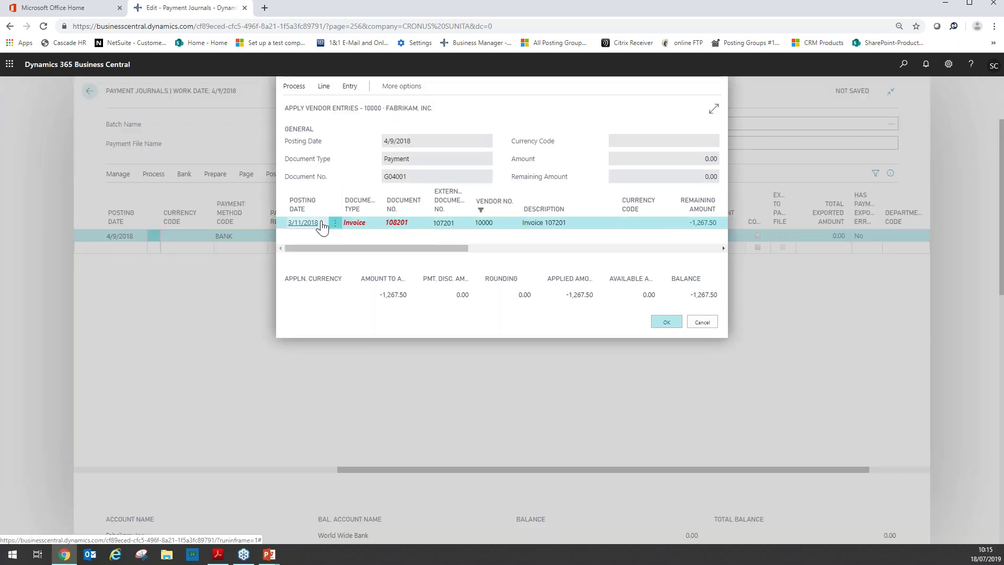
click(322, 226)
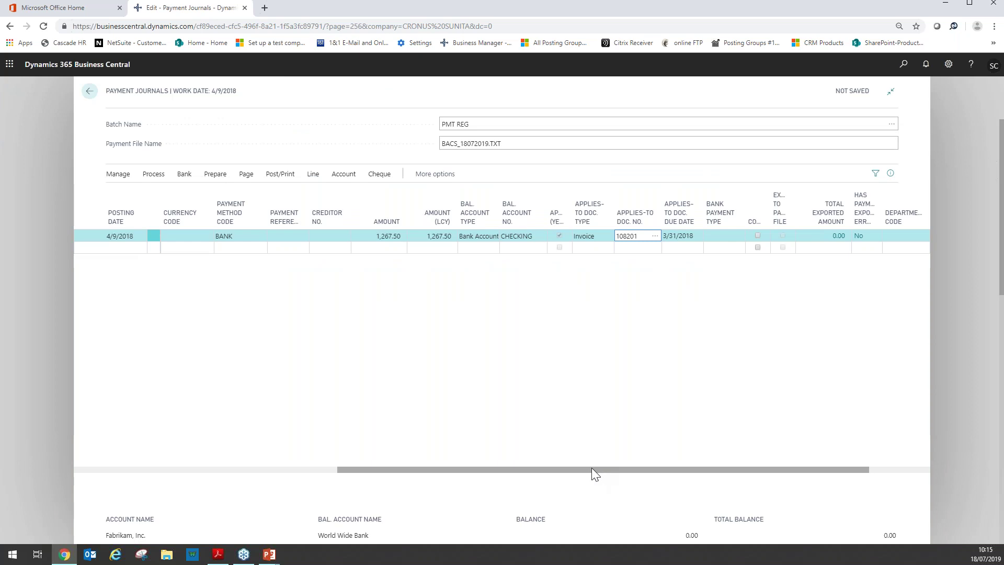
key(Return)
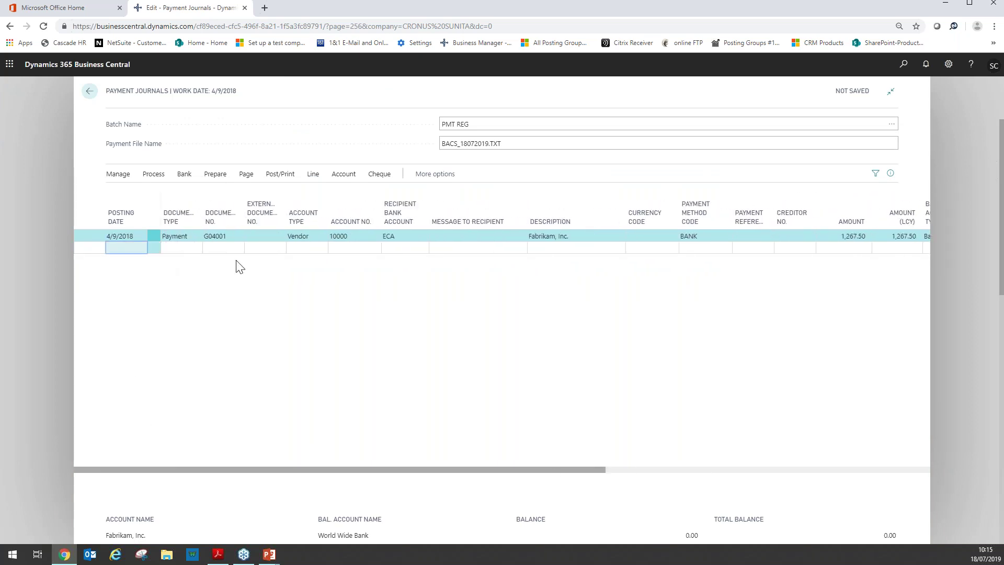
Add a second payment journal line for vendor First Up Consultants and apply it to invoice 108196
click(366, 248)
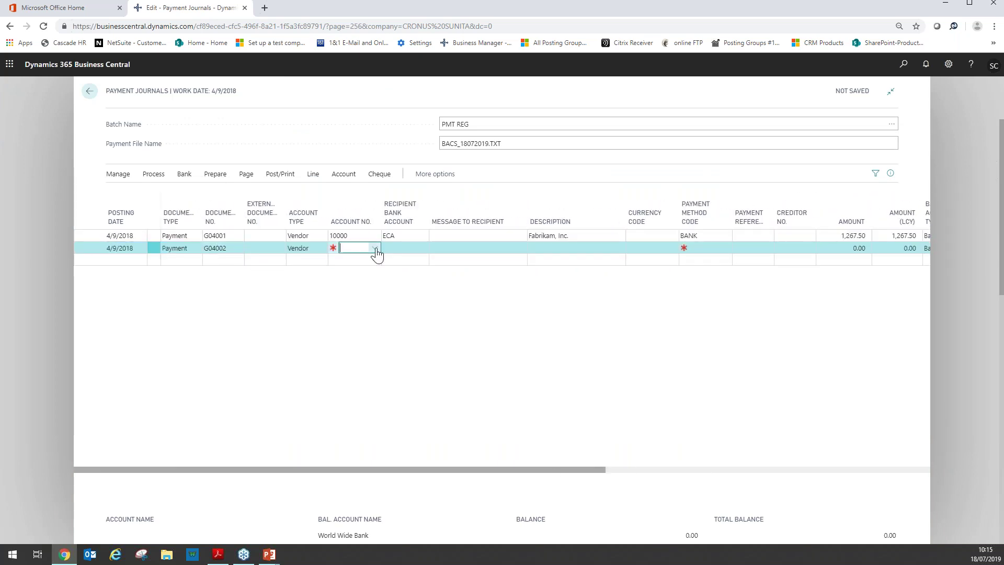
click(376, 248)
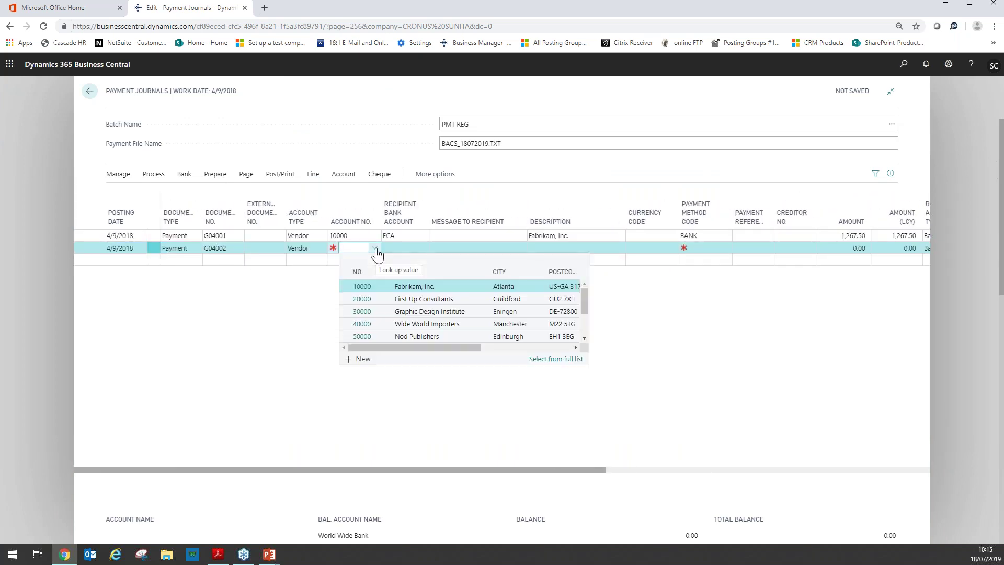
click(368, 297)
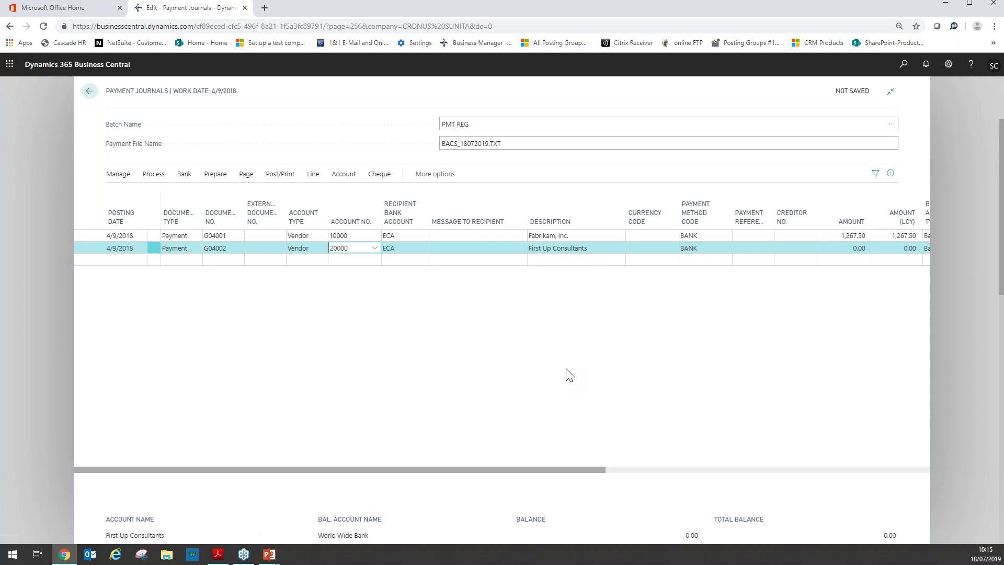
click(657, 470)
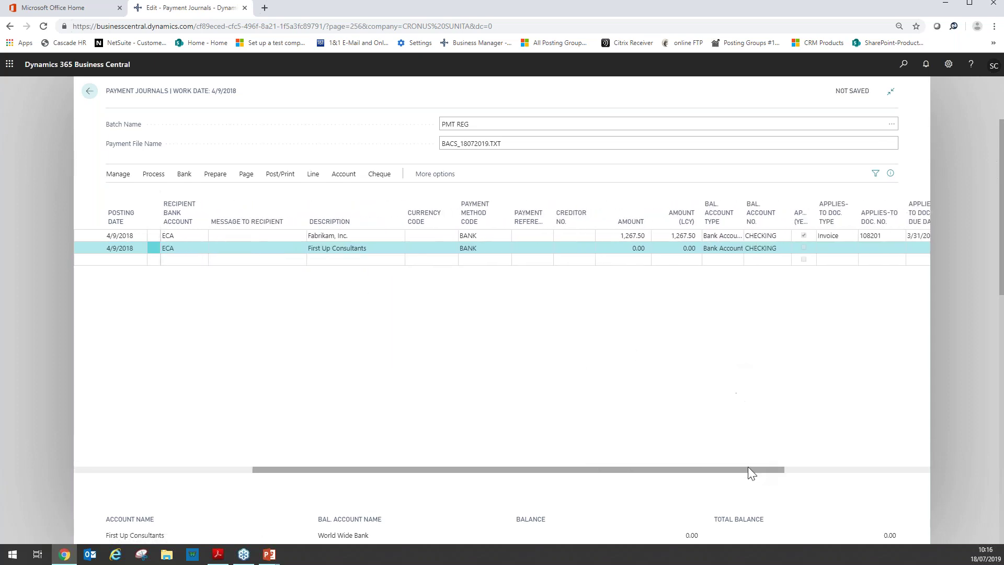
click(842, 470)
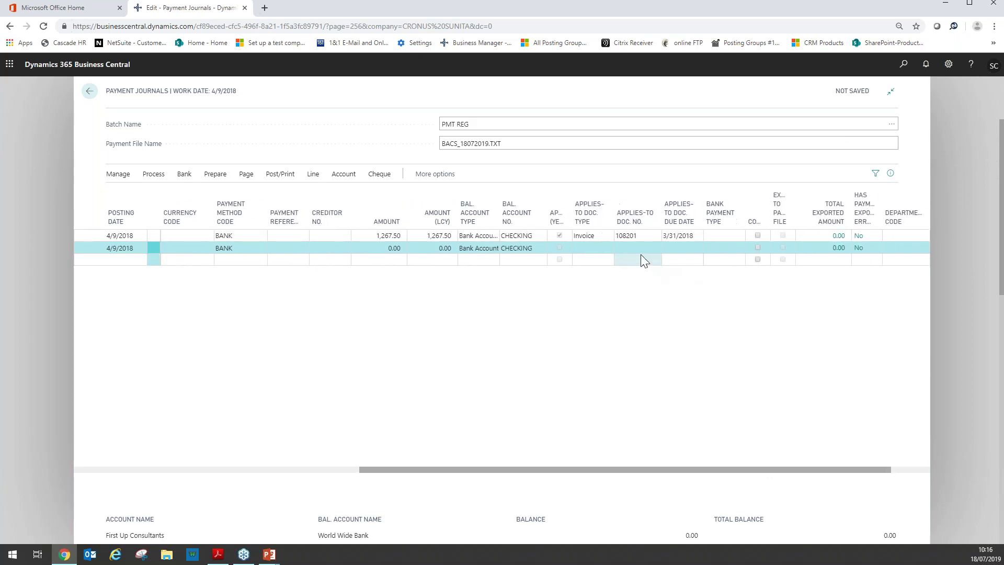
click(632, 249)
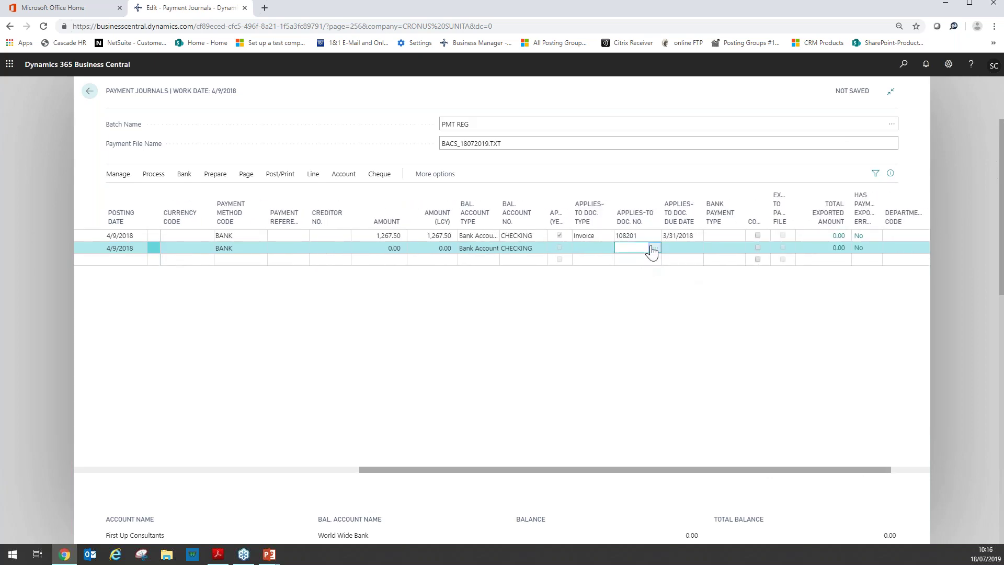
click(653, 249)
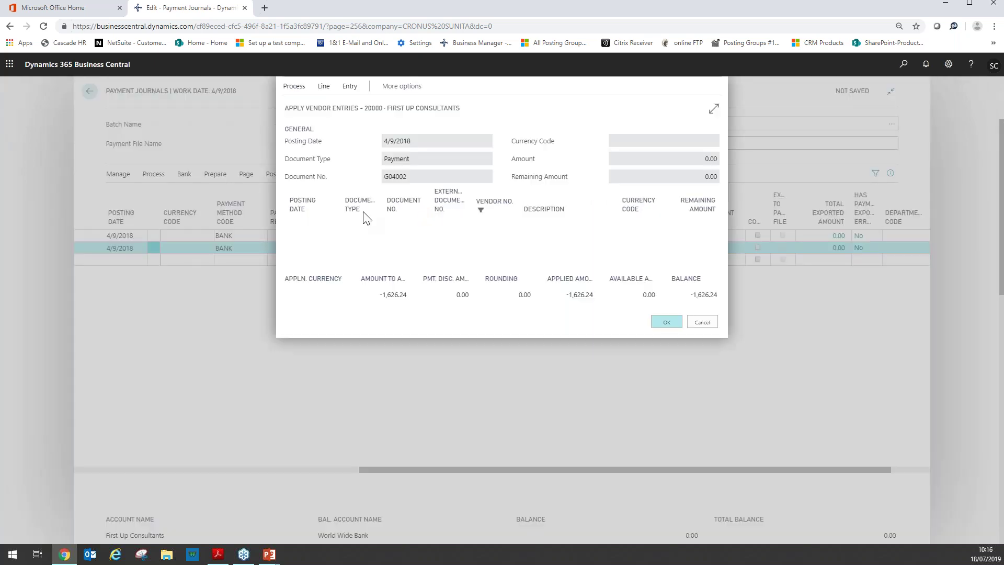
click(666, 331)
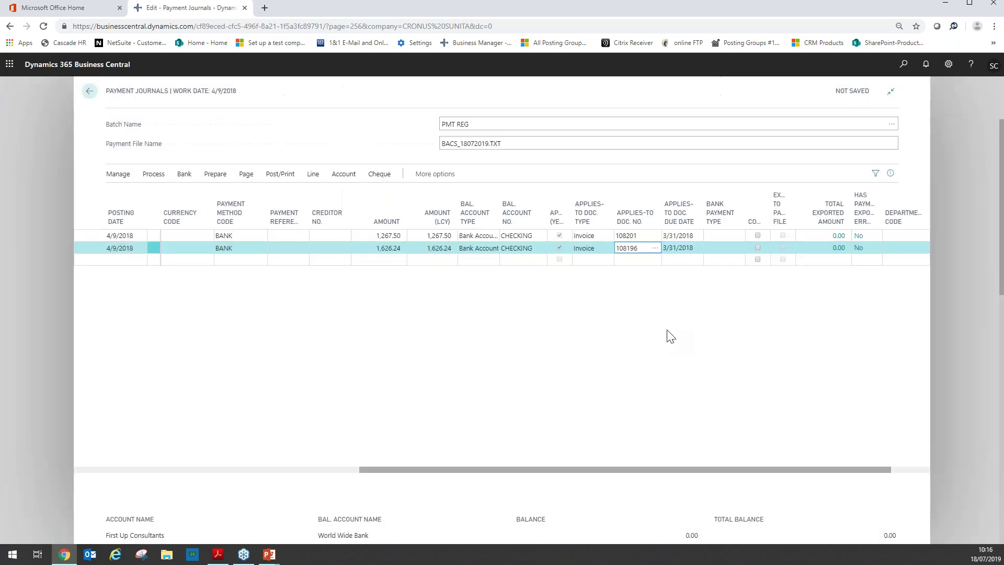
Add a third payment journal line for vendor Graphic Design Institute and apply it to invoice 108198
drag(460, 476, 122, 383)
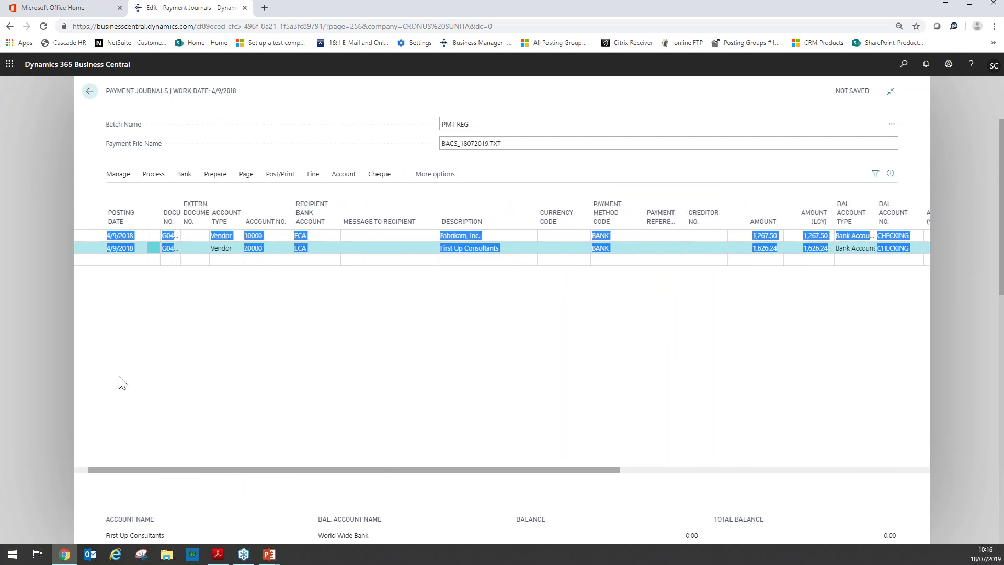
click(127, 261)
click(321, 260)
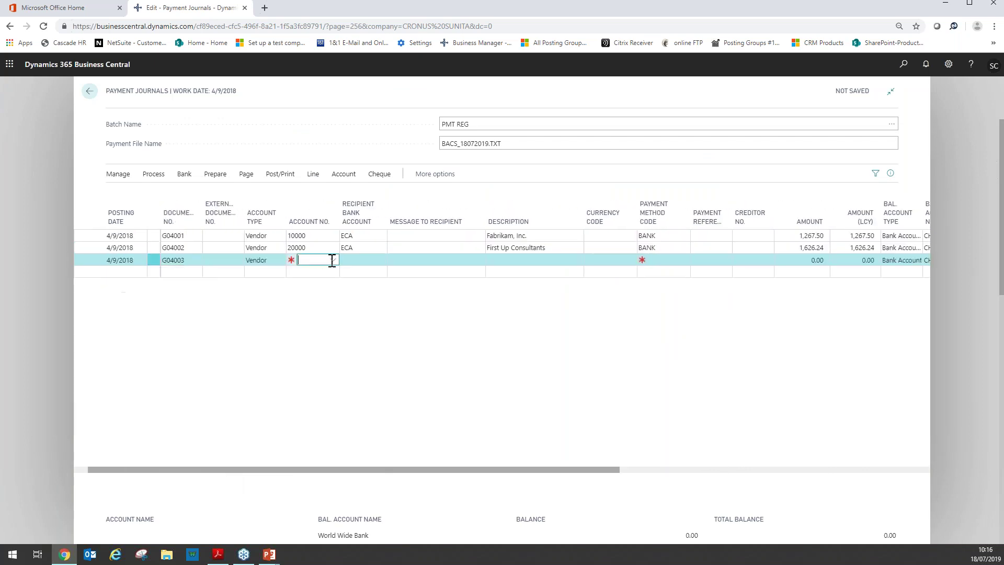
click(333, 260)
click(317, 323)
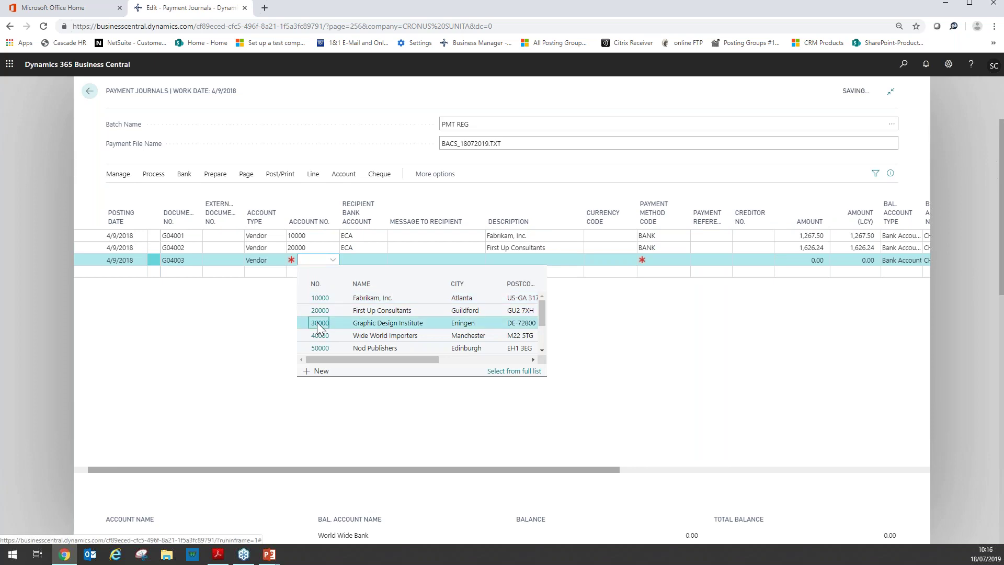
drag(503, 468, 746, 469)
click(730, 261)
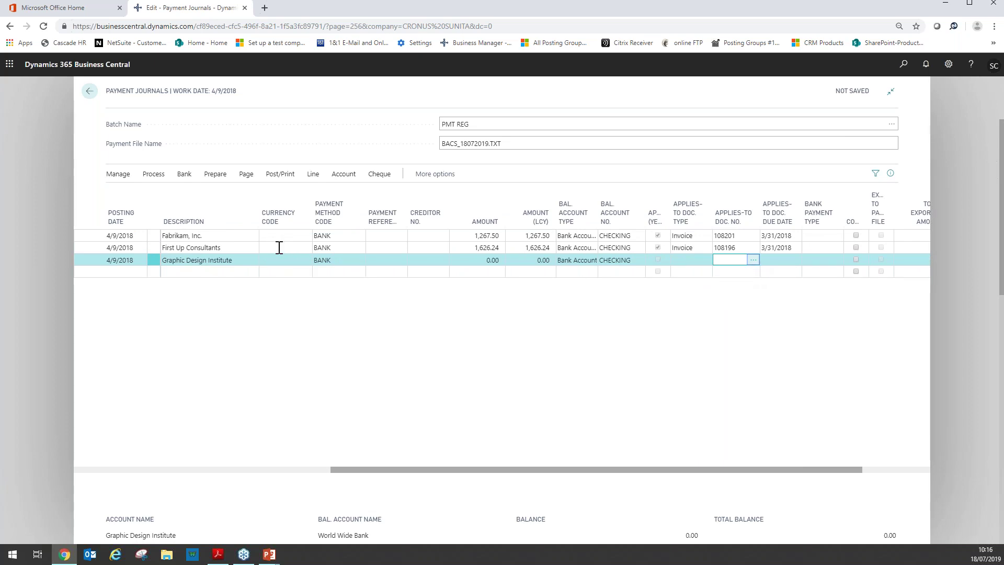
key(alt+Down)
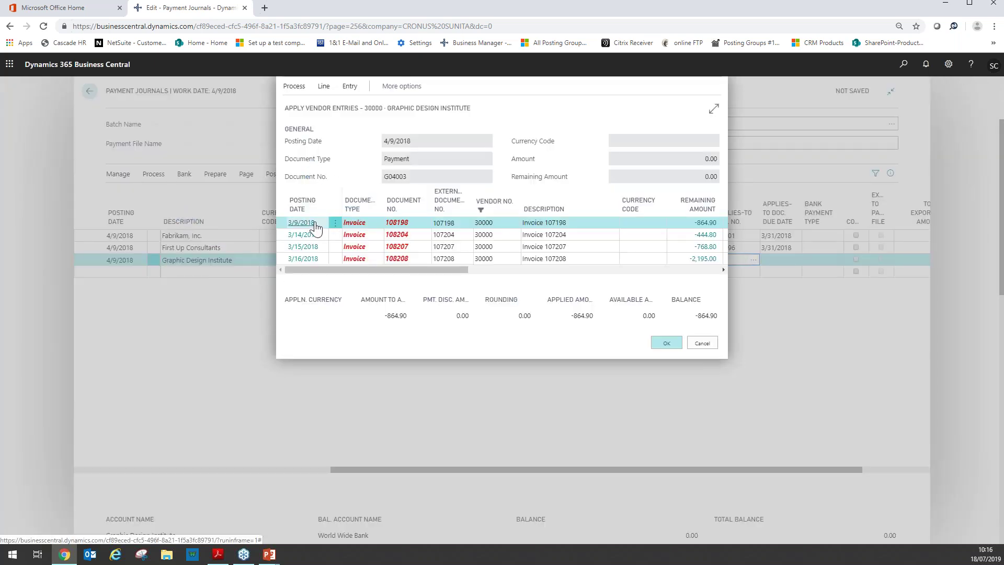
click(658, 341)
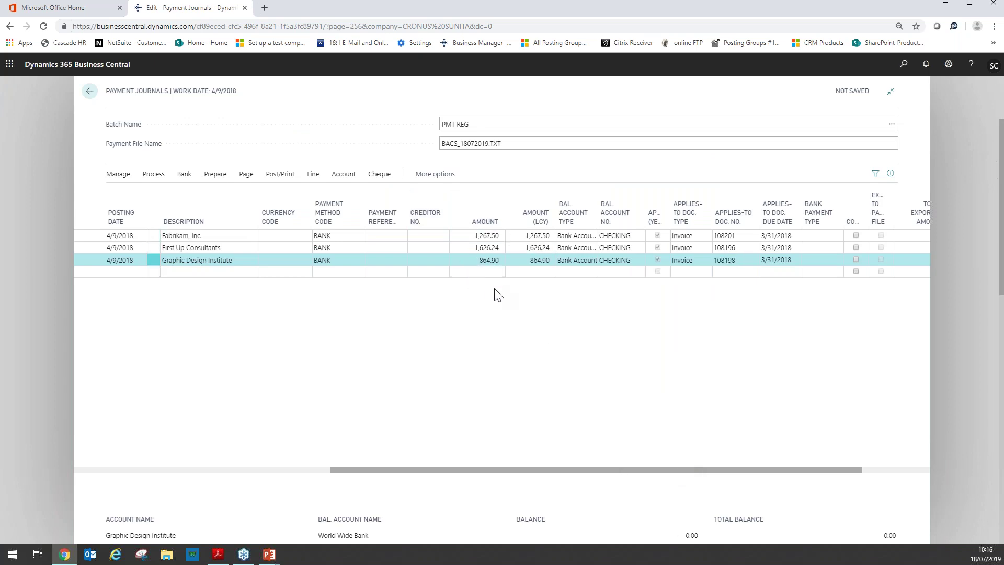
Export the three vendor payment lines of batch PMT REG to the bank payment file BACS_18072019.TXT
drag(550, 473, 188, 473)
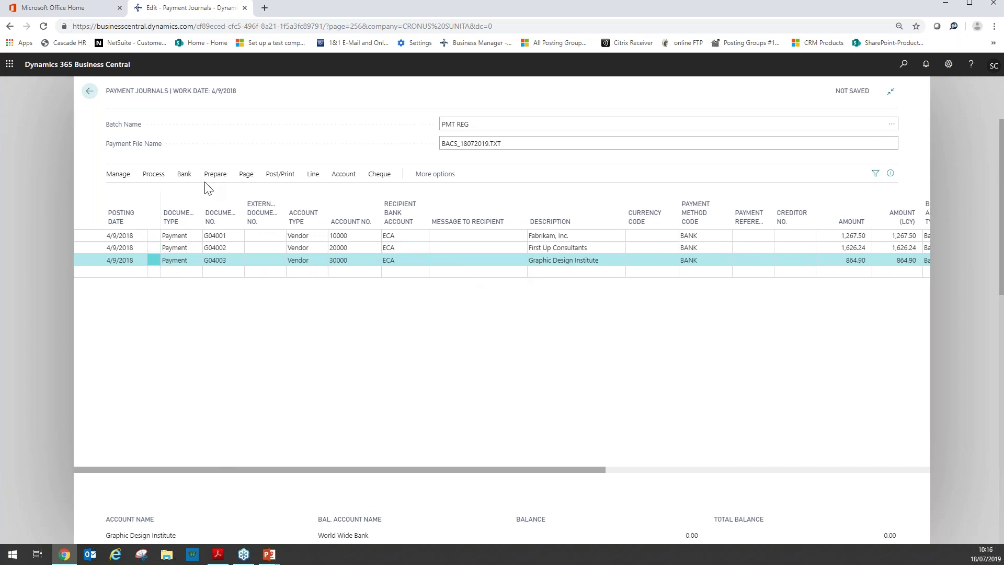
click(183, 177)
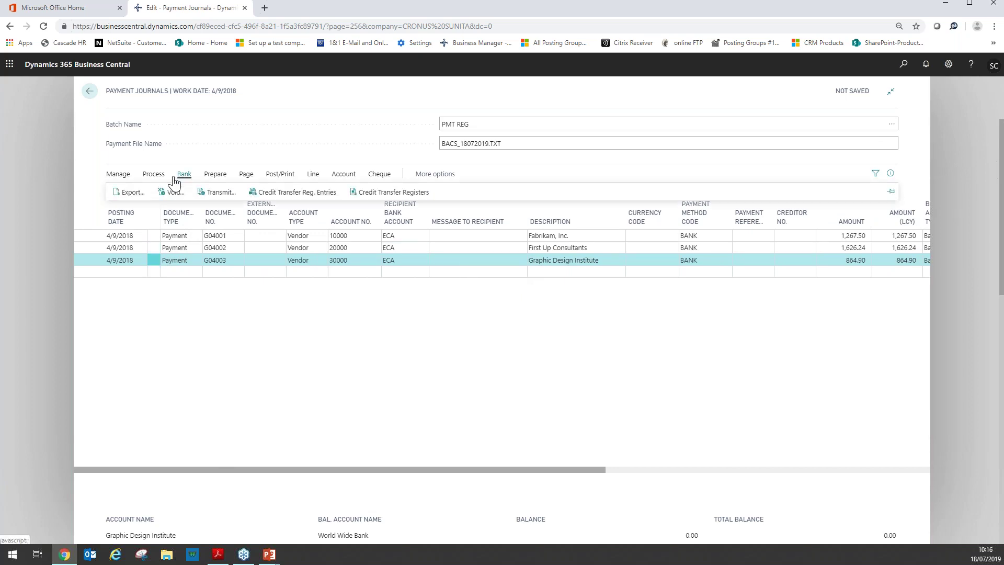
click(132, 193)
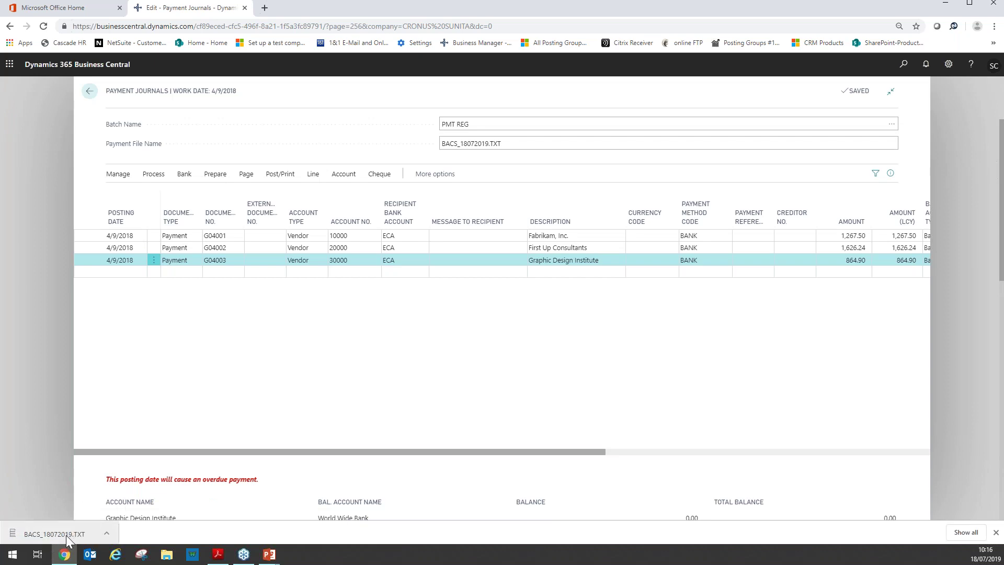
Open the exported BACS_18072019.TXT in Notepad, examine its header and beneficiary lines, bring up Save As, and close the file
click(78, 532)
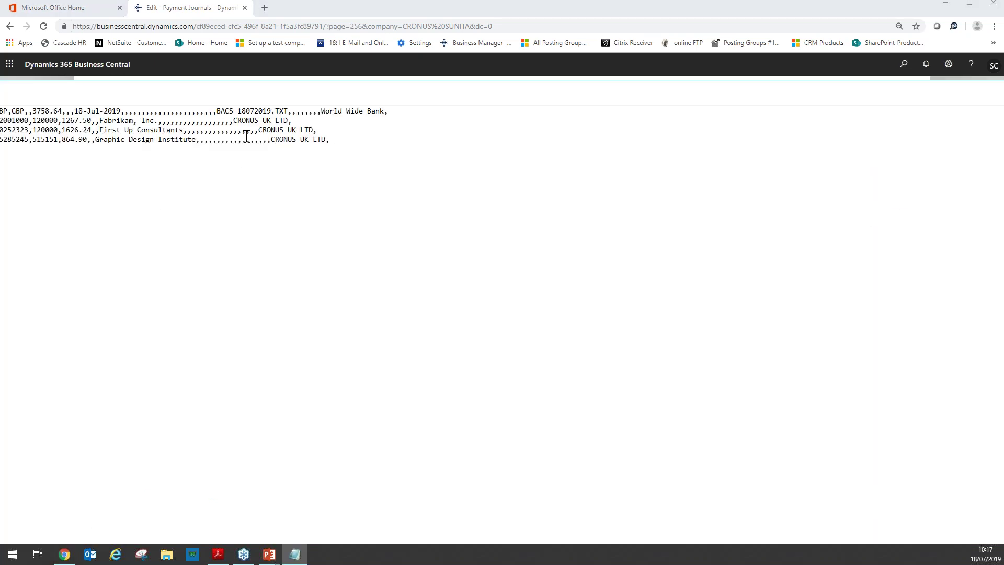
drag(438, 105, 450, 99)
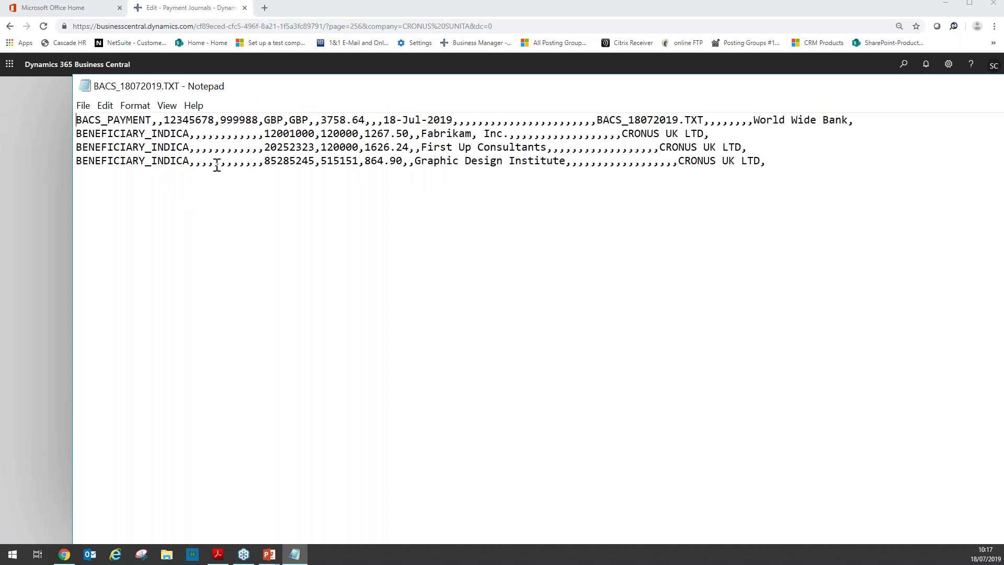
click(84, 105)
click(110, 170)
double_click(865, 93)
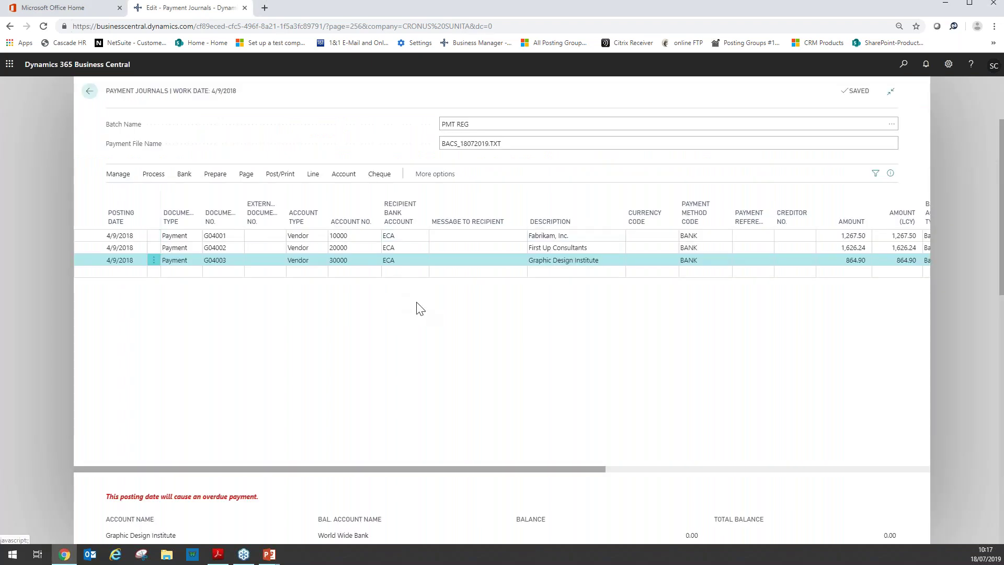
Post the payment journal lines and confirm the posting
mouse_move(477, 222)
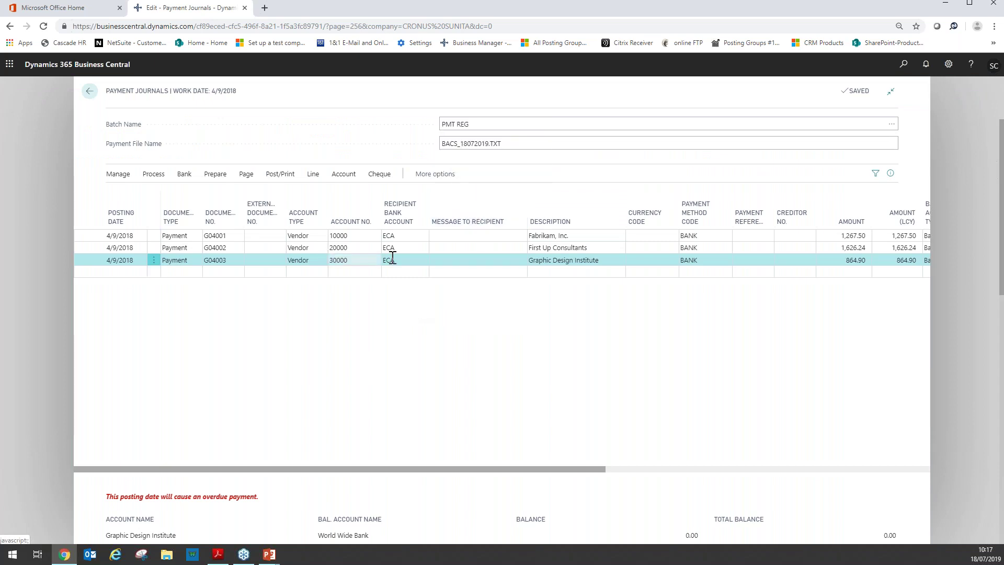
click(277, 175)
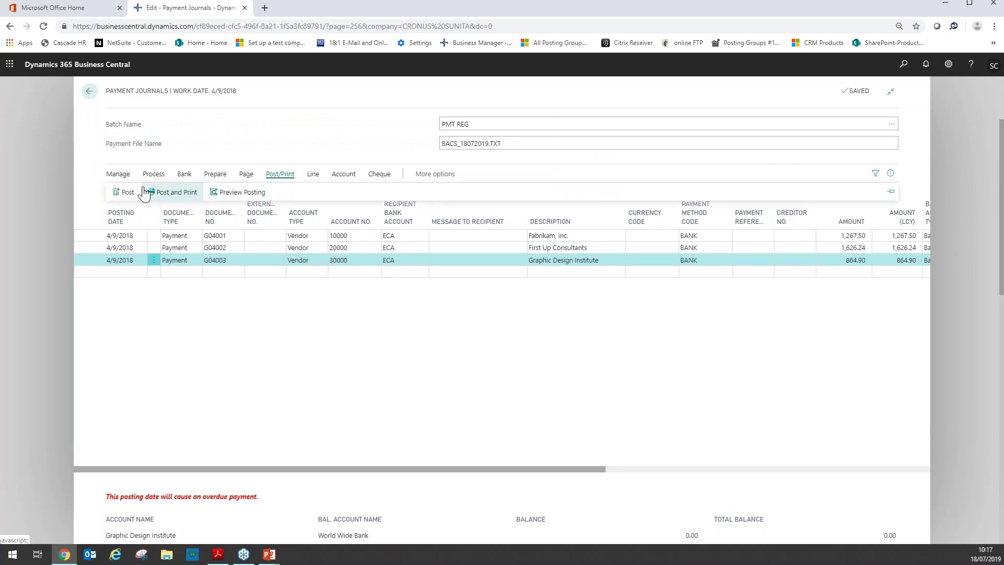
click(126, 193)
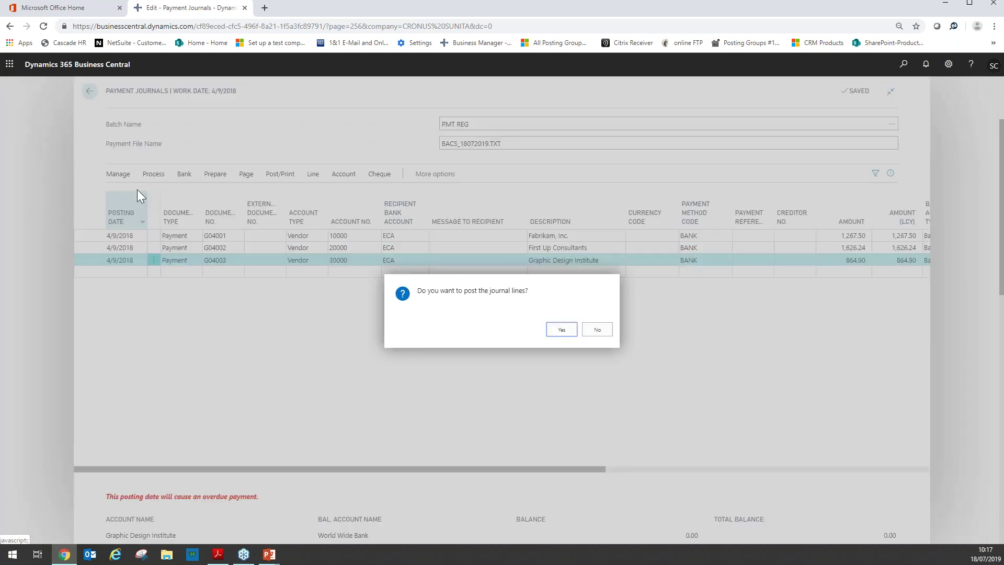
click(563, 329)
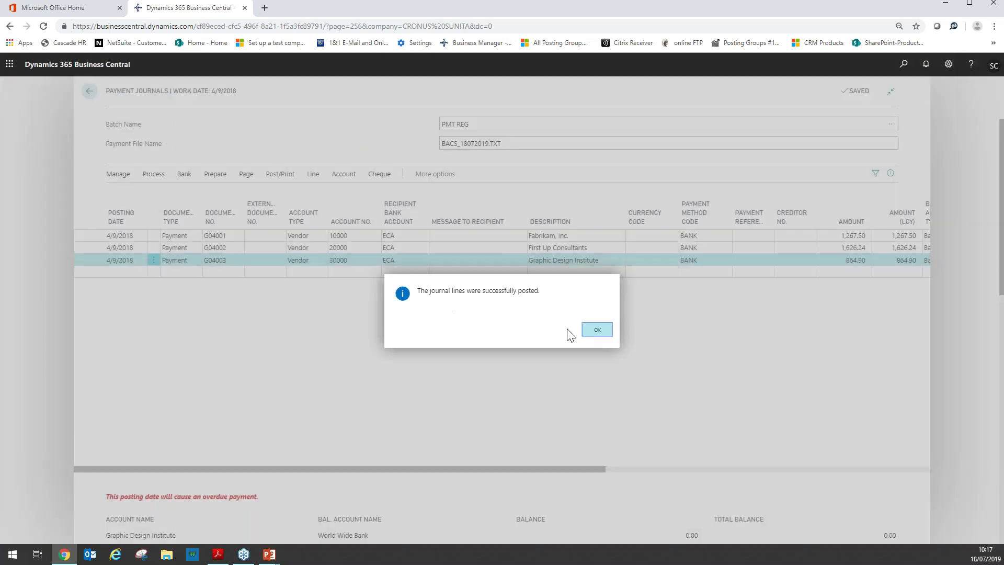
click(597, 330)
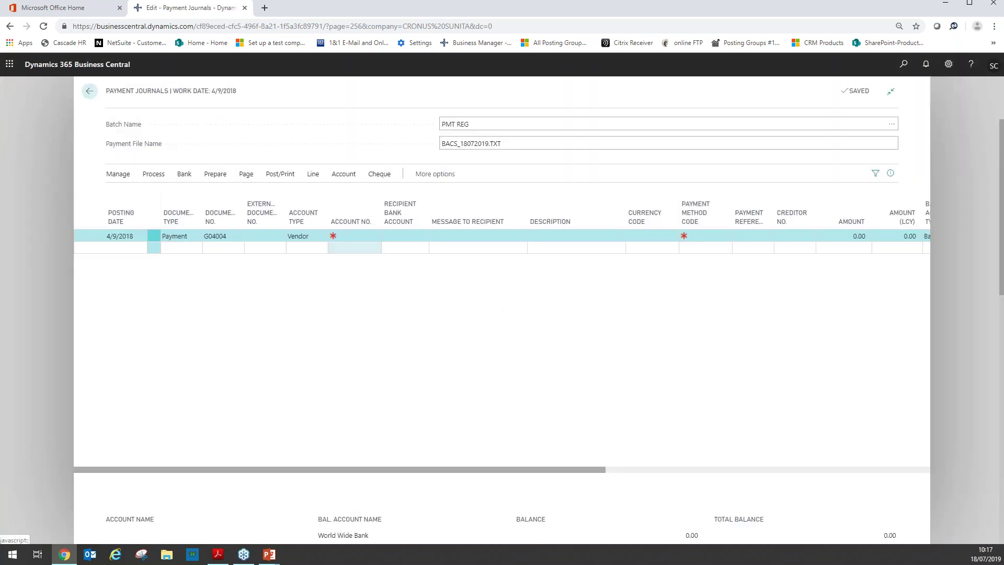
Leave the payment journal, search for MHN and open m-Hance EFT File Administration
click(100, 102)
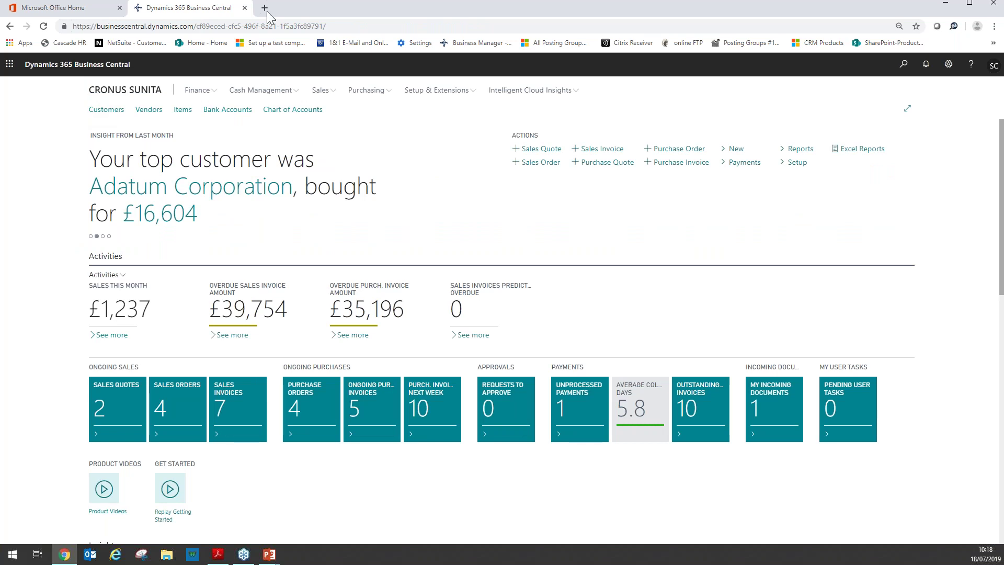
click(914, 64)
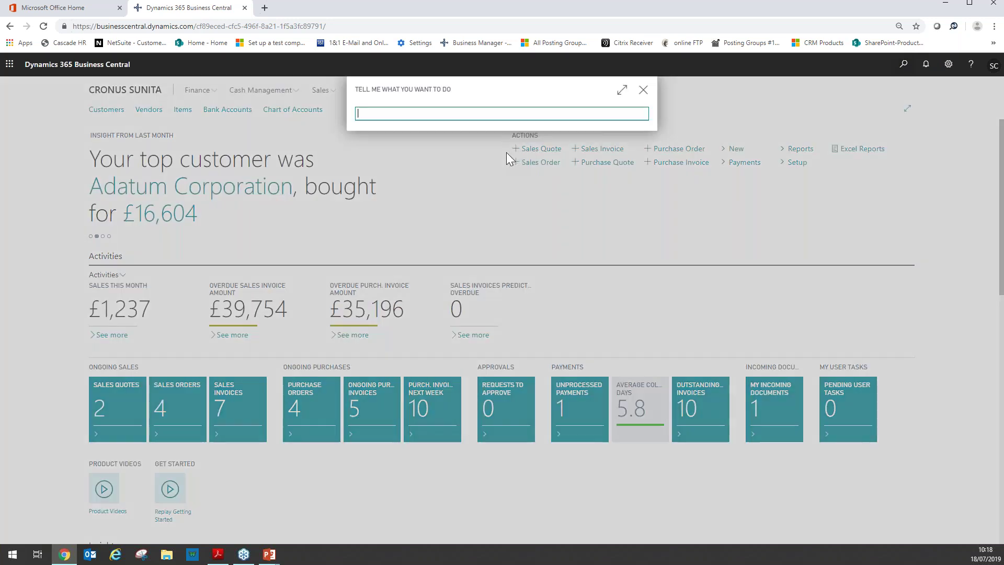
text(MHN)
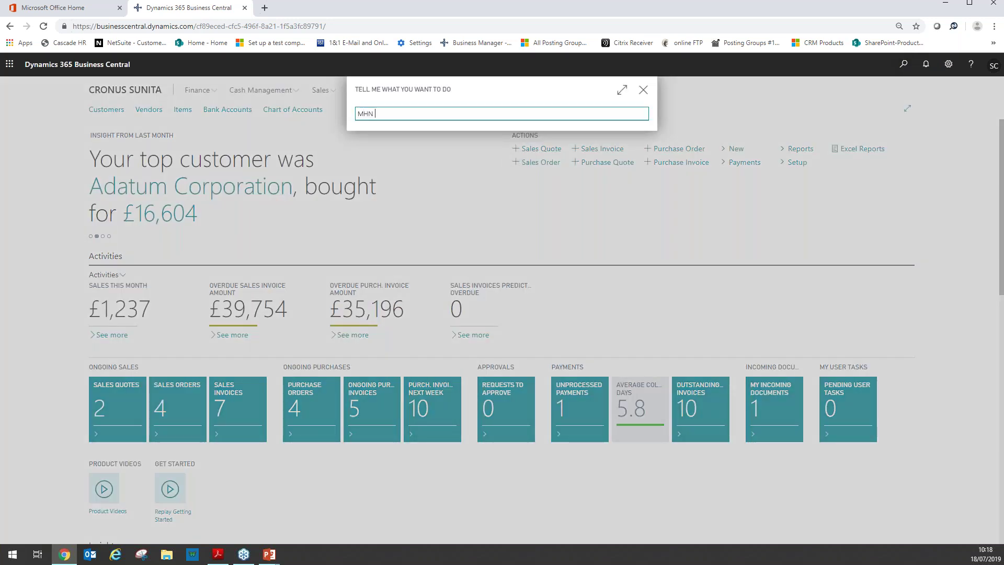
click(439, 180)
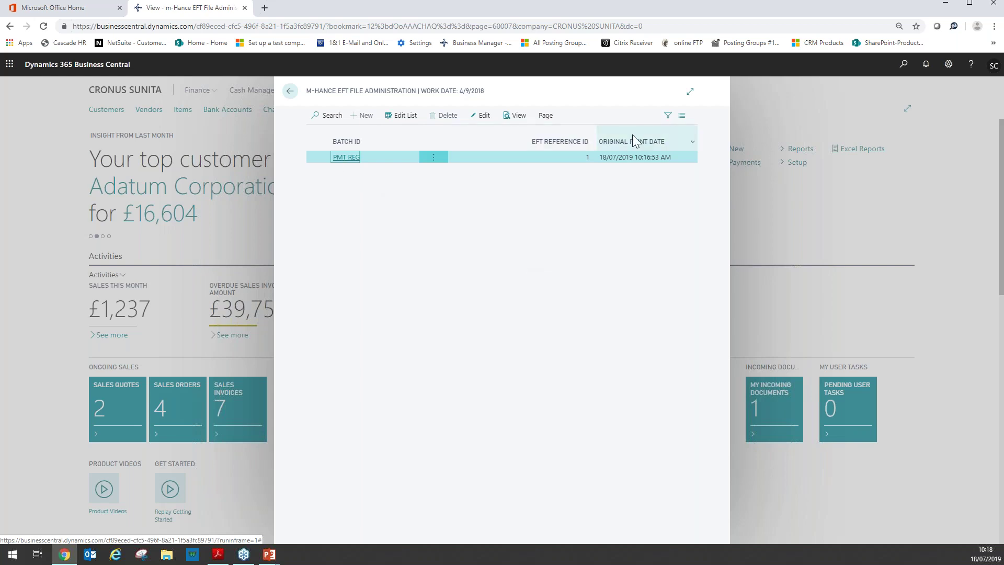
Open the PMT REG entry in EFT File Administration and export its payment file again
click(345, 157)
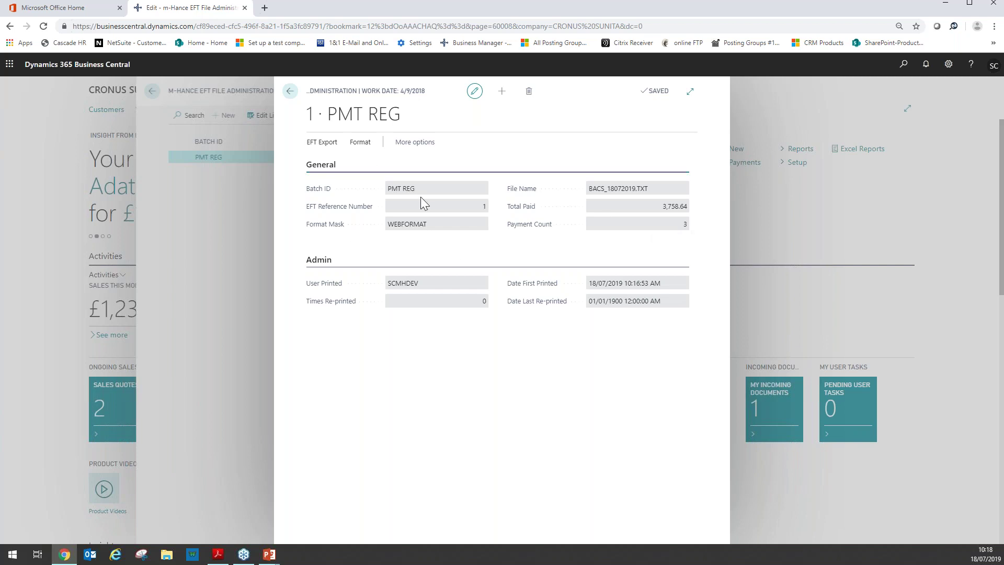
click(321, 147)
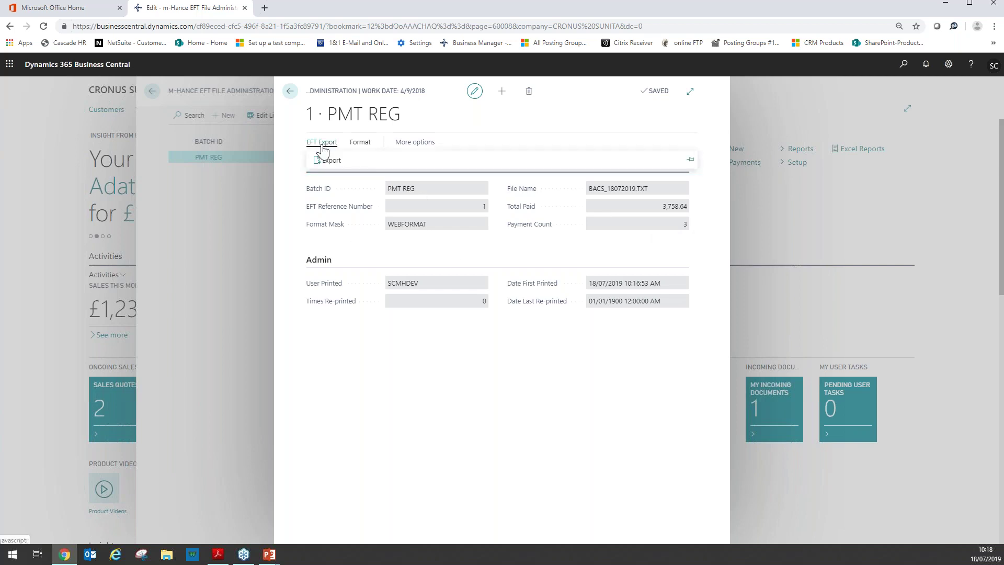
click(330, 161)
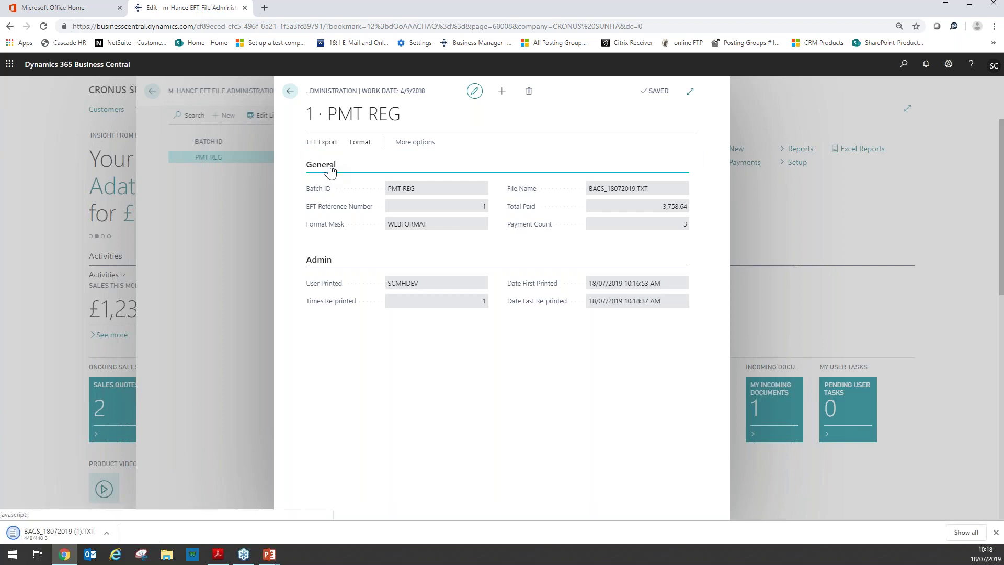
Open the re-exported BACS_18072019 (1).TXT in Notepad to examine its contents, and bring up Save As
click(76, 535)
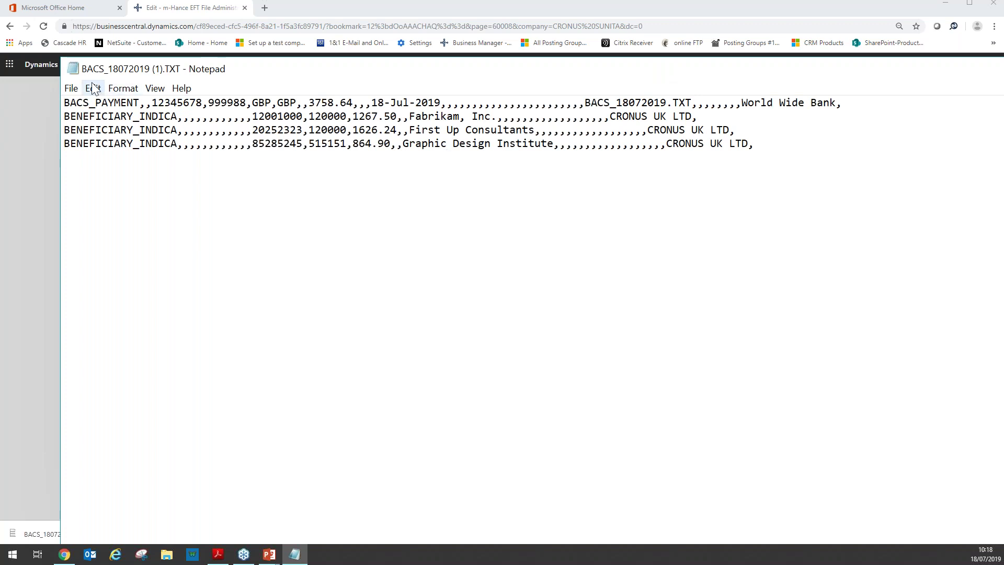
click(72, 89)
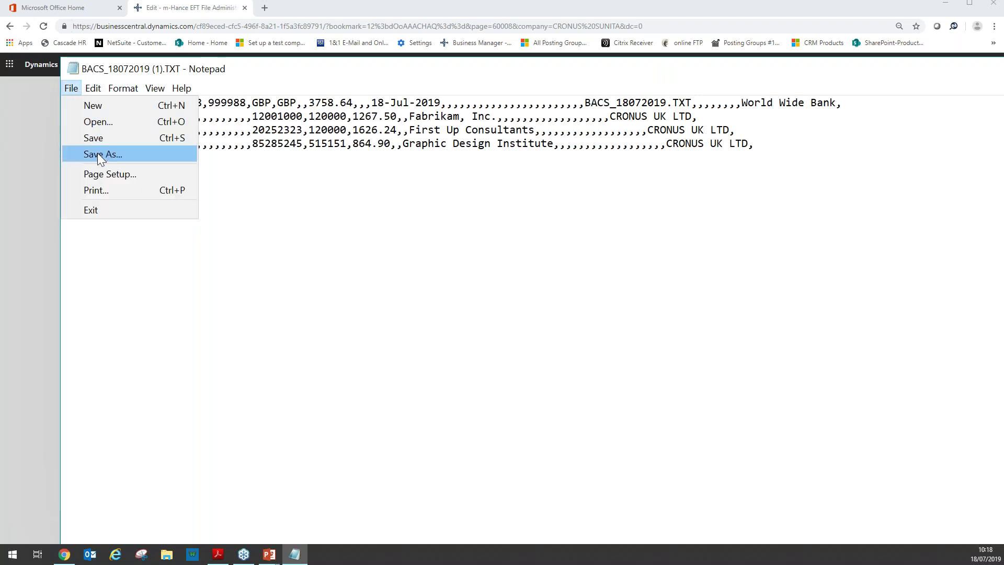
click(97, 153)
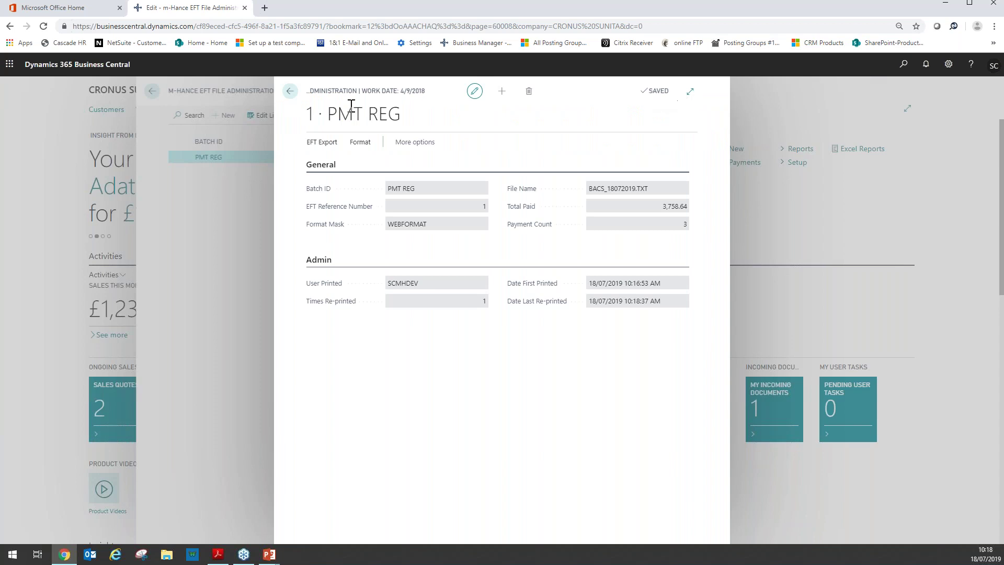
Return to the home page, search for MHN, open m-Hance EFT Formats Definition and expand the list to the wider view
click(289, 92)
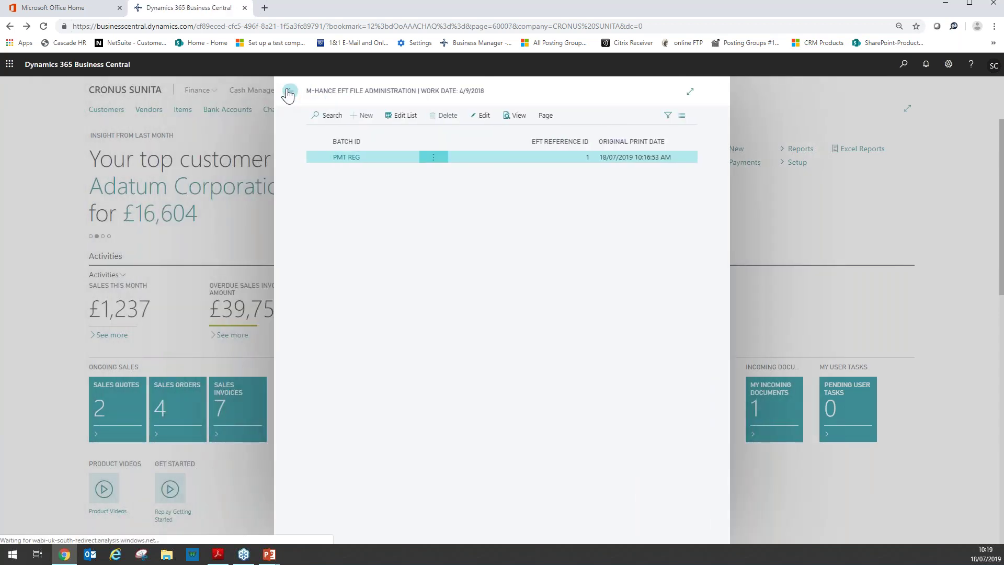
click(288, 92)
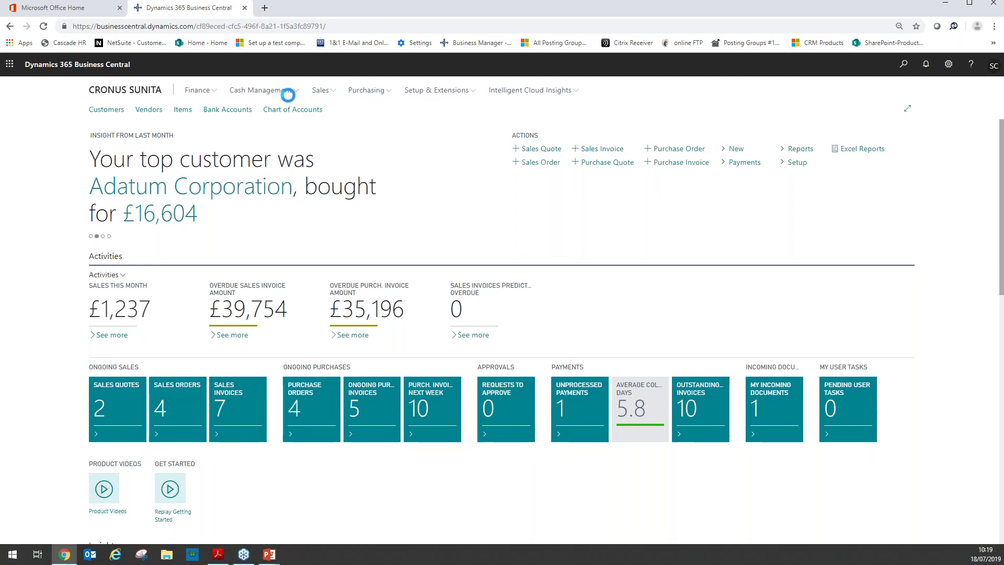
click(900, 72)
text(MHN)
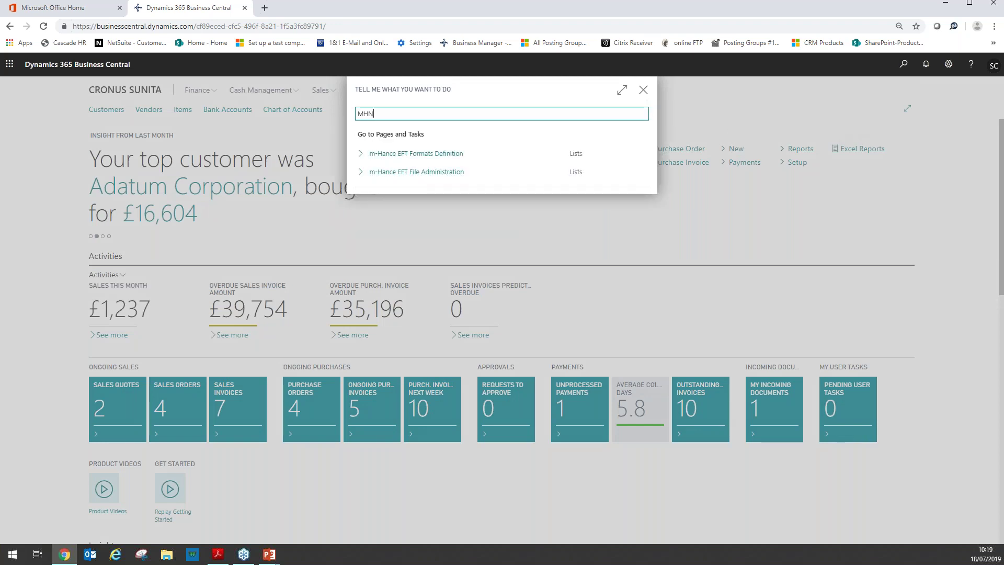
click(484, 161)
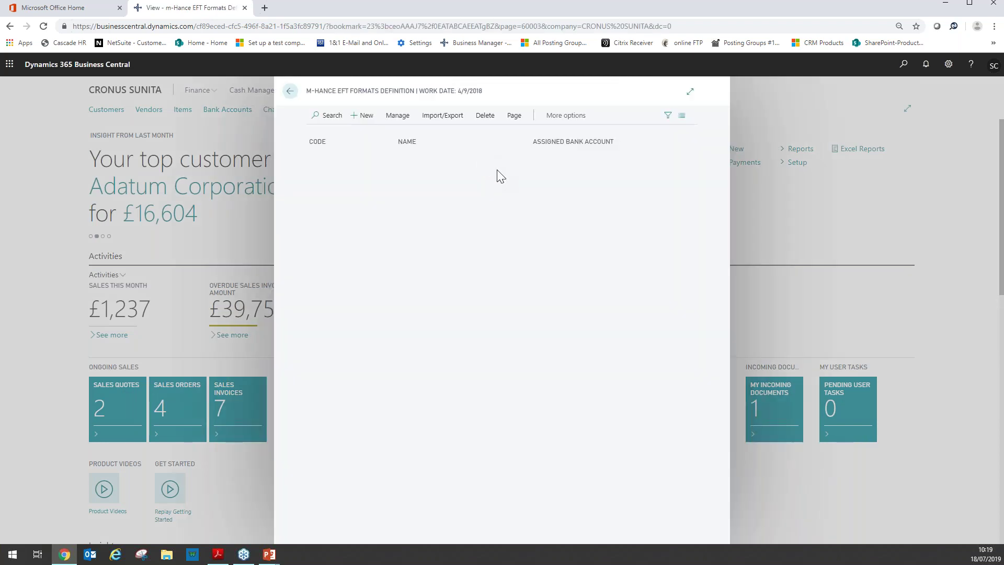
click(690, 92)
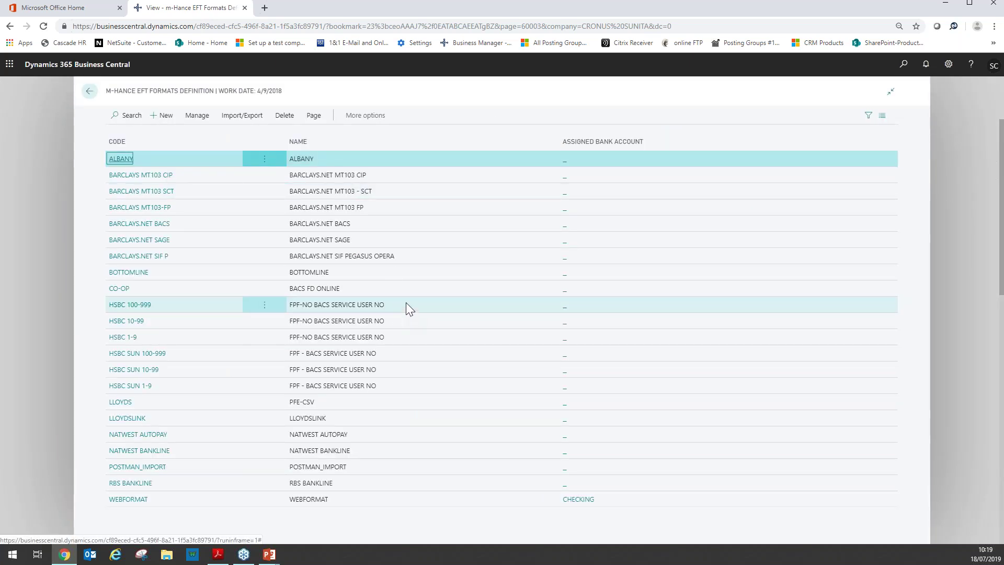
click(264, 160)
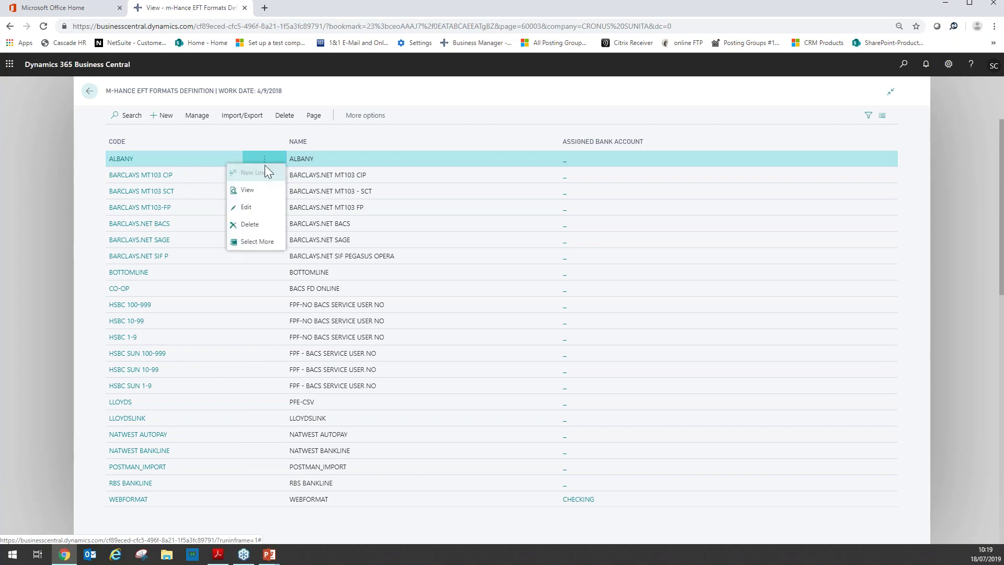
double_click(258, 242)
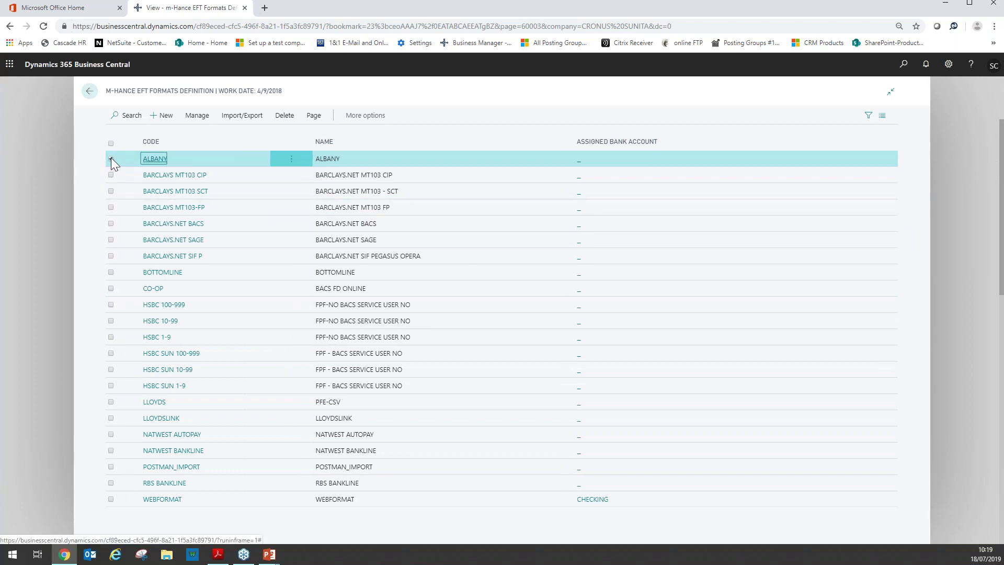
click(110, 143)
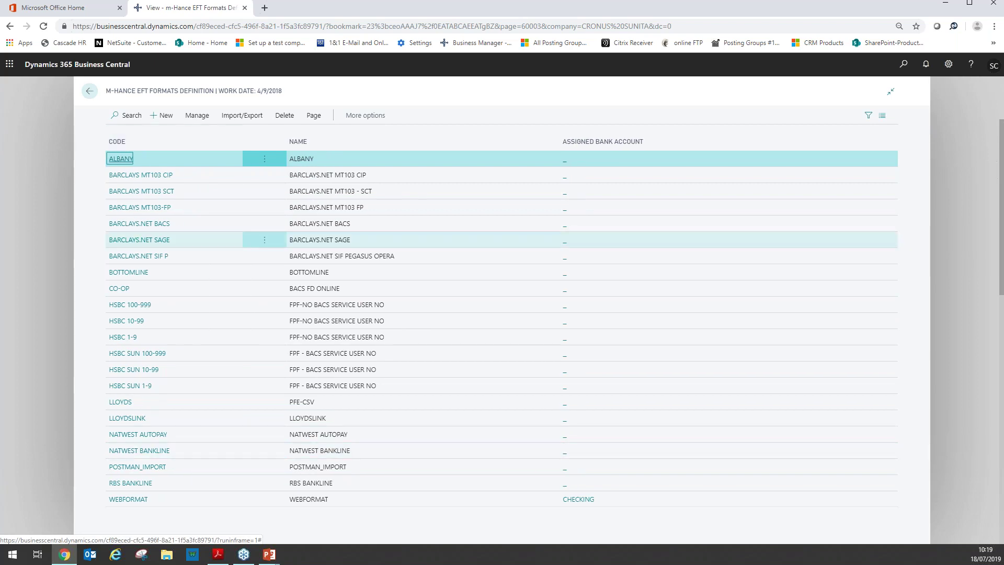
Open the WEBFORMAT definition, return to the formats list and export that format to a CSV file
click(130, 500)
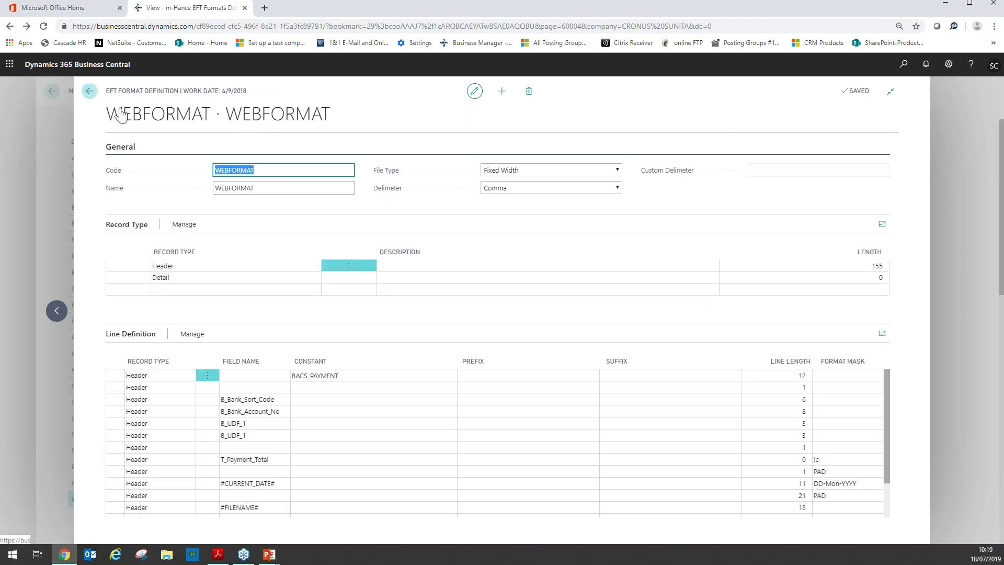
key(Escape)
click(248, 119)
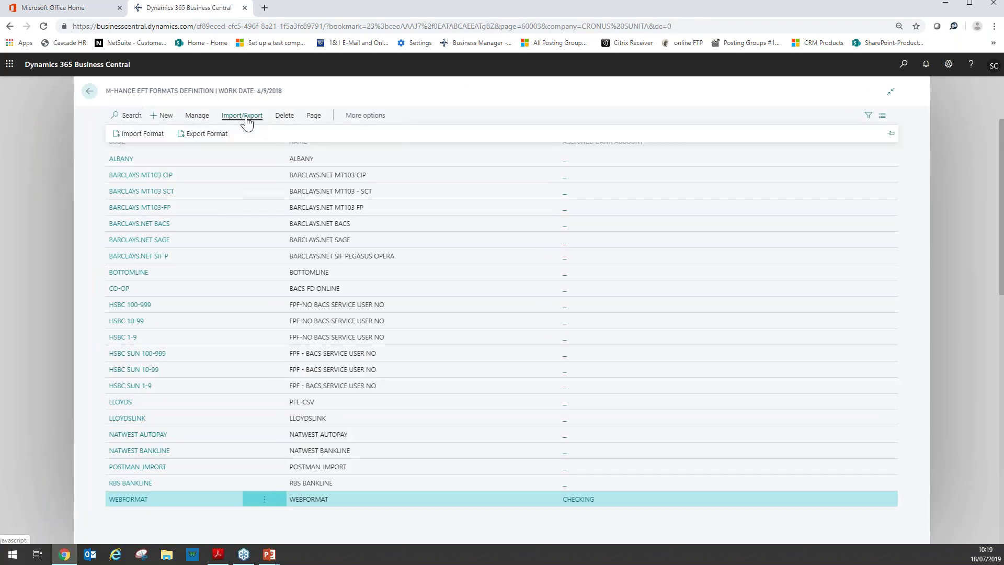
click(223, 136)
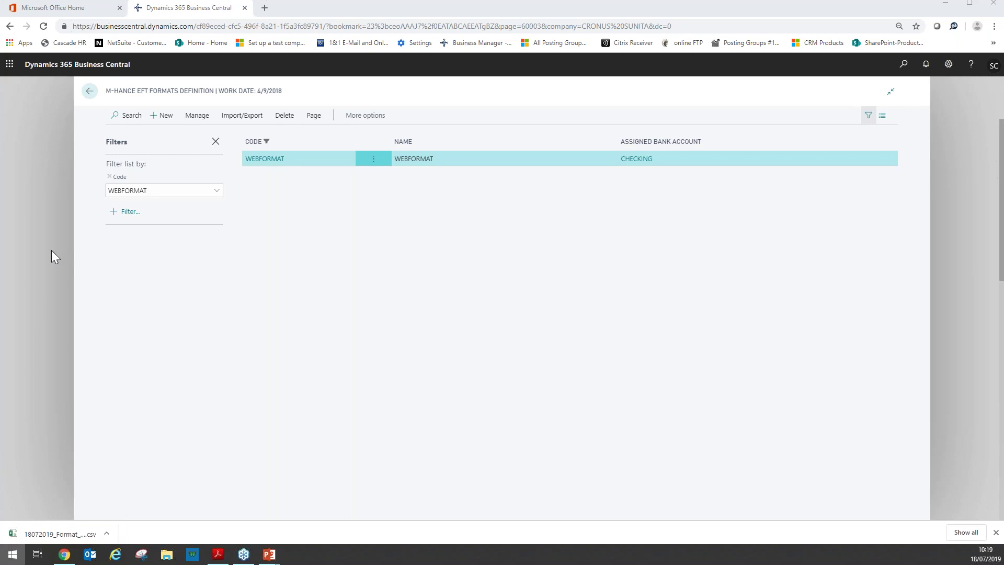
Switch to Excel and open a blank workbook
key(super)
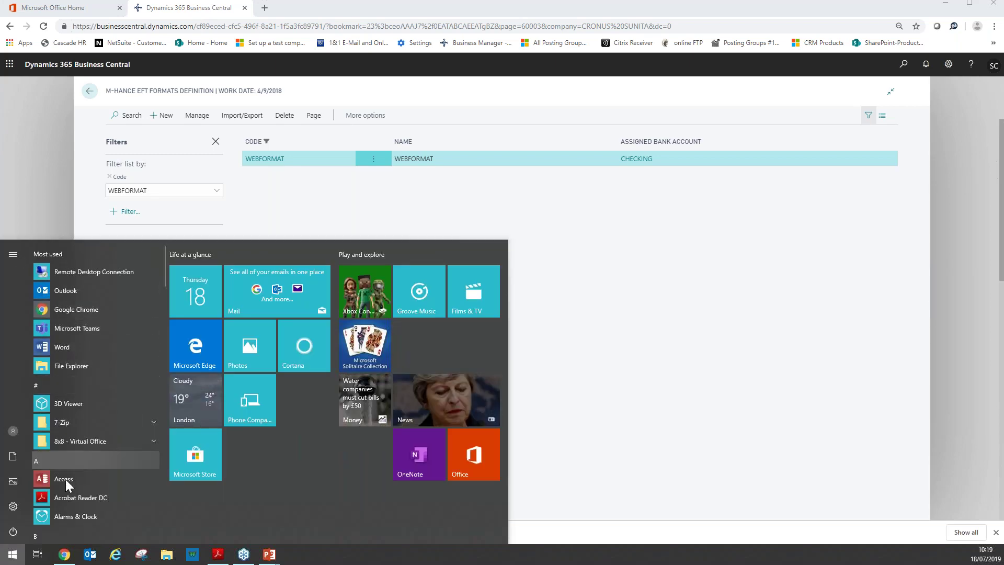
text(E)
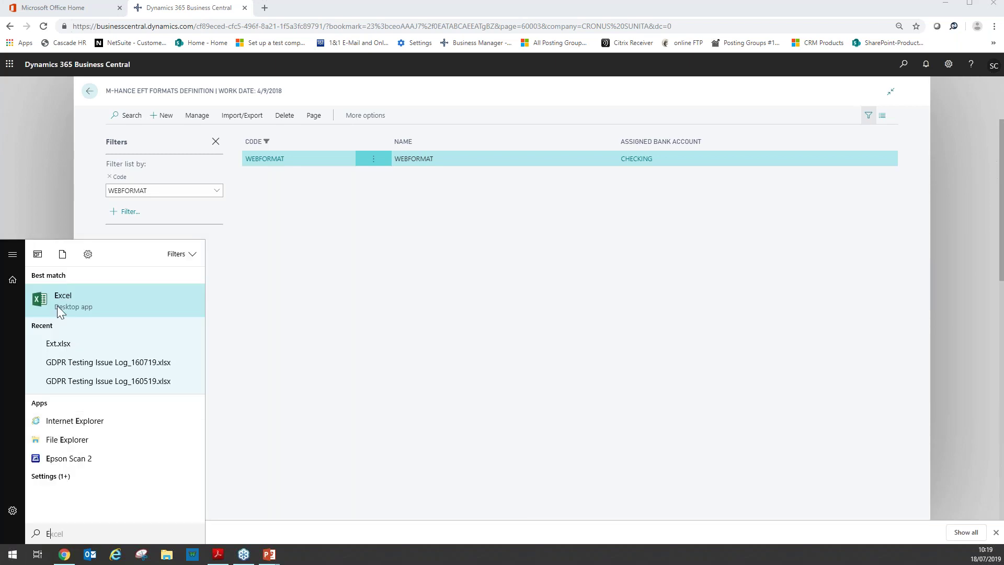
click(58, 303)
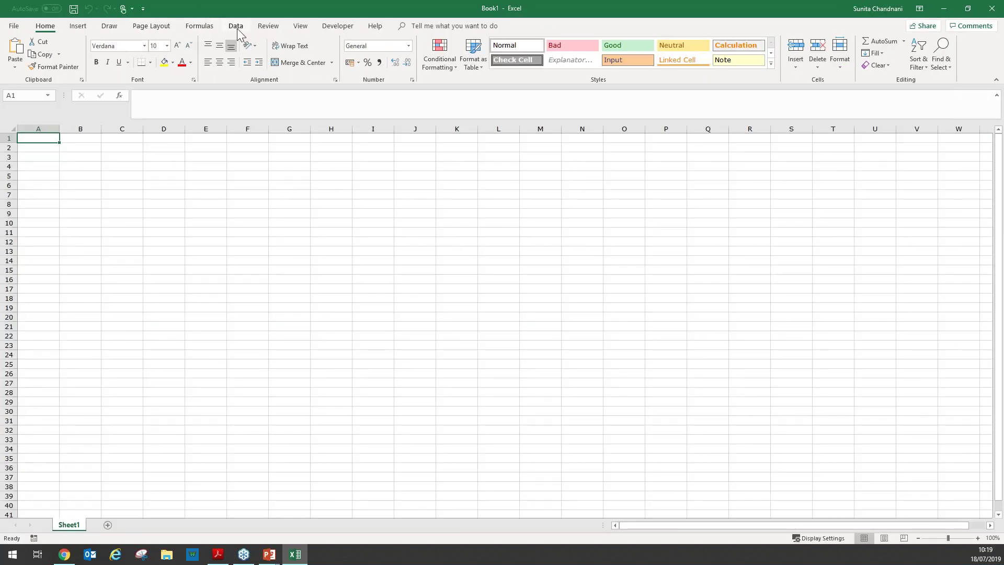
Import 18072019_Format_List_Export.csv from the Downloads folder and load it into the workbook as a table
click(236, 26)
click(39, 55)
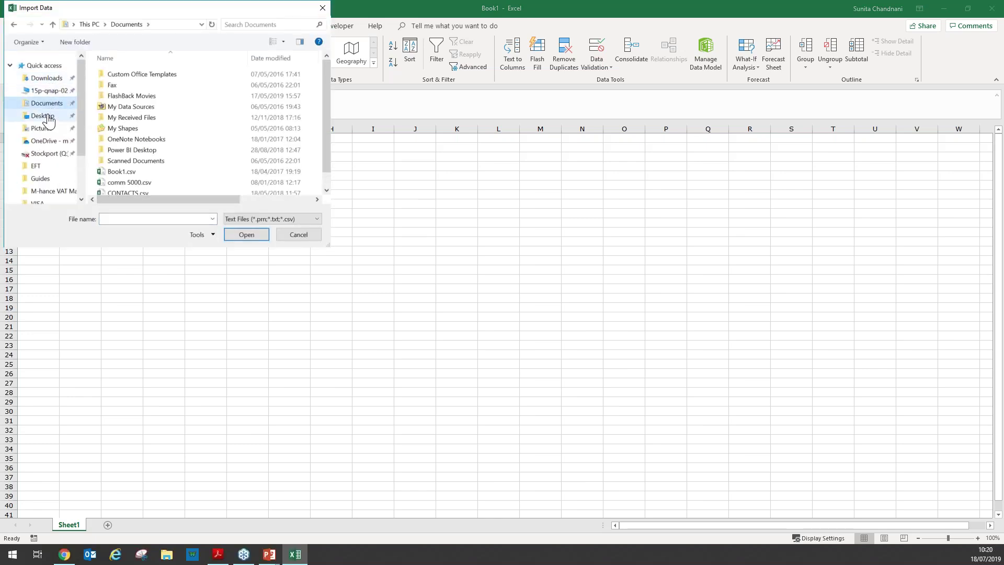
click(47, 81)
click(140, 76)
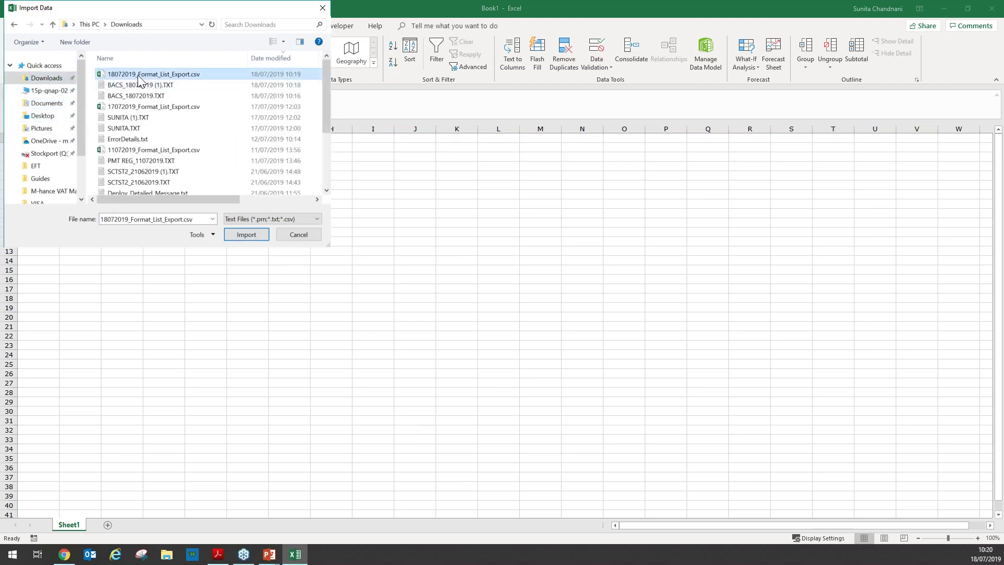
click(243, 235)
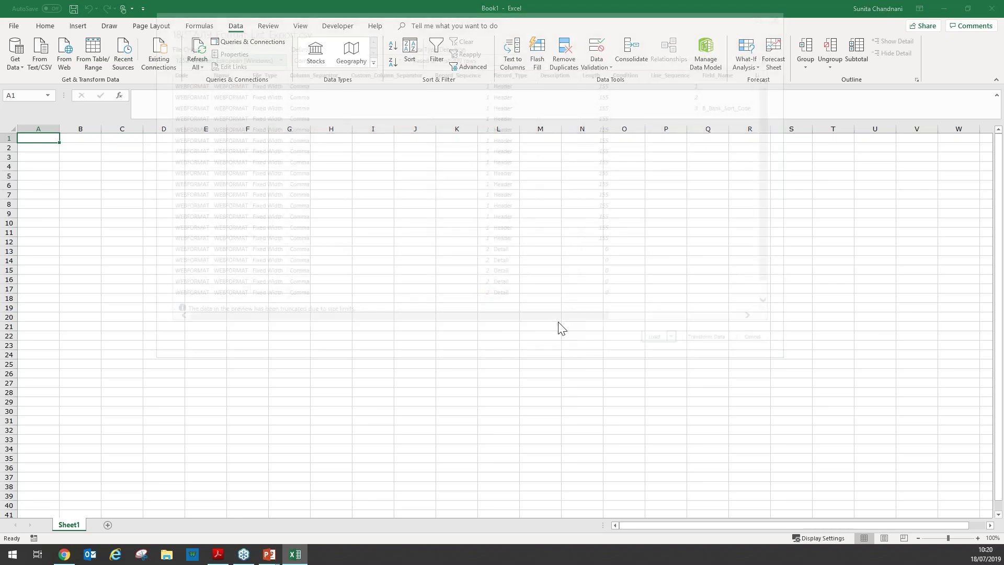
click(653, 340)
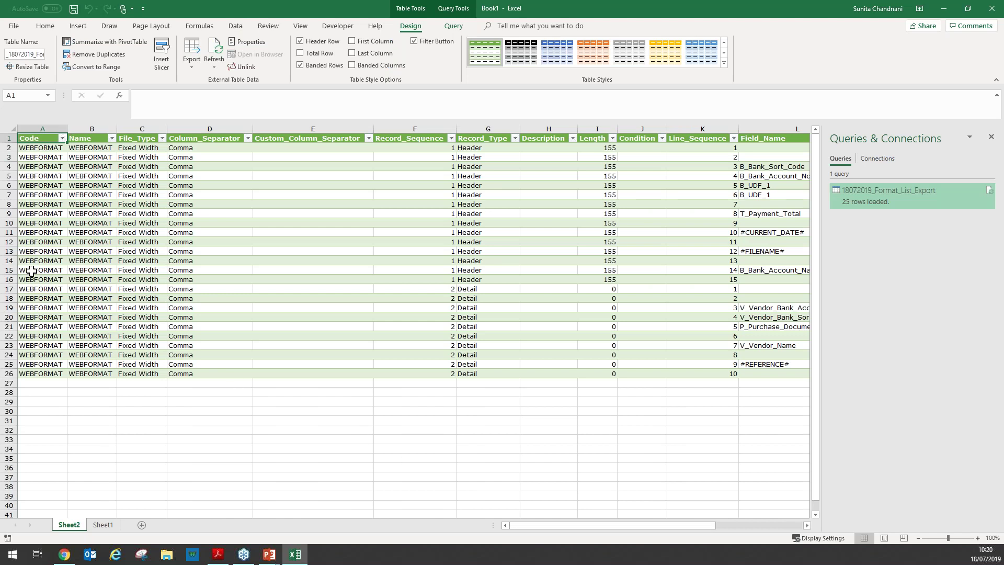
Widen the Code column slightly and change the code in the first data row to WEBEFT
click(20, 252)
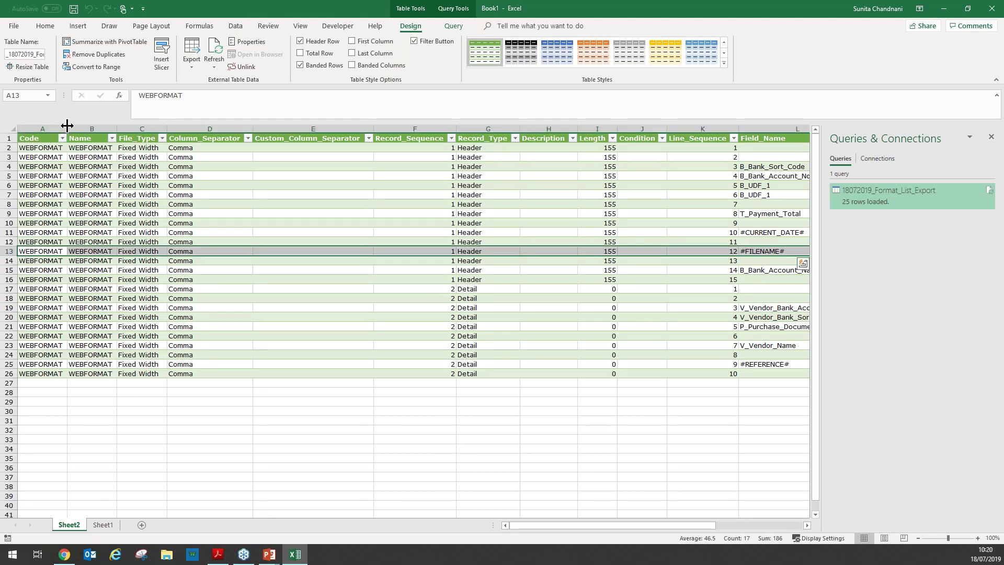
drag(67, 125, 74, 125)
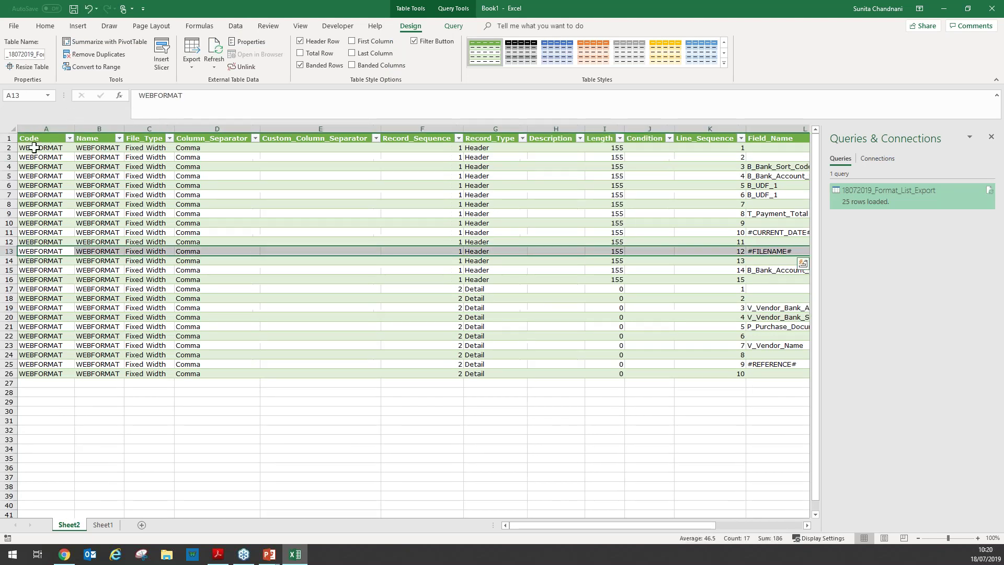
click(34, 148)
text(webFORMATe)
key(BackSpace)
key(BackSpace)
key(BackSpace)
key(BackSpace)
key(BackSpace)
key(BackSpace)
text(w)
key(BackSpace)
key(BackSpace)
text(WEBFORMAT)
key(BackSpace)
key(BackSpace)
key(BackSpace)
key(BackSpace)
key(BackSpace)
key(BackSpace)
text(EFT)
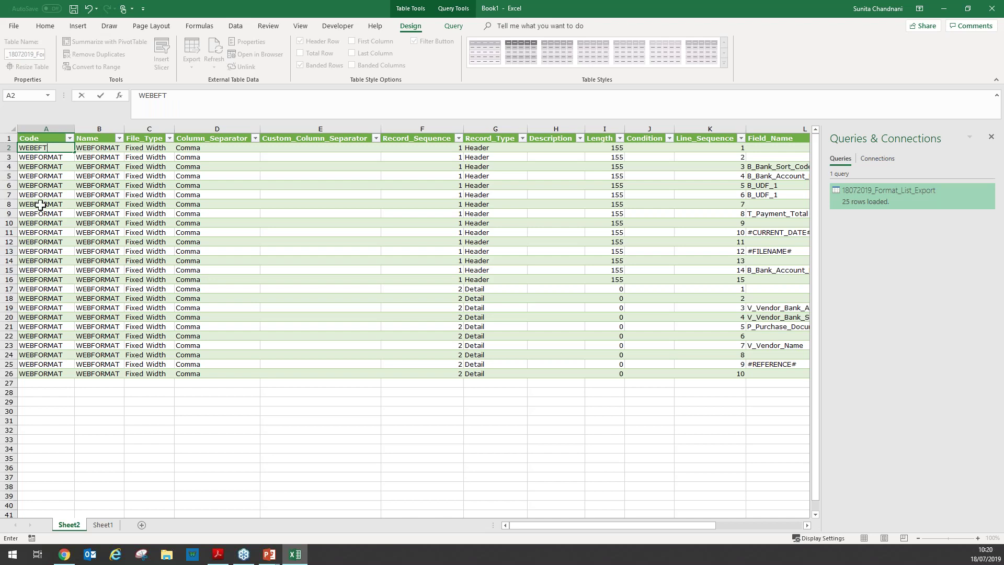
click(20, 148)
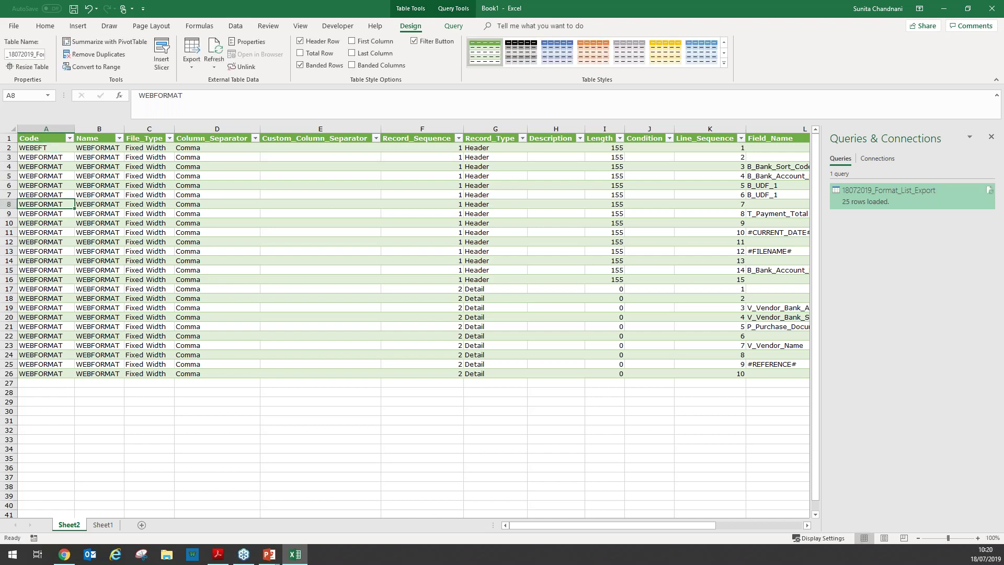
Copy WEBEFT into all remaining rows of the Code column and every row of the Name column
click(44, 158)
click(42, 147)
key(ctrl+c)
drag(43, 159, 43, 372)
key(ctrl+v)
drag(89, 147, 97, 372)
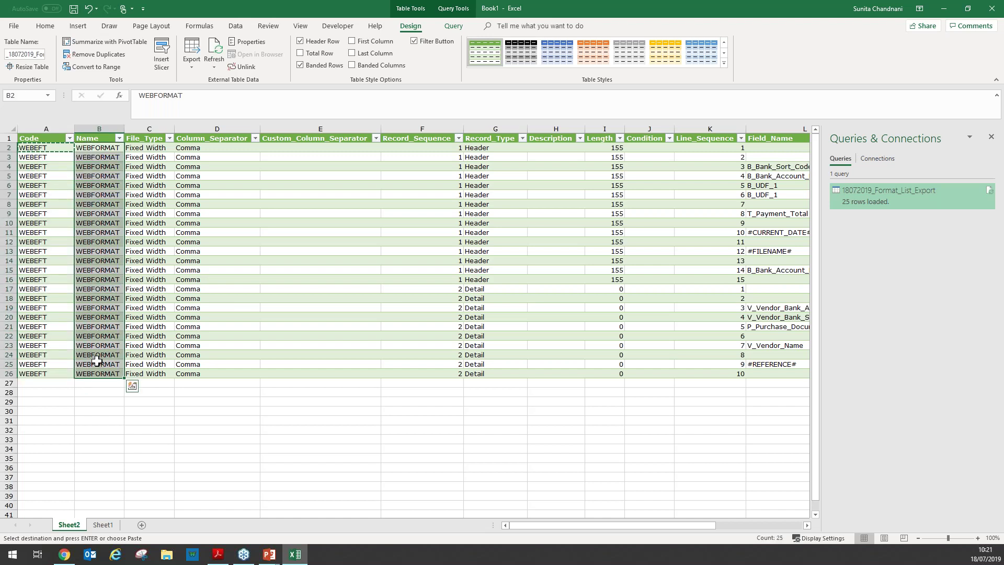
key(ctrl+v)
click(212, 251)
Change the Constant values to BACS_PAYMEN2 in the first Header row and BENEFICIARY_INDIC2 in the first Detail row
drag(602, 524, 669, 525)
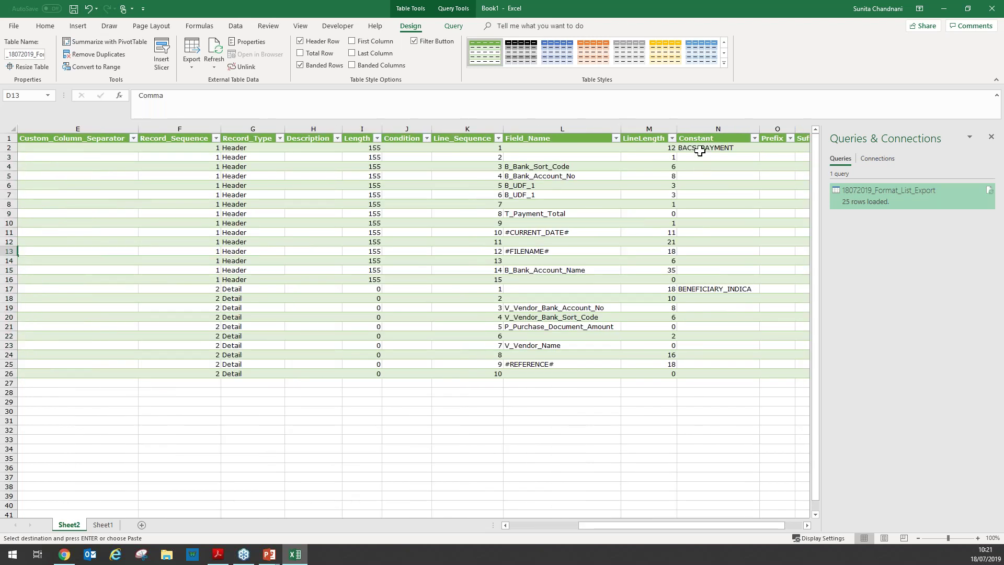
click(700, 151)
click(210, 98)
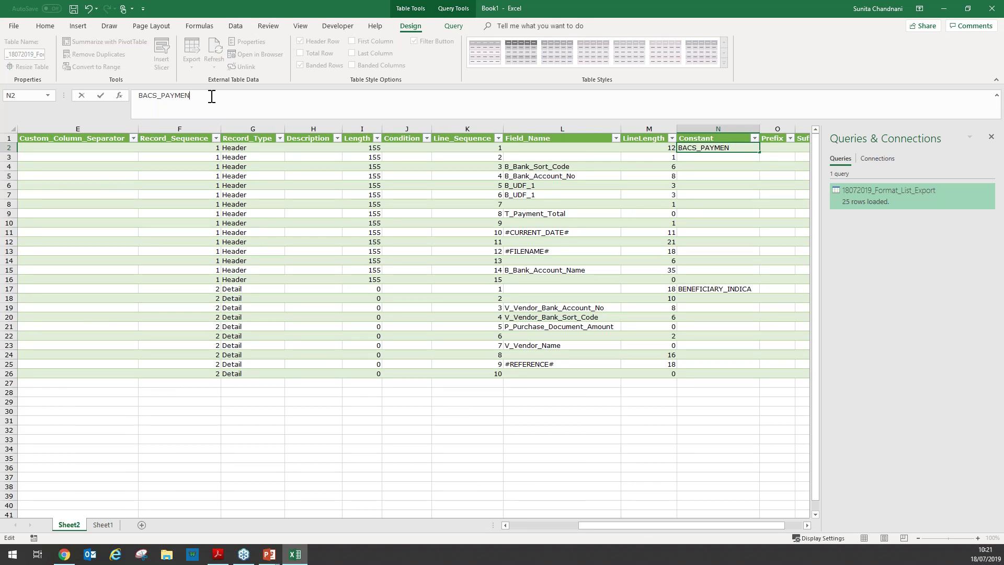
click(716, 290)
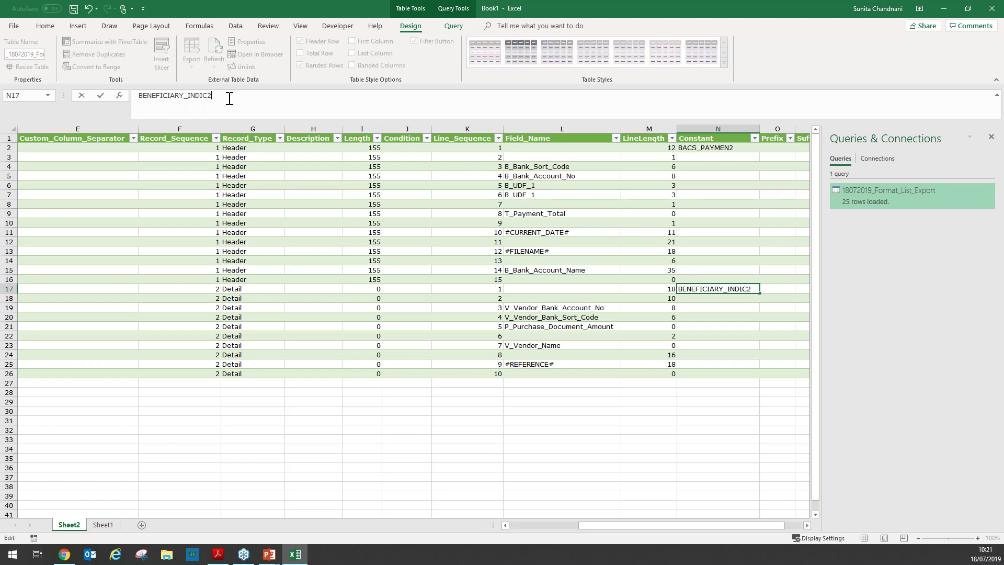
drag(652, 527, 521, 532)
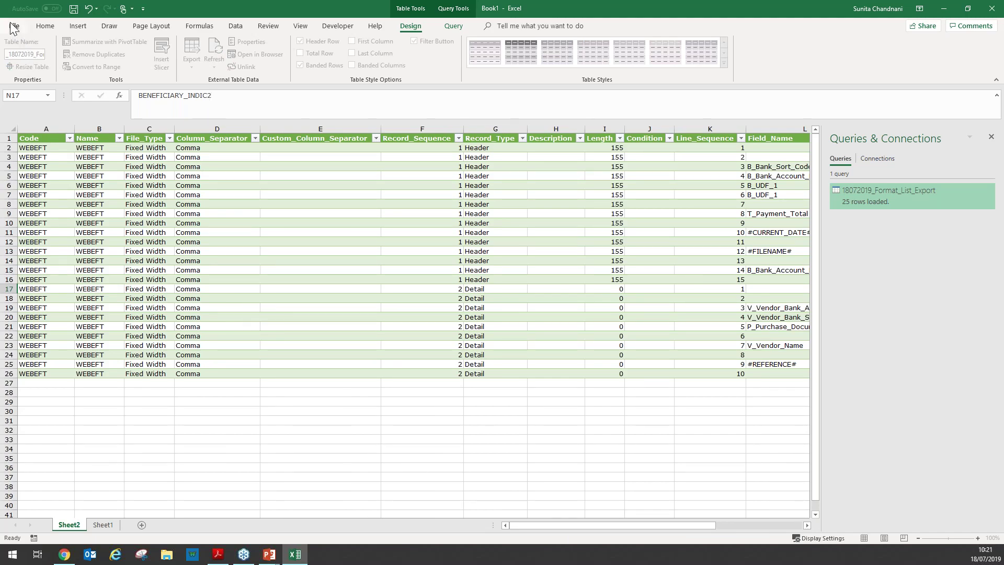
Bring up the Save As dialog for the workbook and set the file type to CSV (Comma delimited)
click(14, 26)
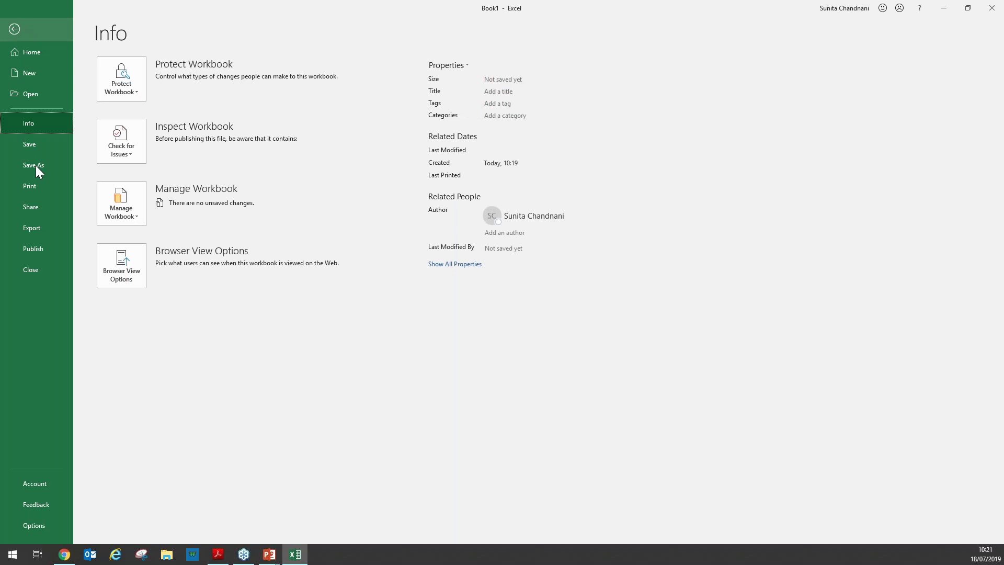
click(35, 165)
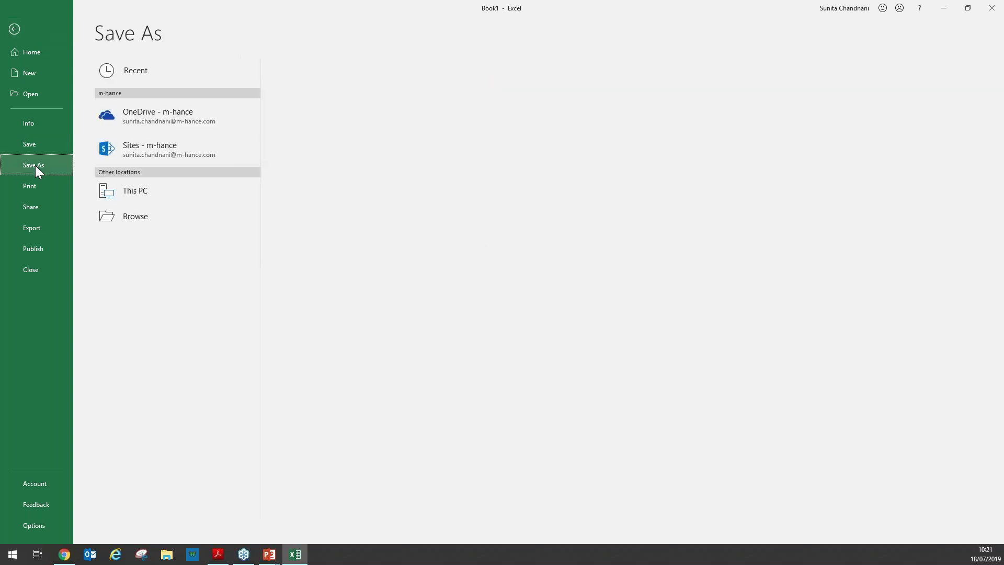
click(127, 190)
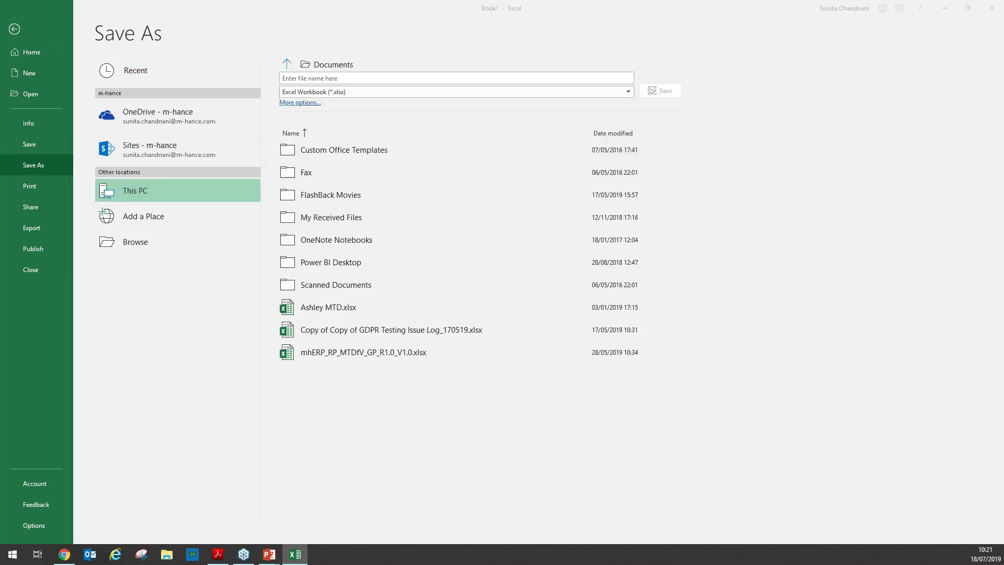
key(F12)
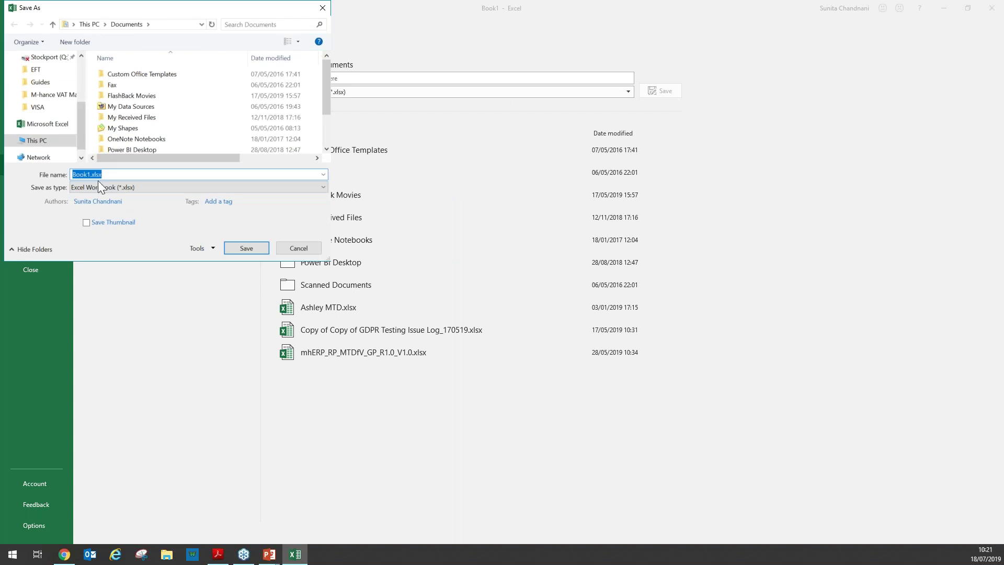
click(99, 187)
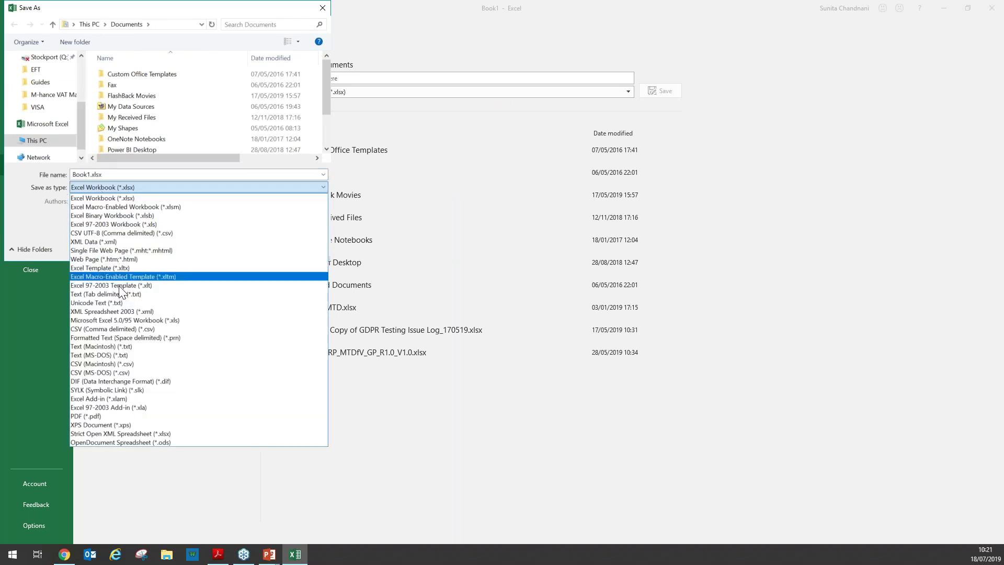
Save the active sheet to the Desktop as WEB.csv and close the workbook
double_click(90, 173)
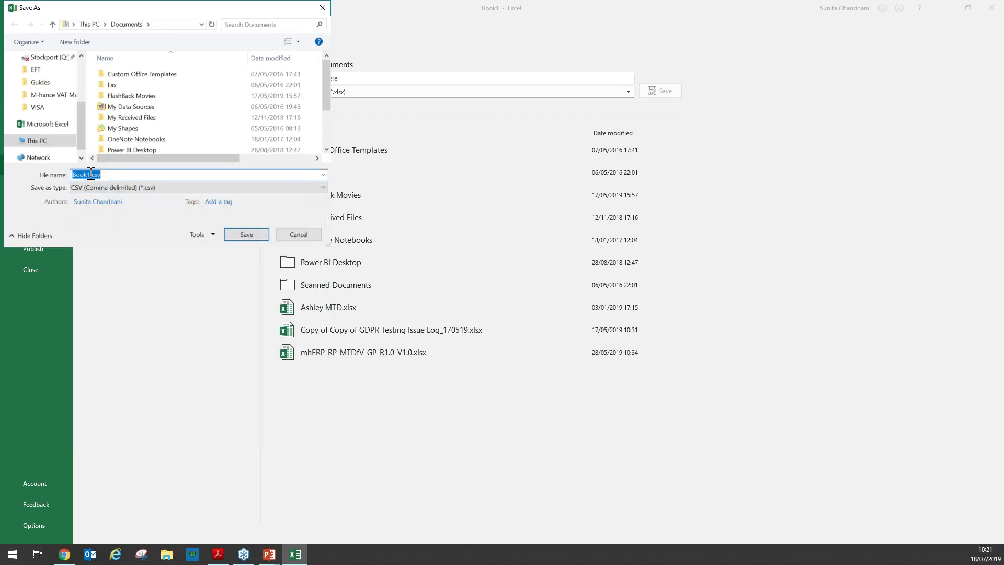
click(90, 174)
drag(90, 173, 63, 174)
text(WEB)
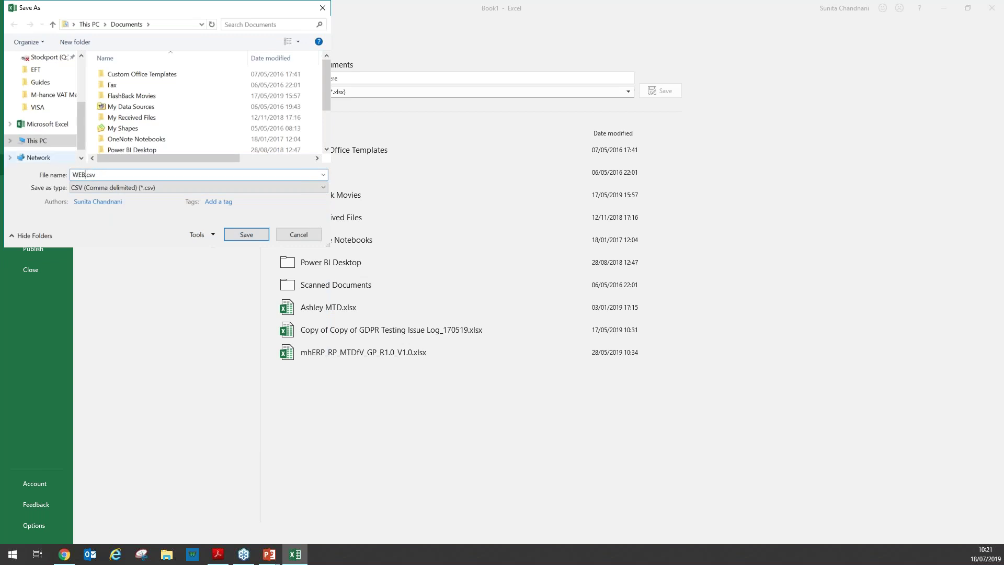
drag(80, 128, 75, 78)
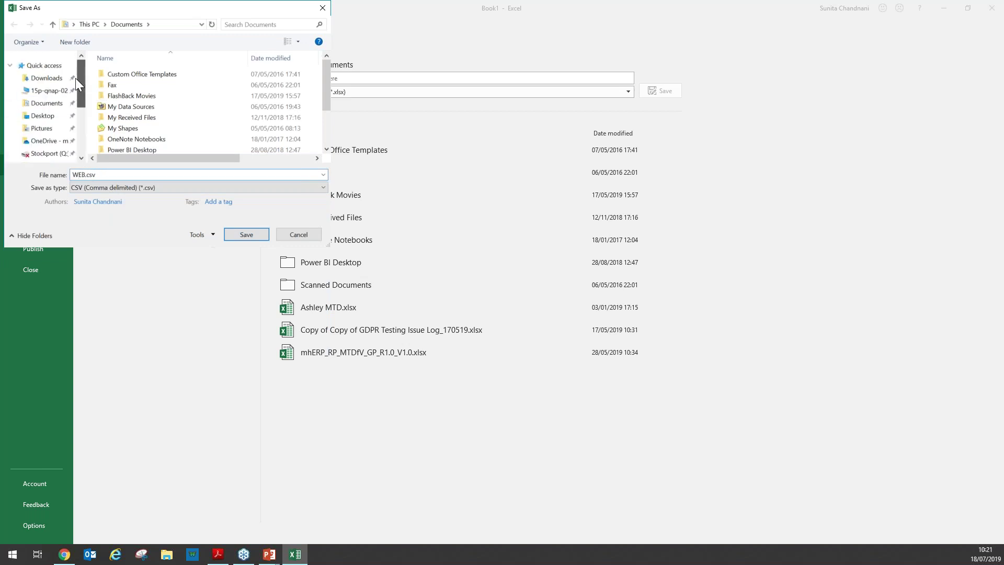
click(43, 116)
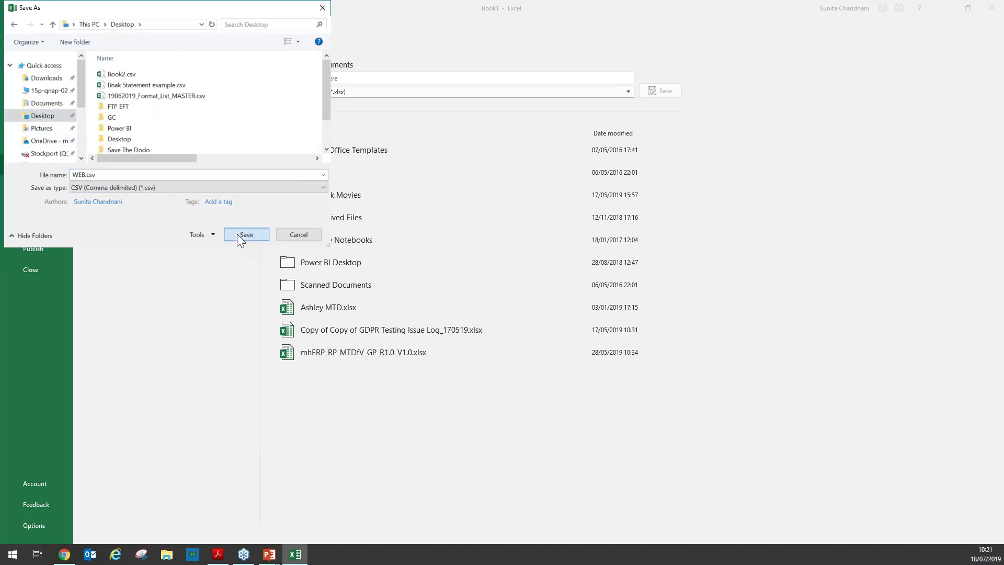
click(237, 233)
click(484, 313)
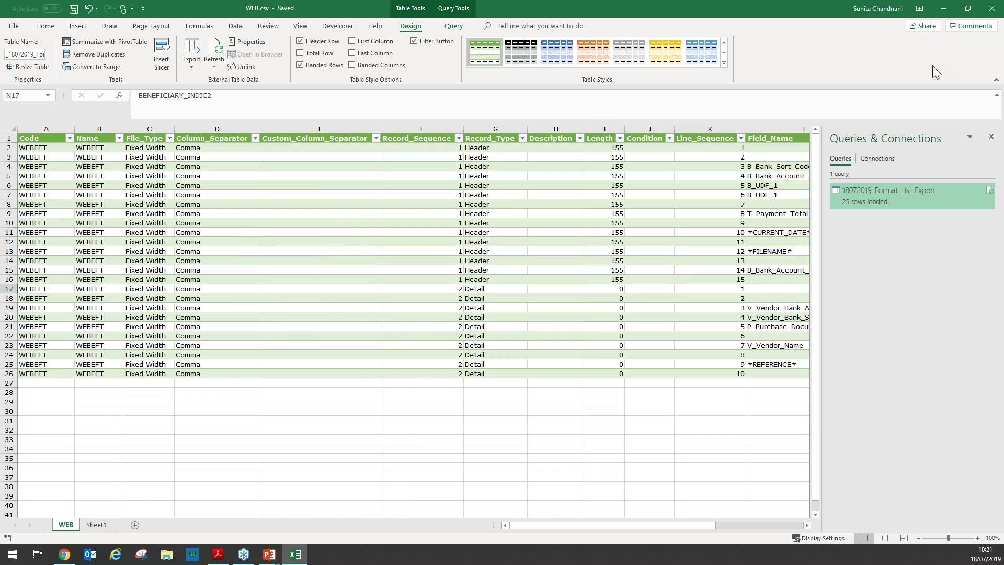
click(990, 9)
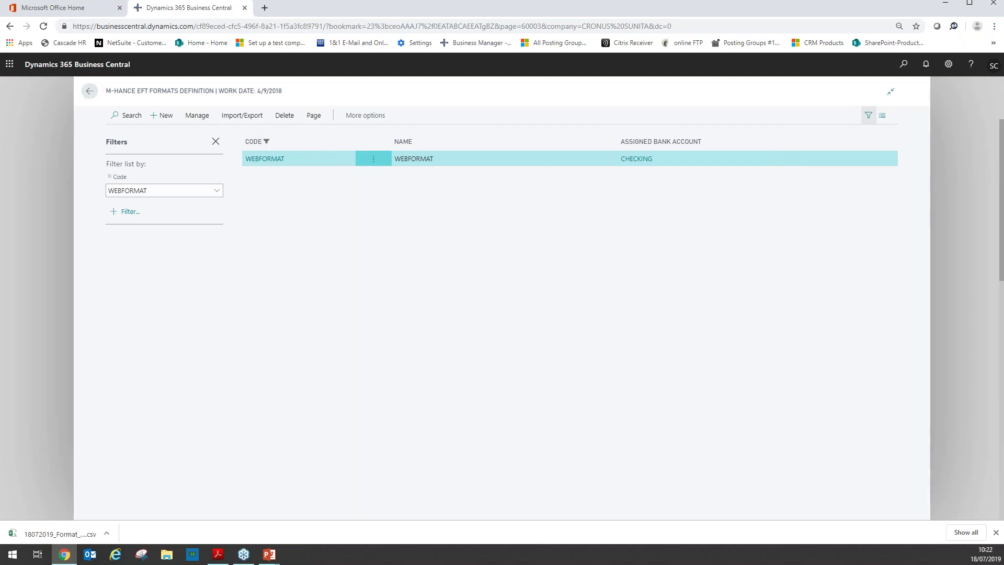
Return to the Business Central home page, search for MHN and open m-Hance EFT Formats Definition
click(89, 91)
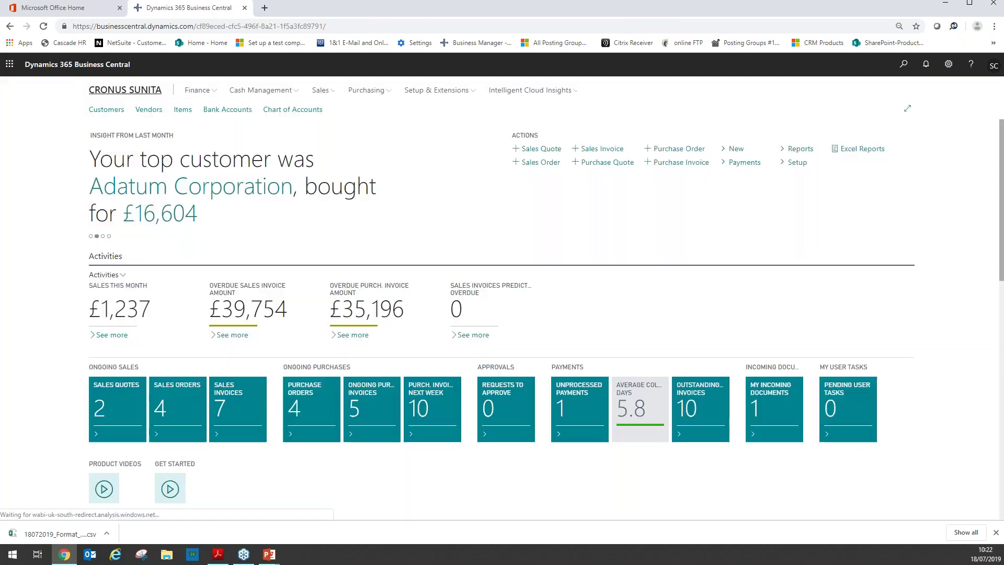
click(904, 66)
text(MHN)
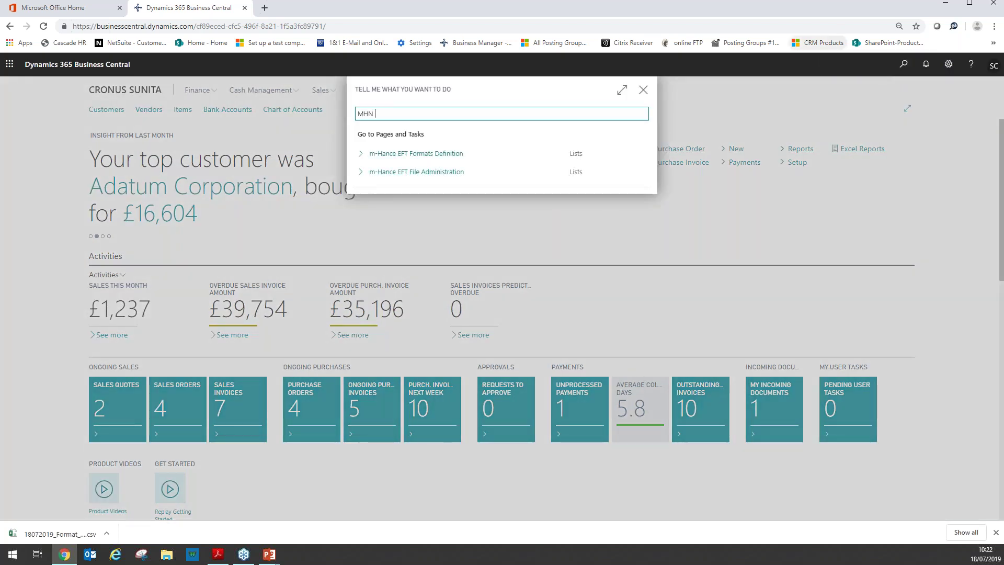
click(407, 158)
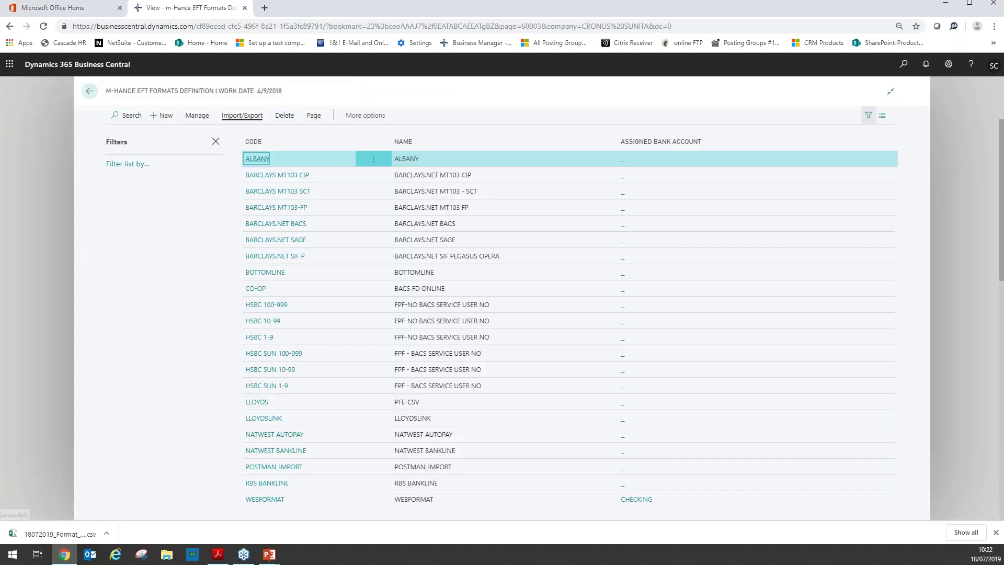
Import the CSV format file WEB.csv from the Desktop into the EFT formats list
click(242, 115)
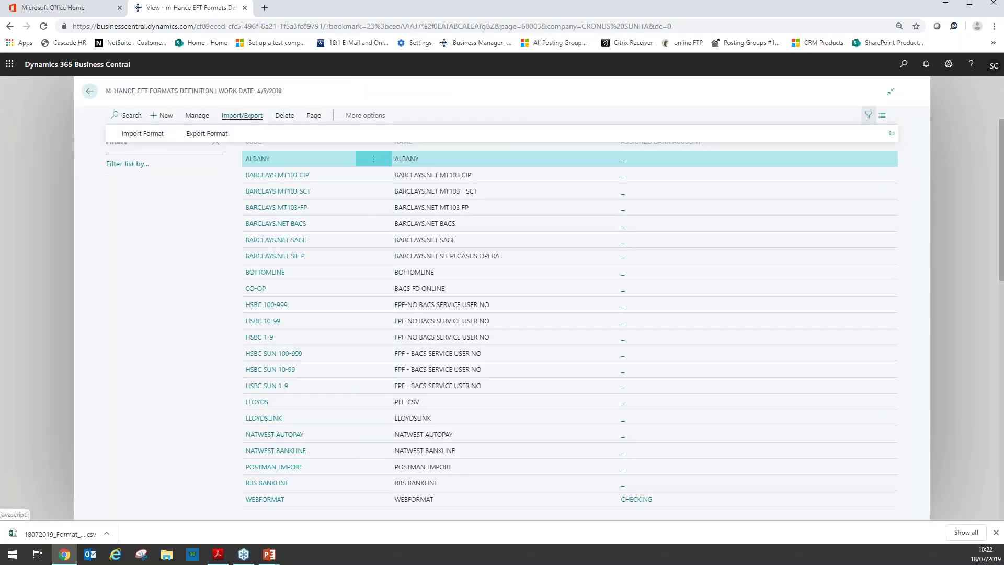
click(142, 135)
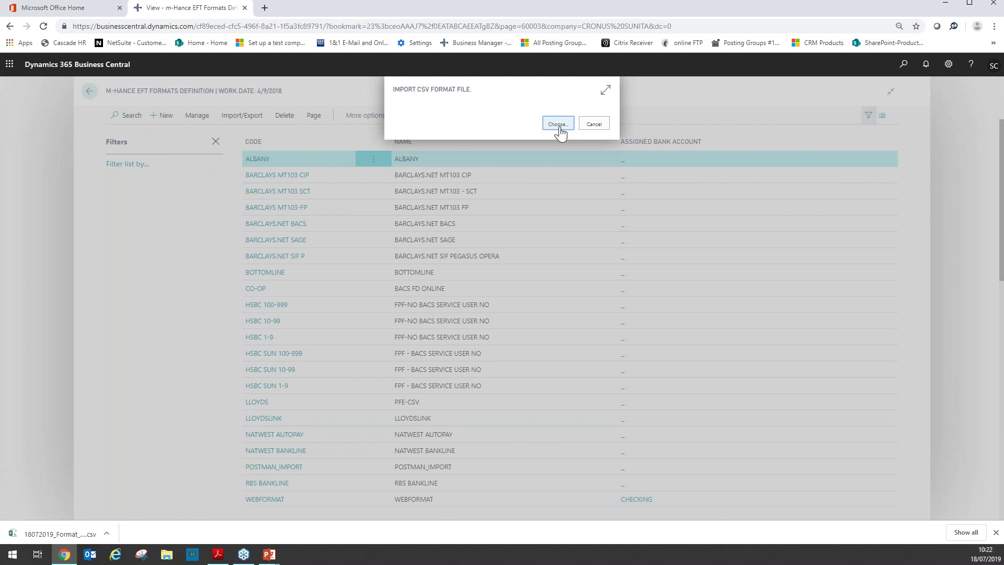
click(558, 124)
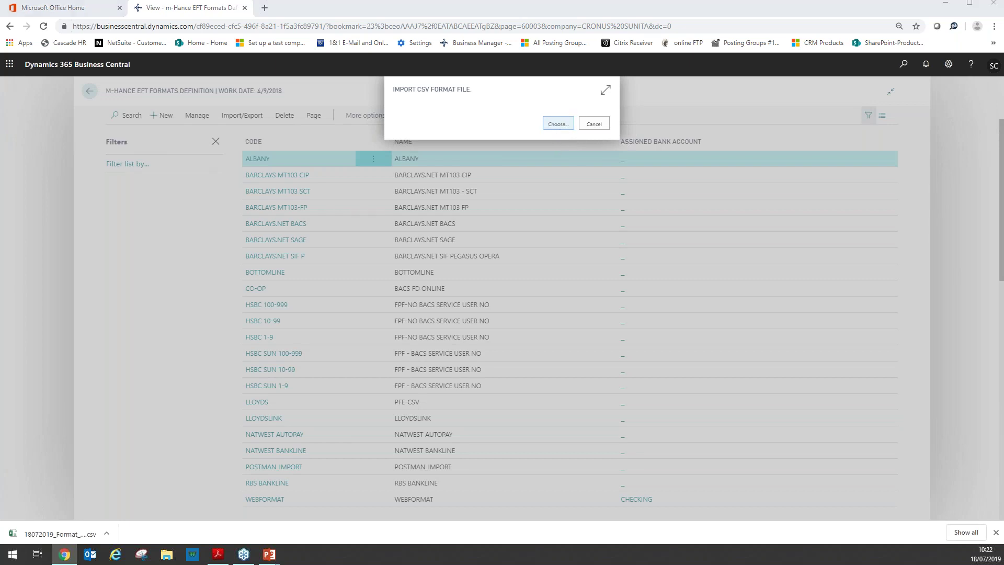
click(119, 75)
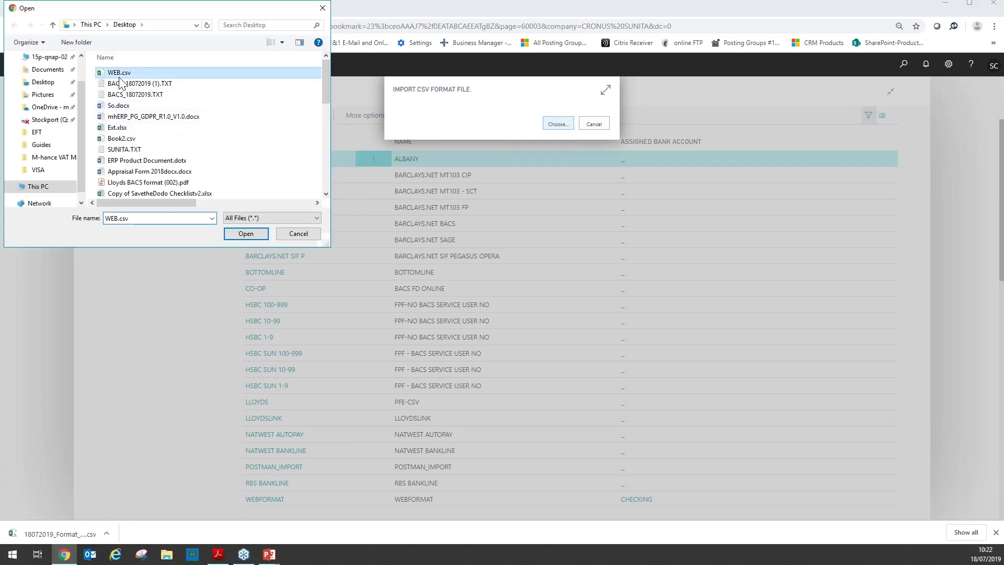
click(247, 233)
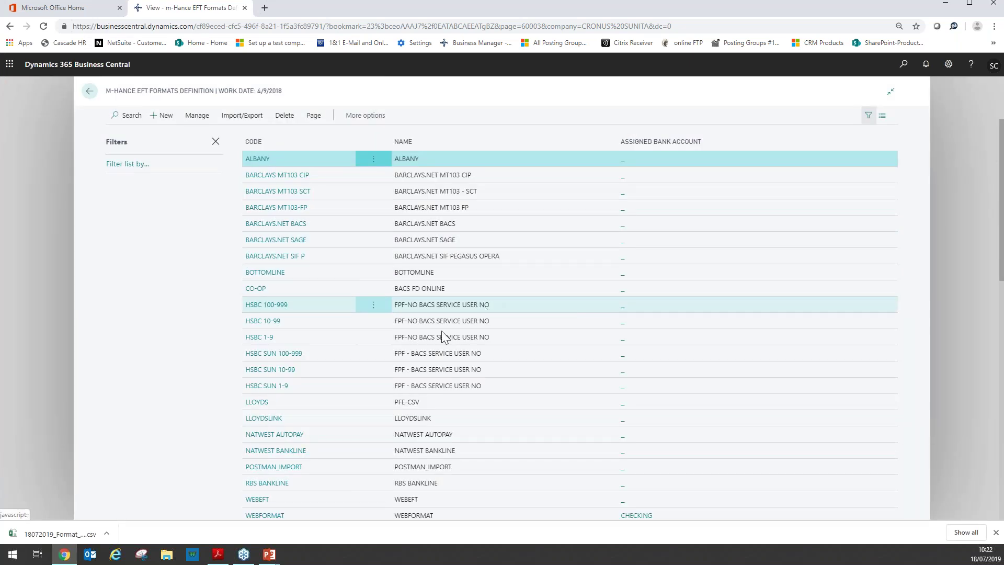
Open the WEBEFT format definition, examine its header line definitions and constants, and select the Detail record type
click(259, 500)
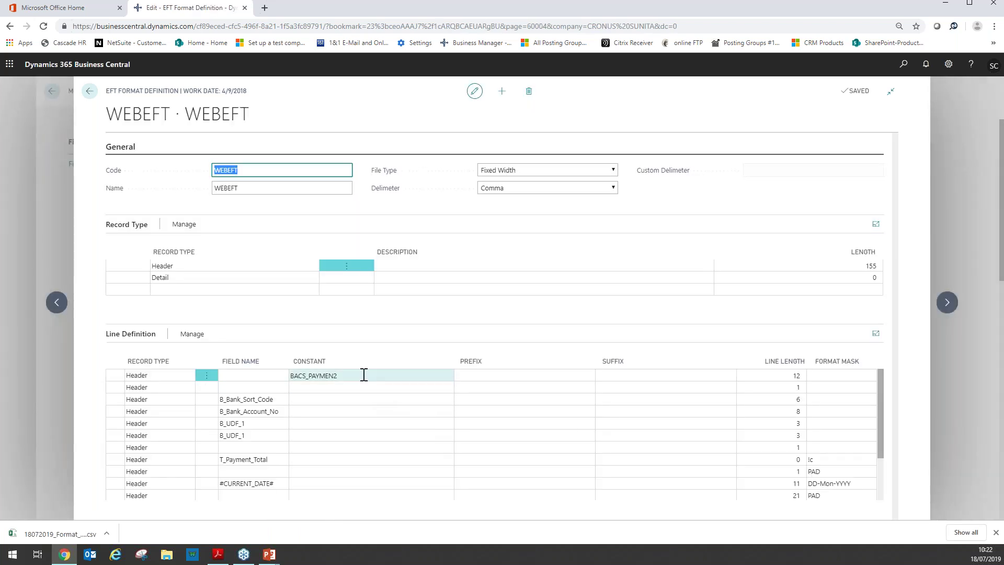
scroll(385, 415, down, 1)
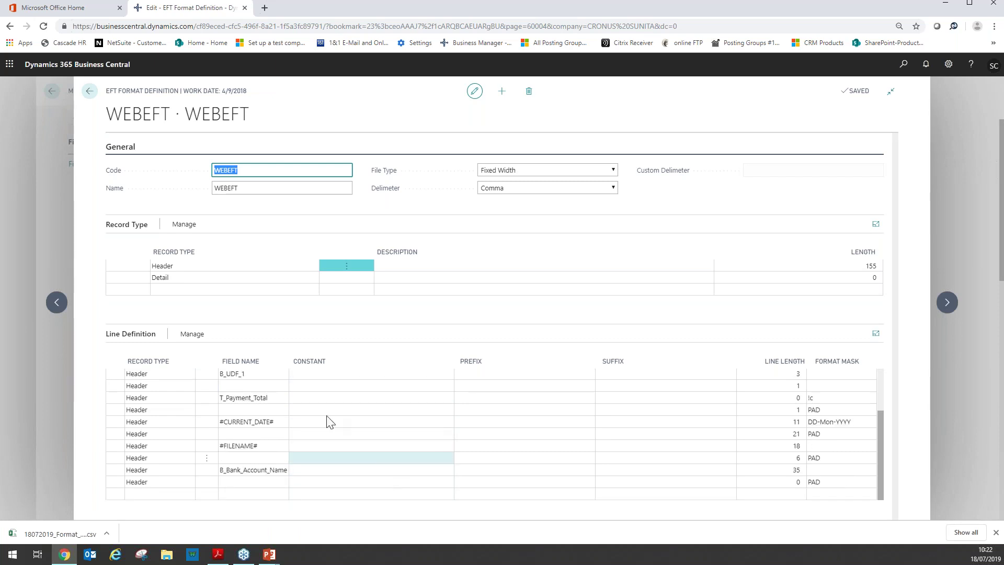
scroll(338, 374, up, 1)
click(338, 375)
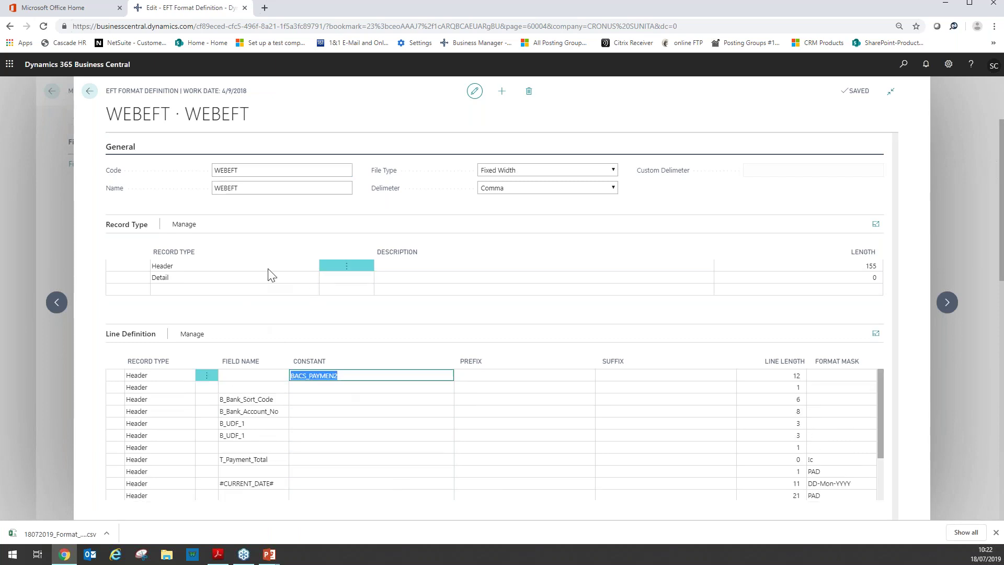
click(387, 278)
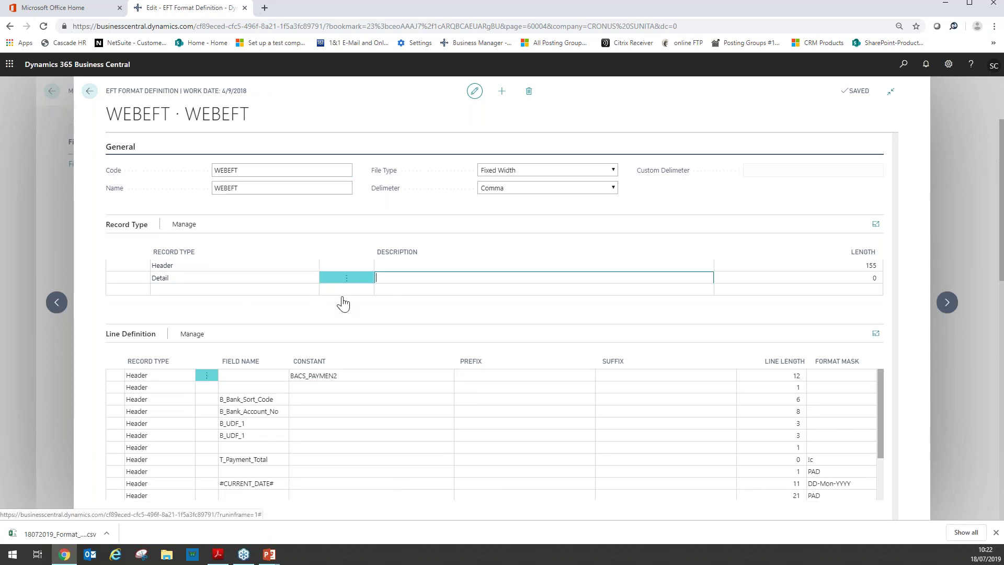
click(346, 277)
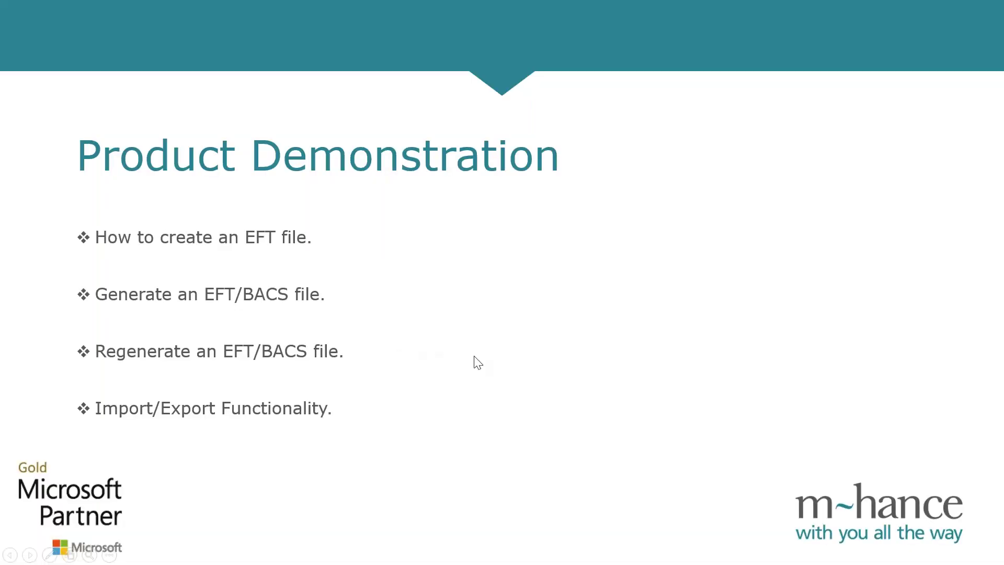
click(534, 367)
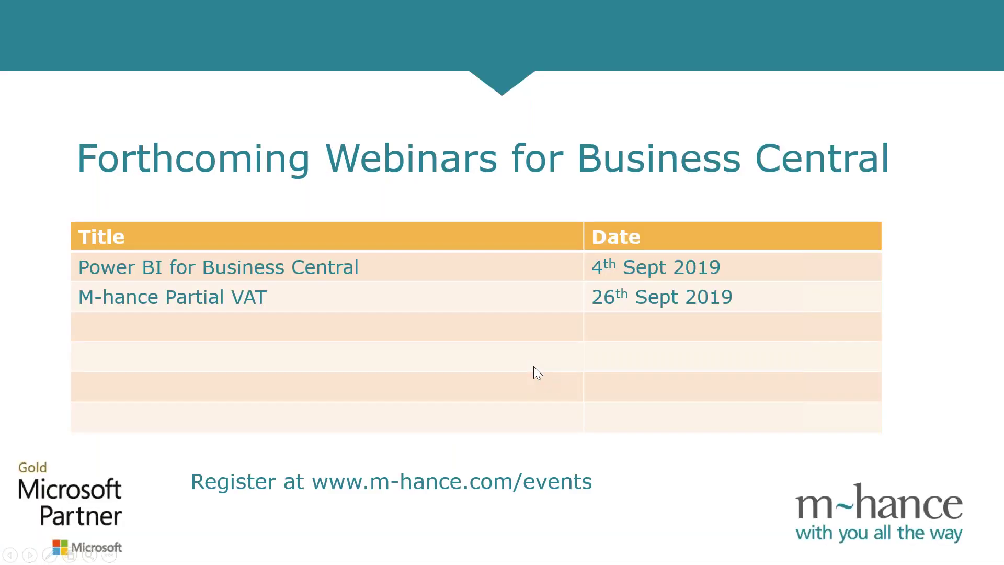